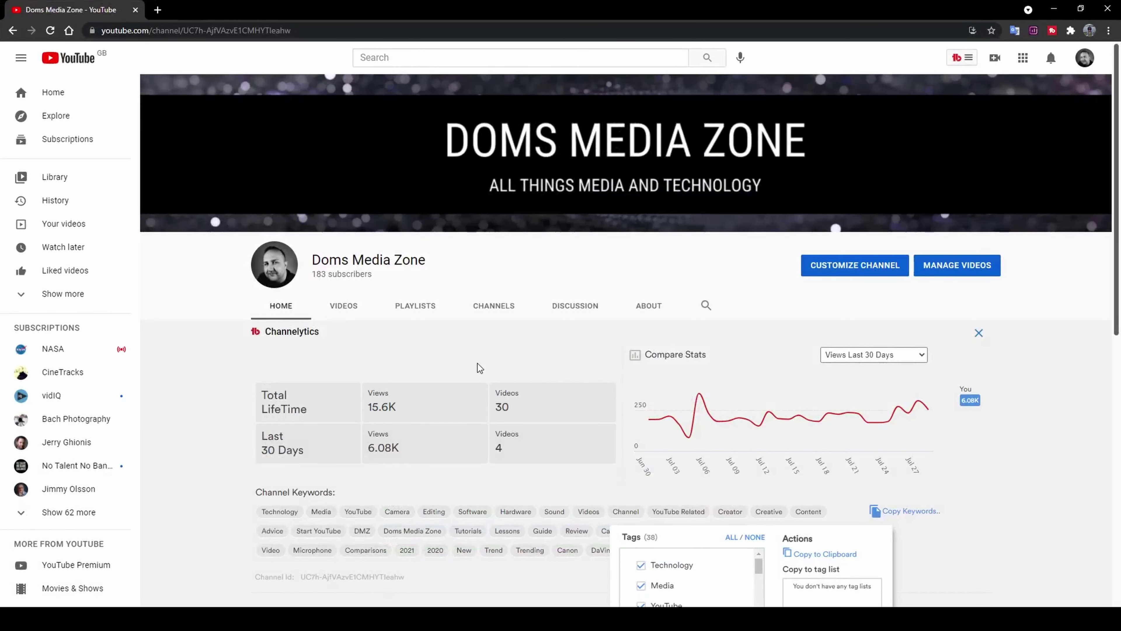
Open YouTube Studio for the channel from the account options.
left_click(1085, 59)
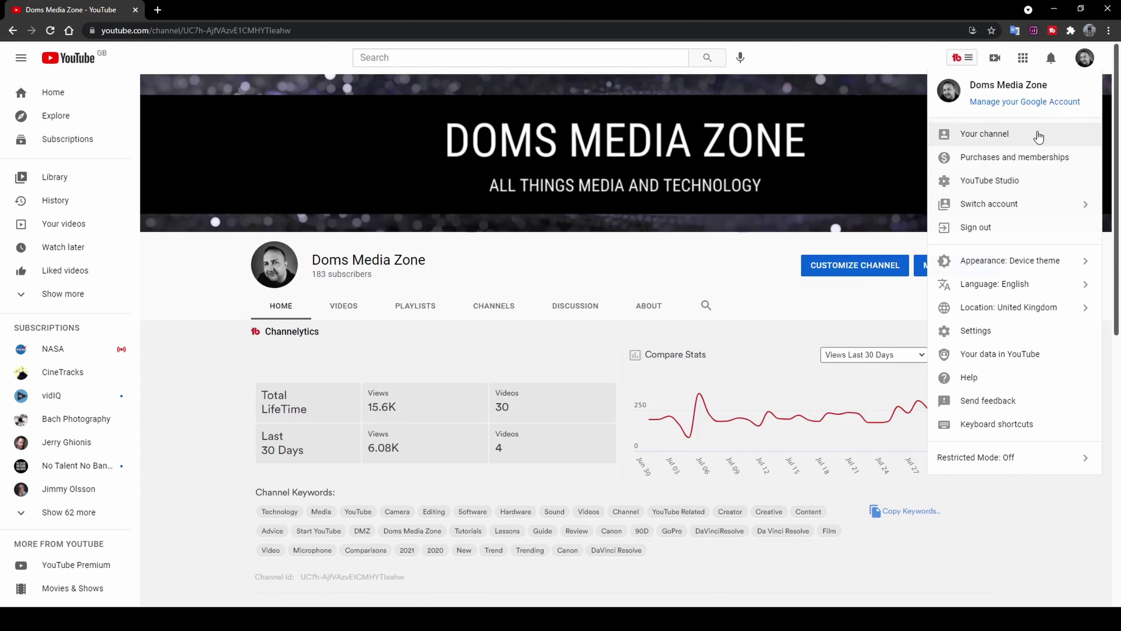
left_click(1012, 187)
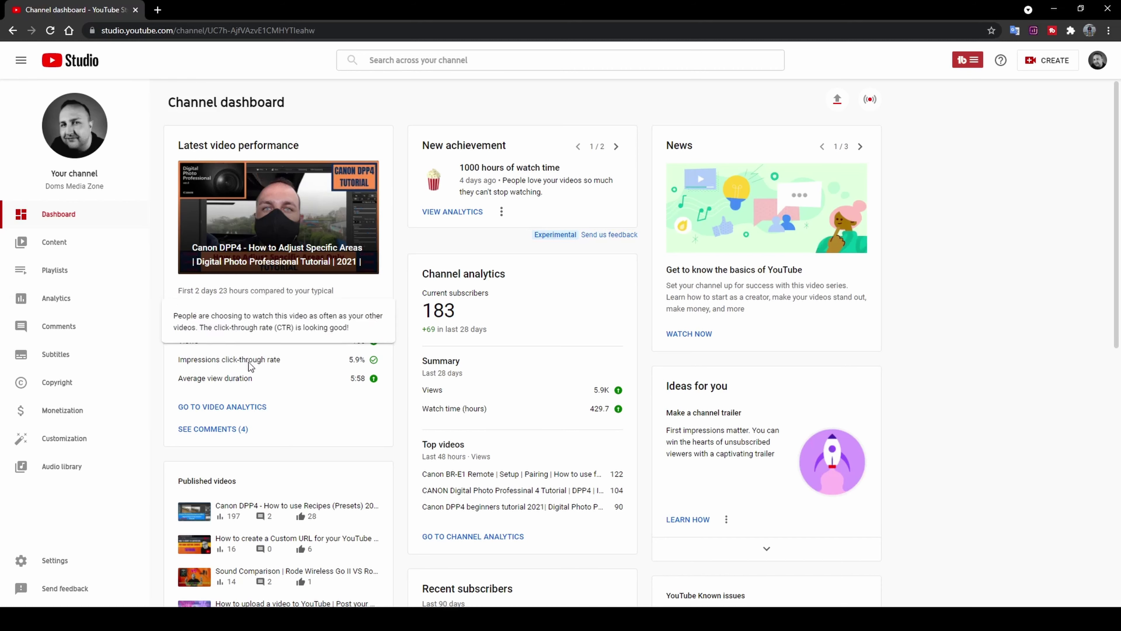
Review the latest video performance on the dashboard, and browse the achievement entries and the news items through to the third one.
mouse_move(360, 327)
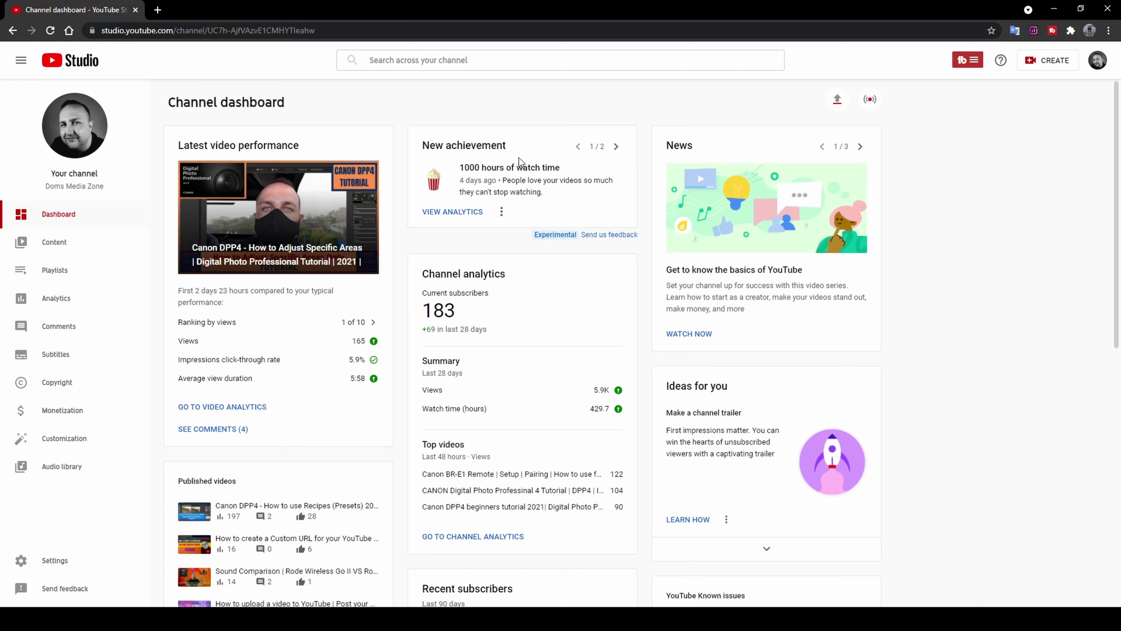
triple_click(572, 233)
left_click(514, 218)
left_click(615, 147)
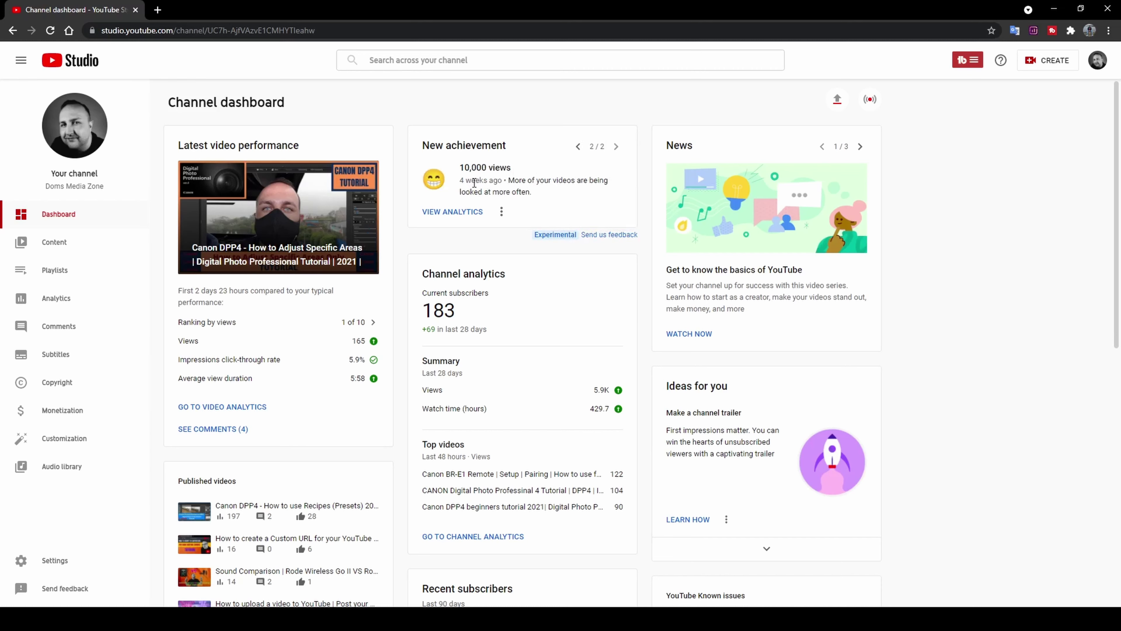
left_click(576, 147)
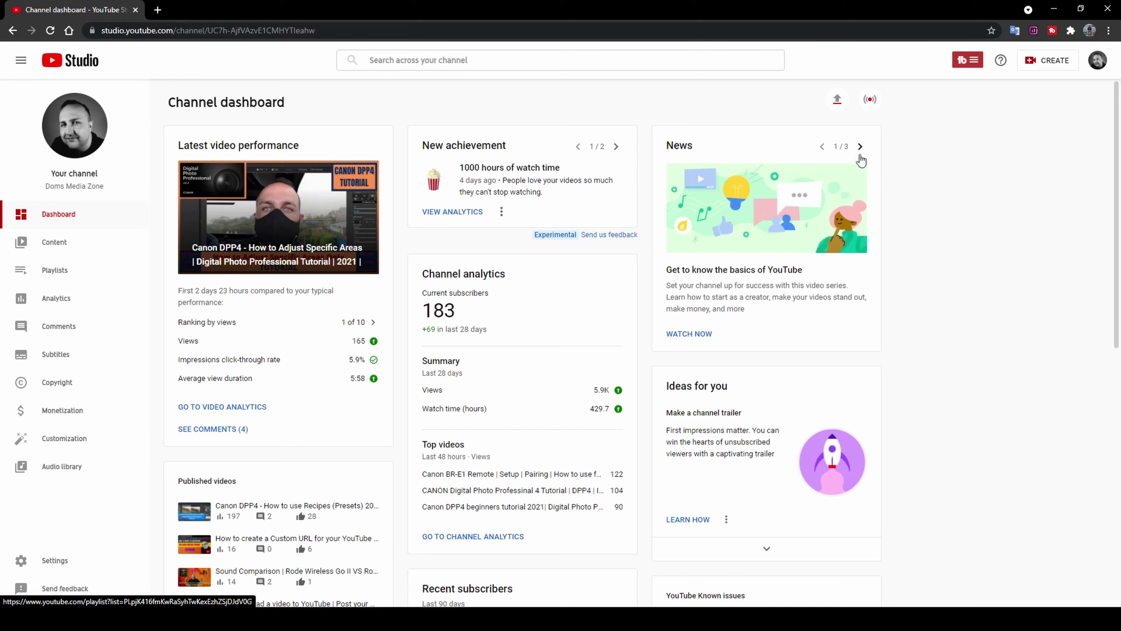
left_click(861, 149)
left_click(860, 148)
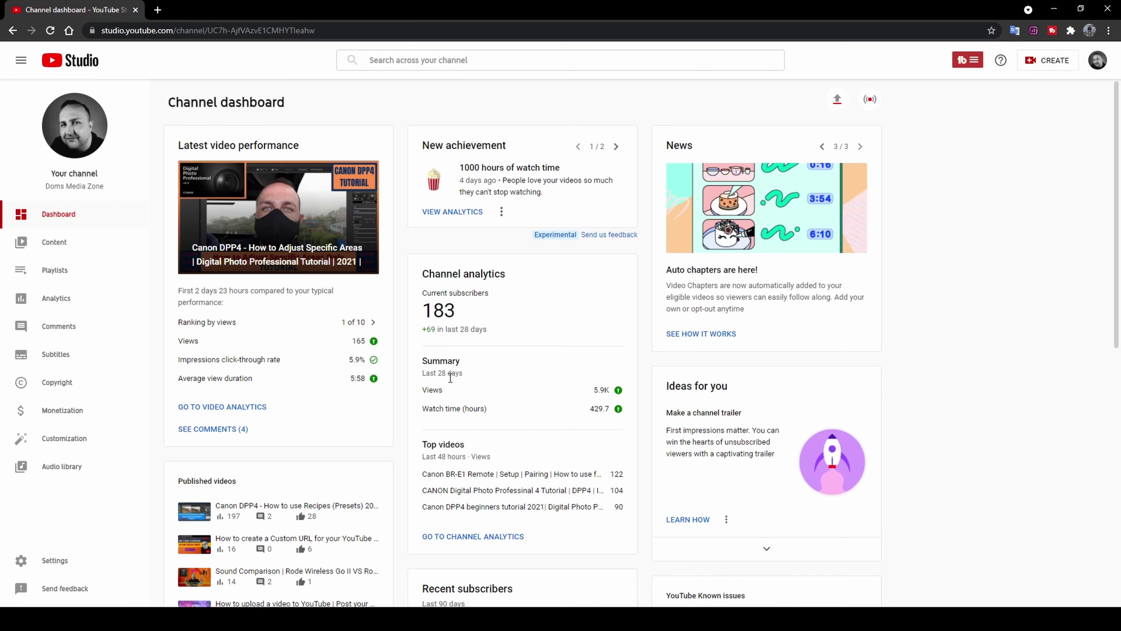
Look through the published videos, recent subscribers and Creator Insider cards further down the dashboard.
scroll(512, 406, "down", 3)
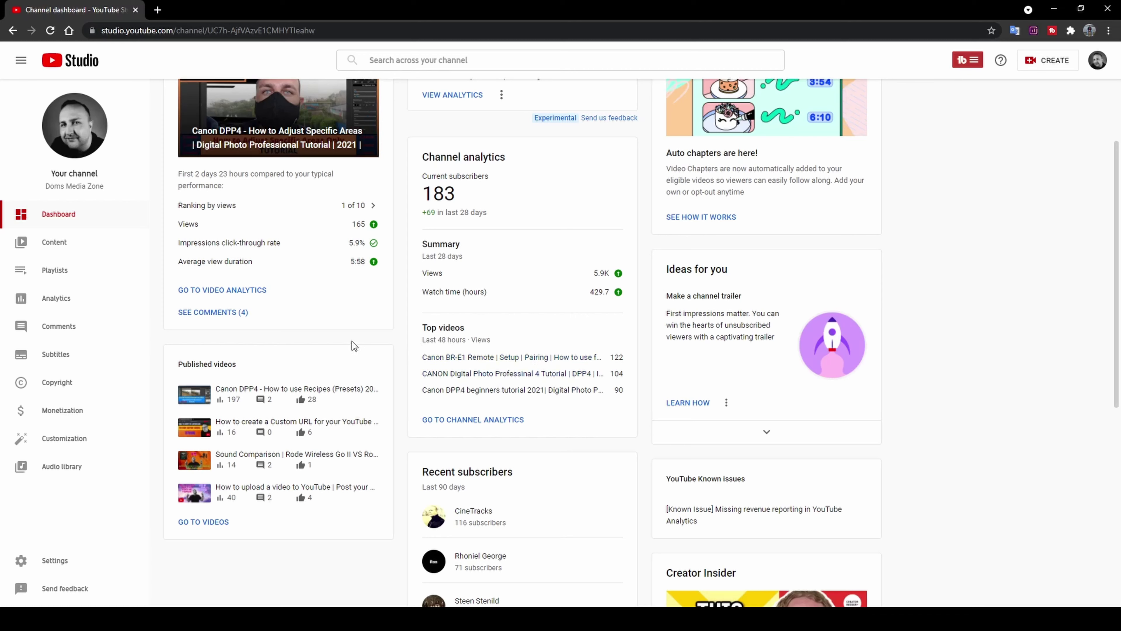
mouse_move(218, 491)
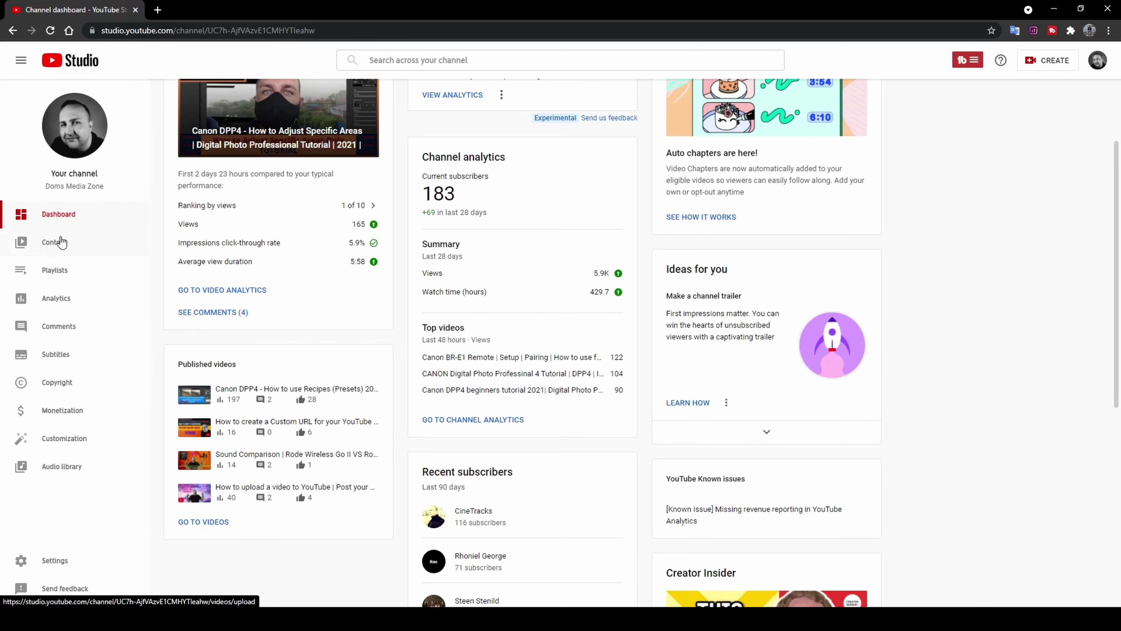
scroll(583, 338, "down", 4)
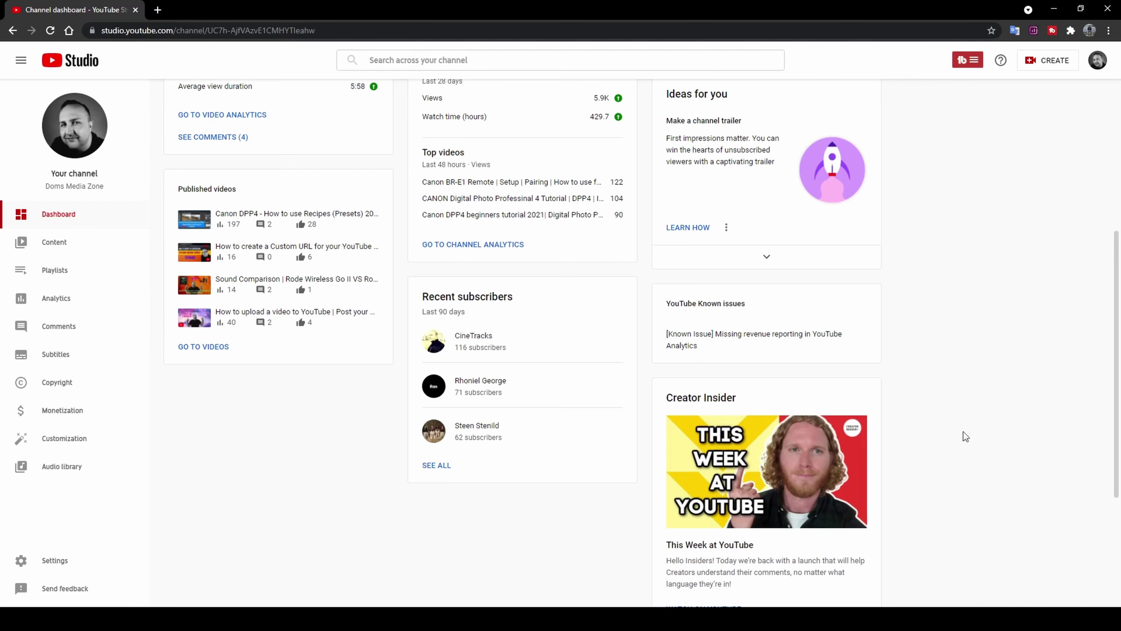
scroll(1015, 362, "up", 5)
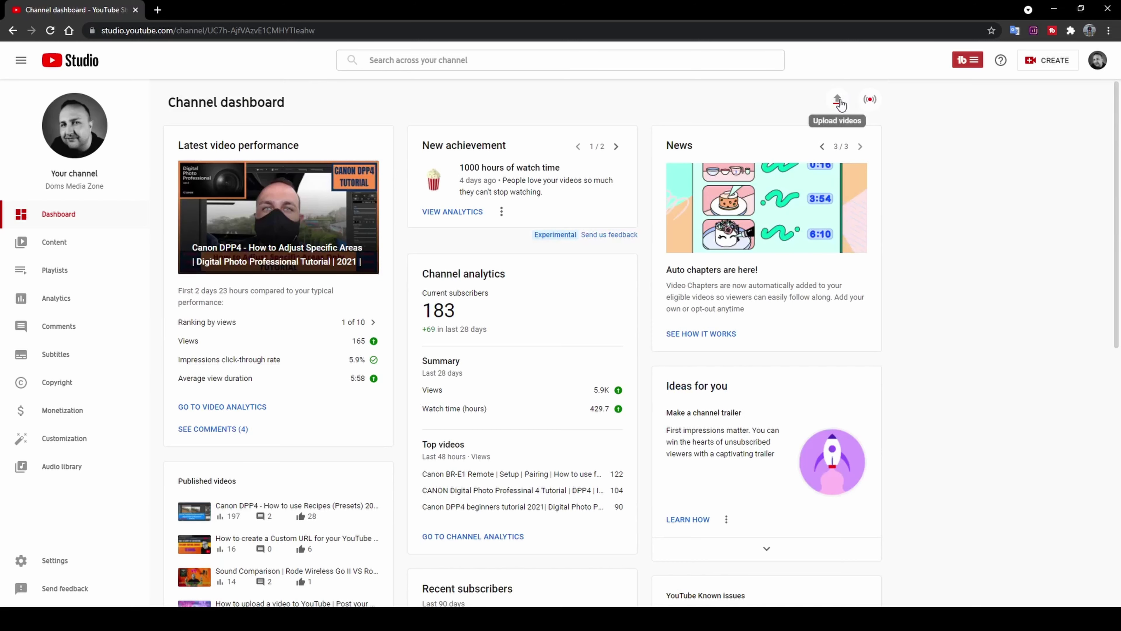
Show the video upload dialog and close it without selecting any files.
left_click(838, 102)
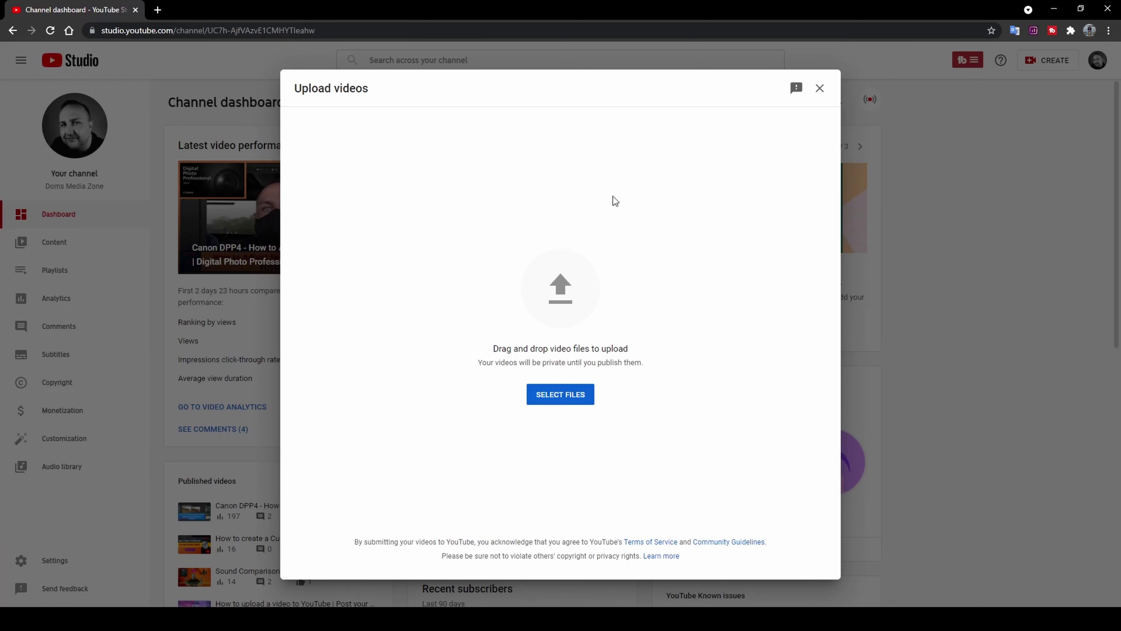
left_click(820, 88)
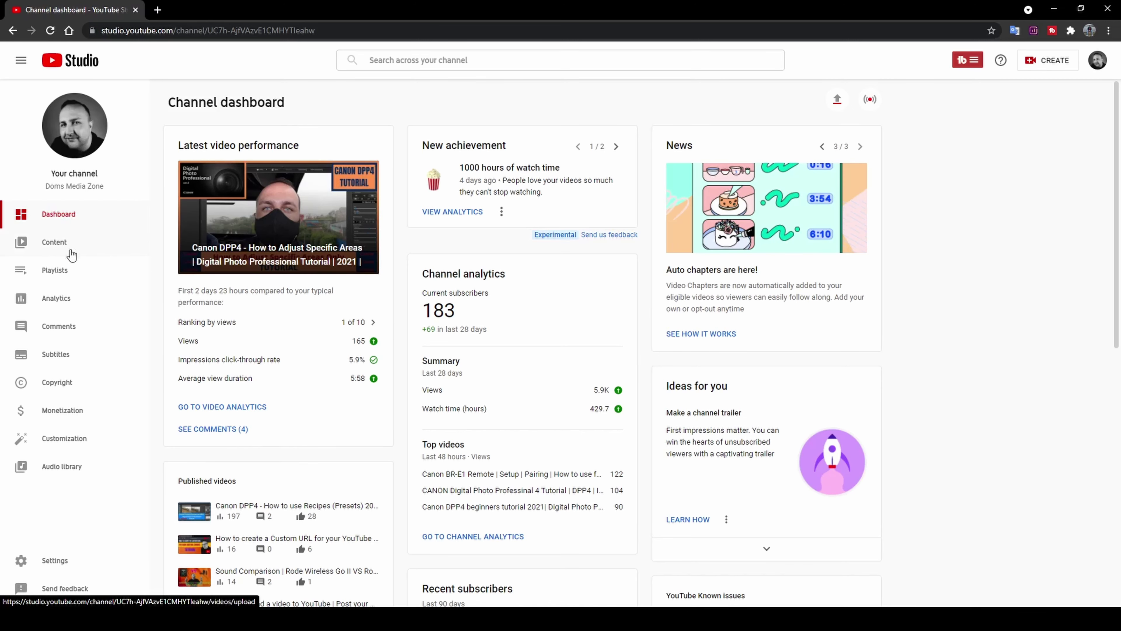
Open the channel content list and look through the uploads down to the oldest video.
left_click(49, 250)
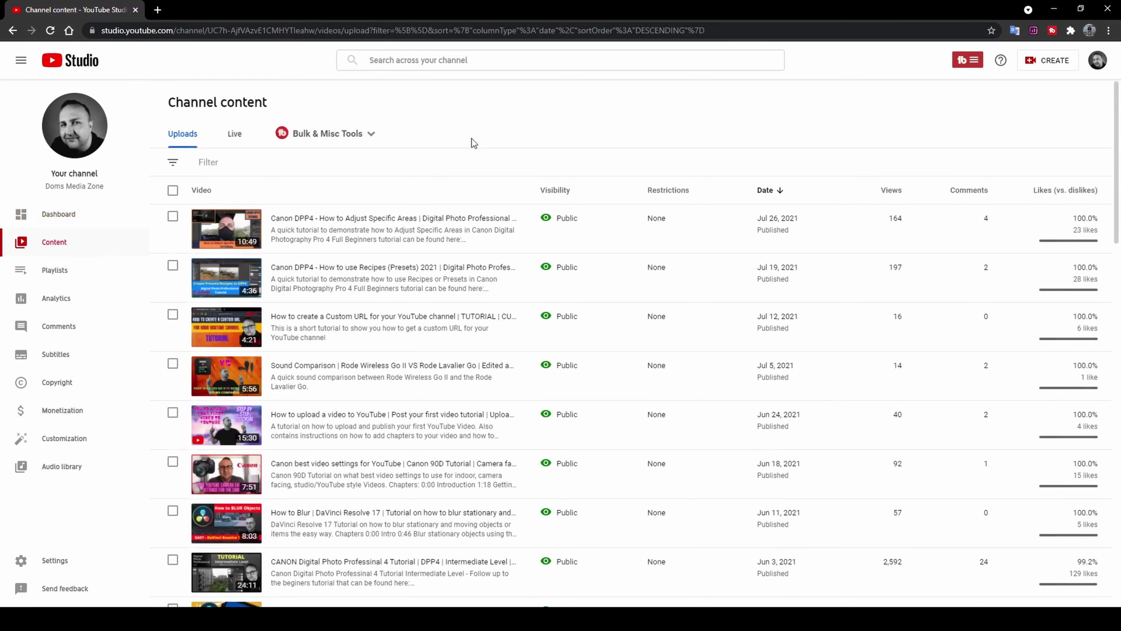
scroll(361, 169, "down", 20)
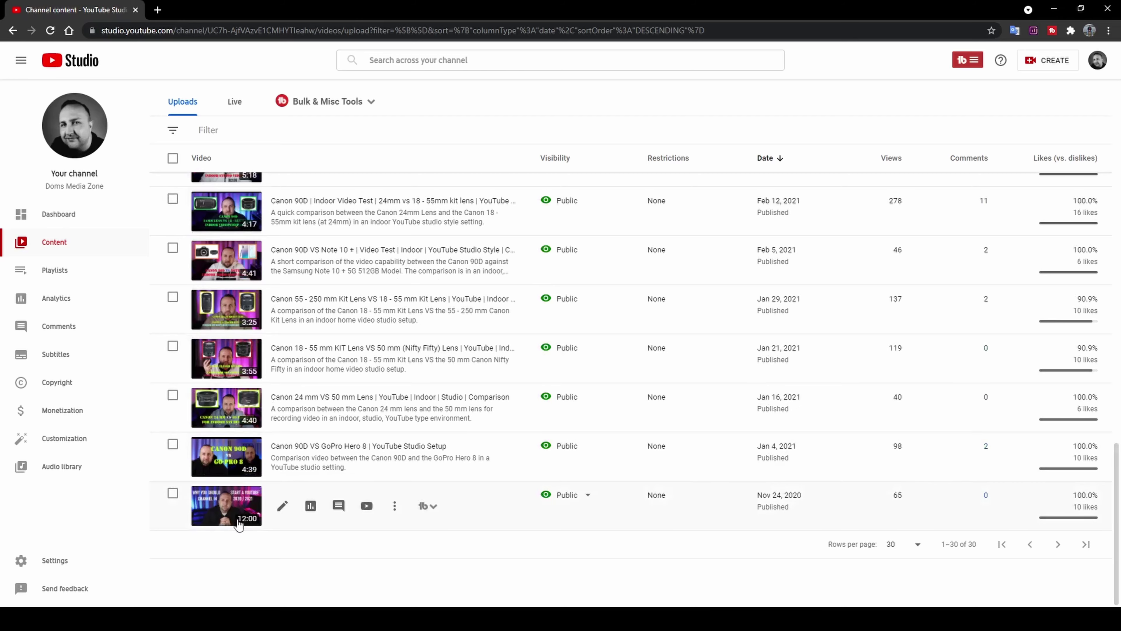
scroll(236, 505, "up", 20)
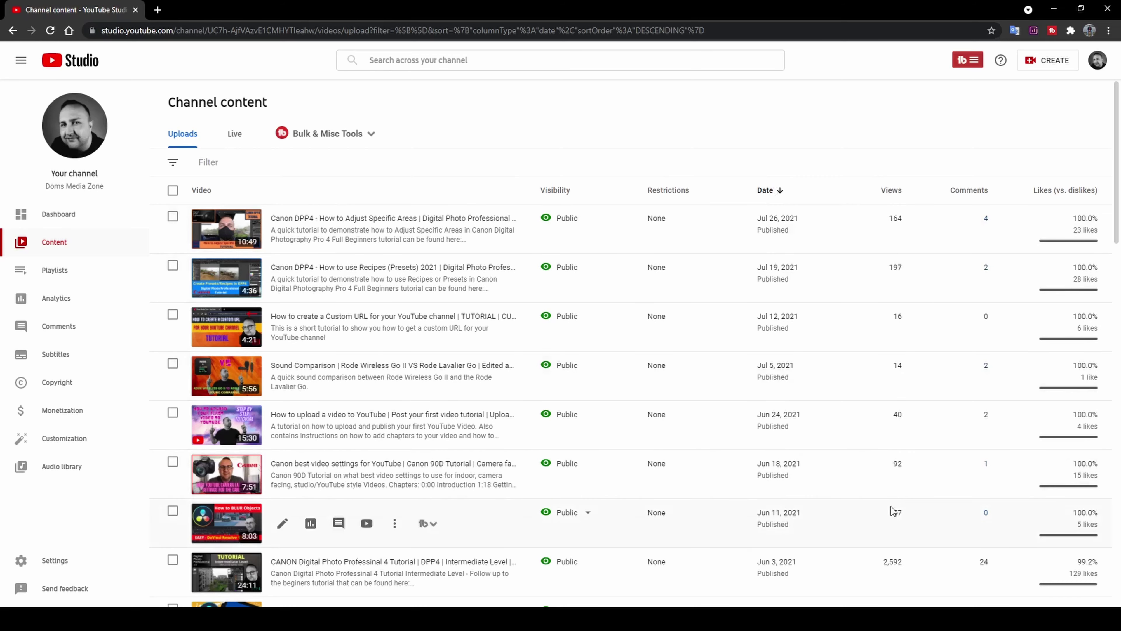
Examine the views, comments, visibility and likes versus dislikes of the uploaded videos across the whole content list.
scroll(987, 501, "down", 3)
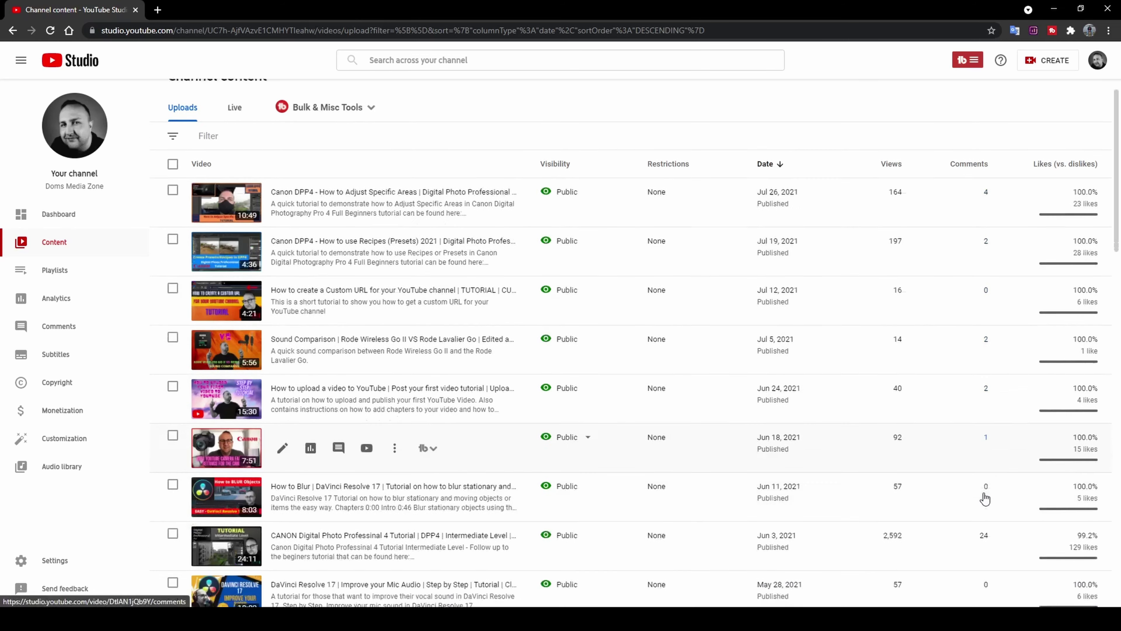
mouse_move(1080, 201)
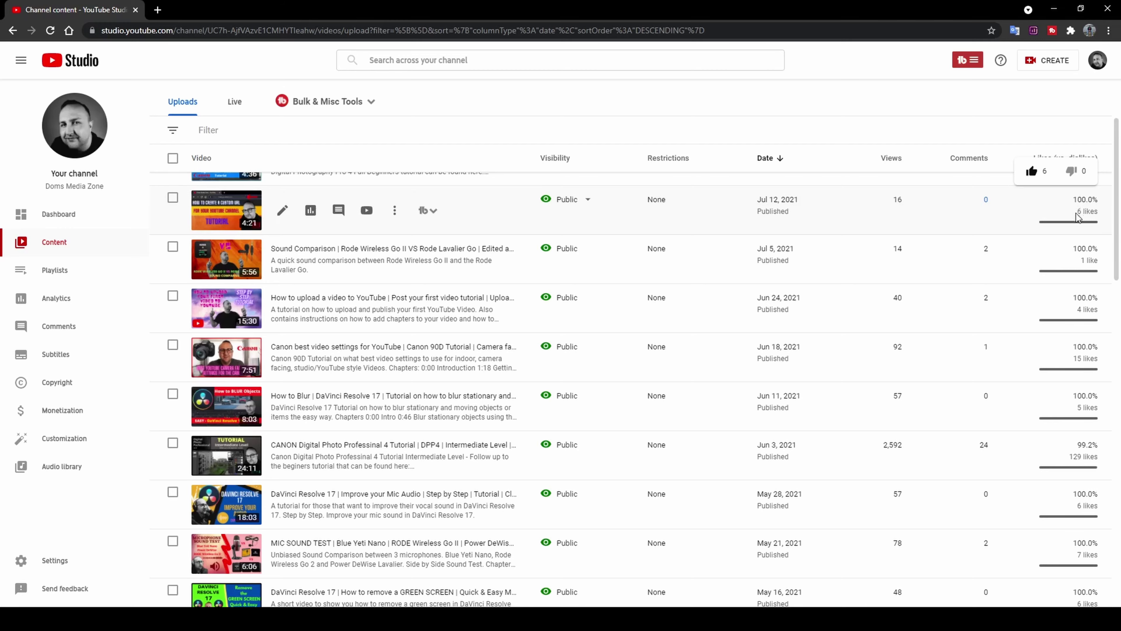
scroll(1078, 216, "down", 15)
mouse_move(1064, 327)
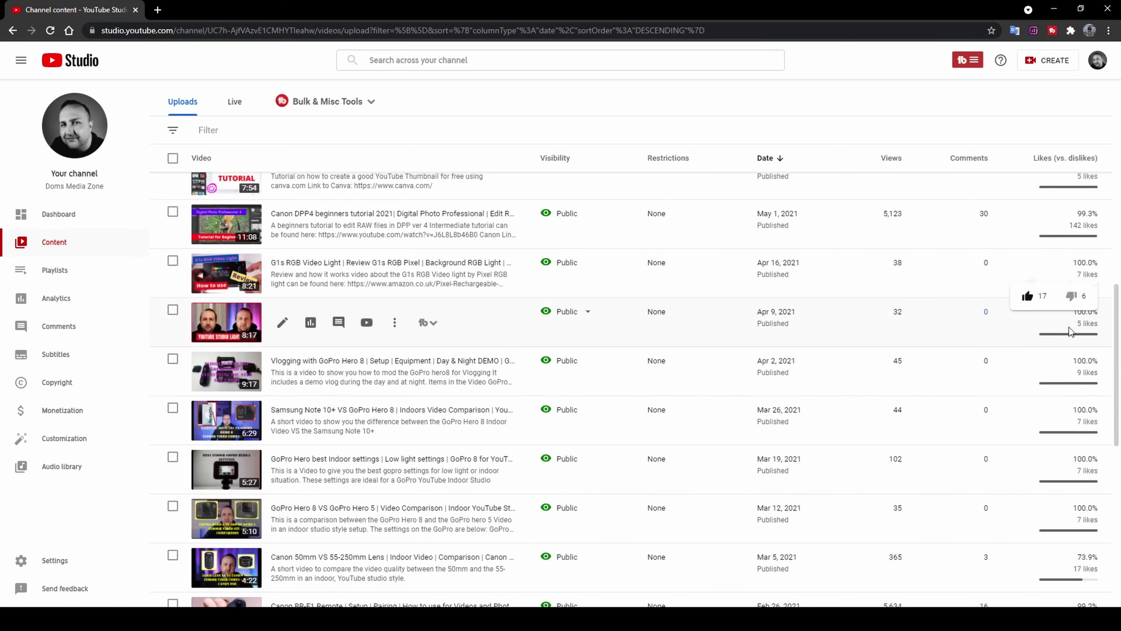
scroll(984, 340, "down", 3)
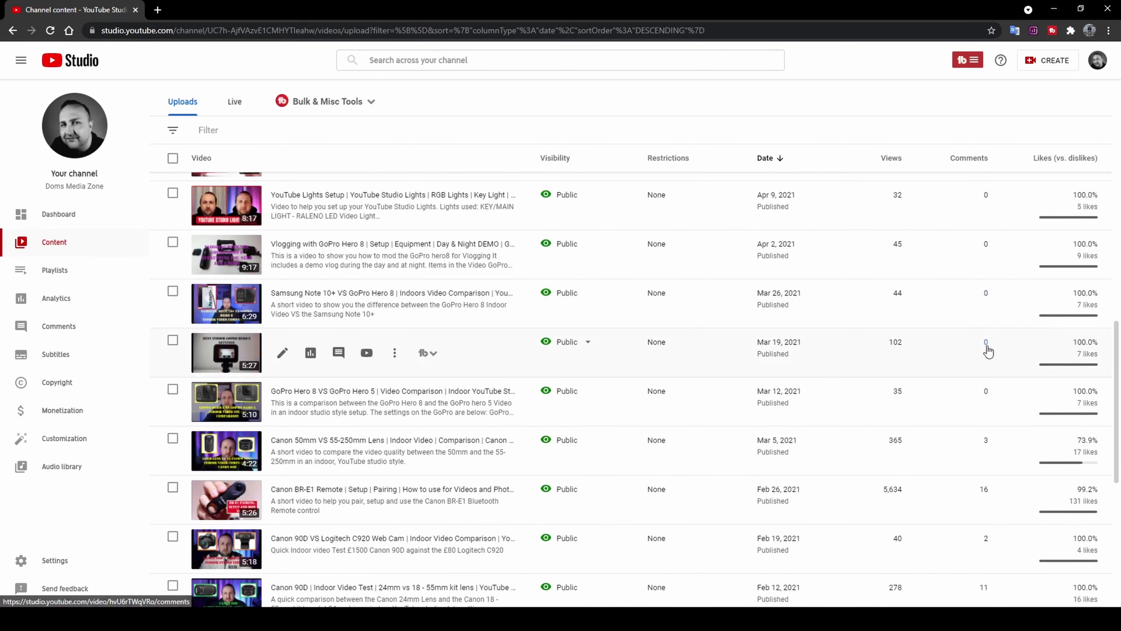
scroll(986, 349, "down", 1)
mouse_move(1028, 396)
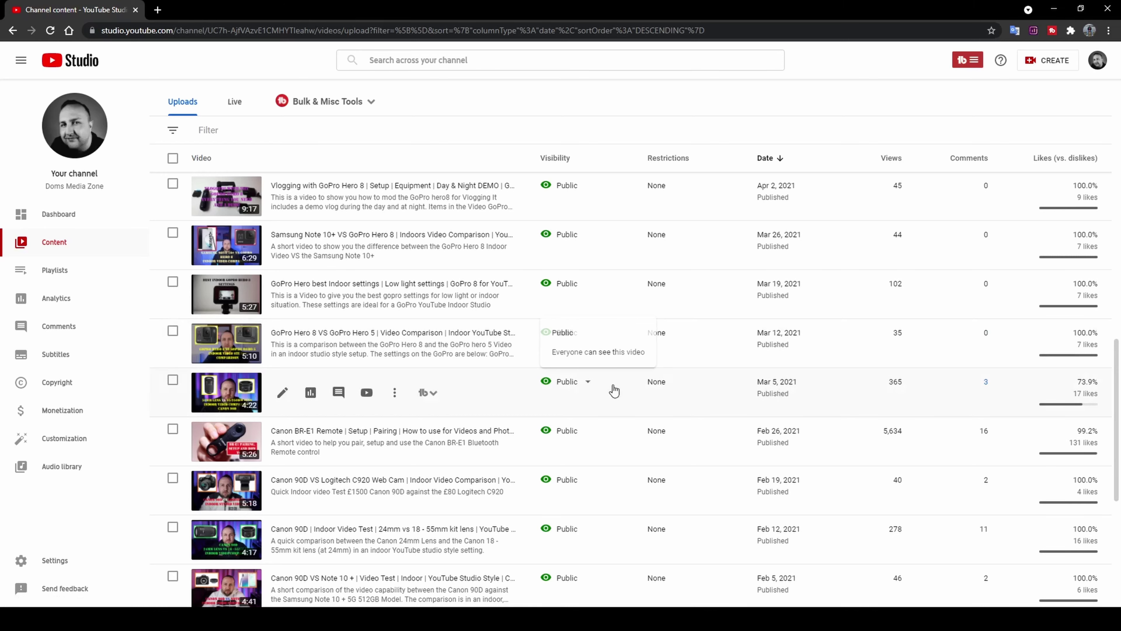
scroll(749, 398, "down", 5)
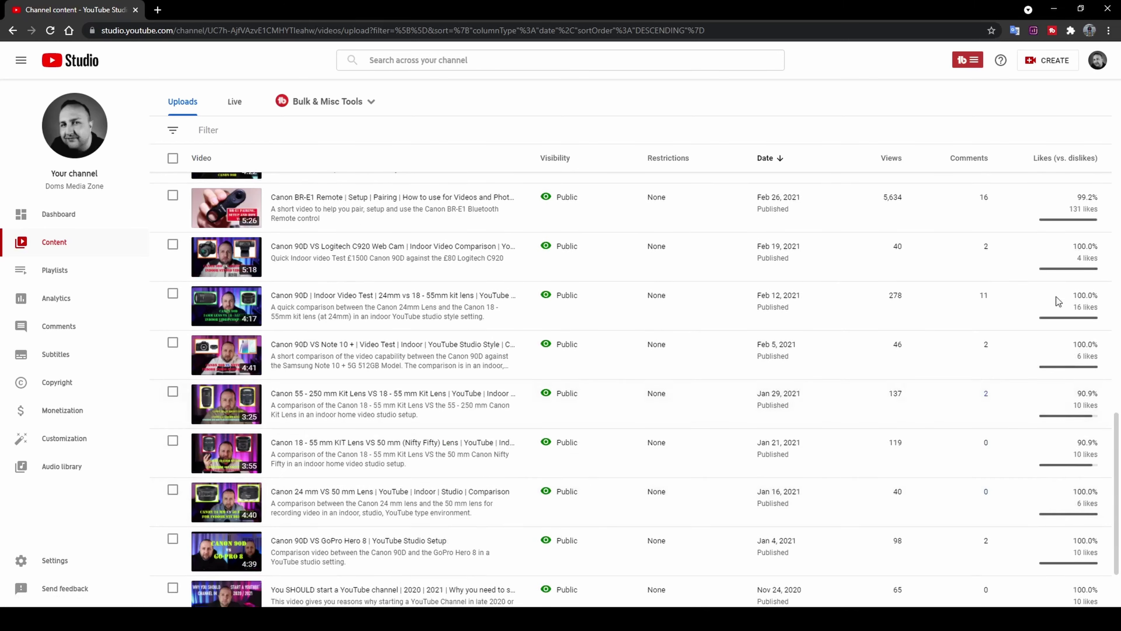
scroll(485, 508, "down", 2)
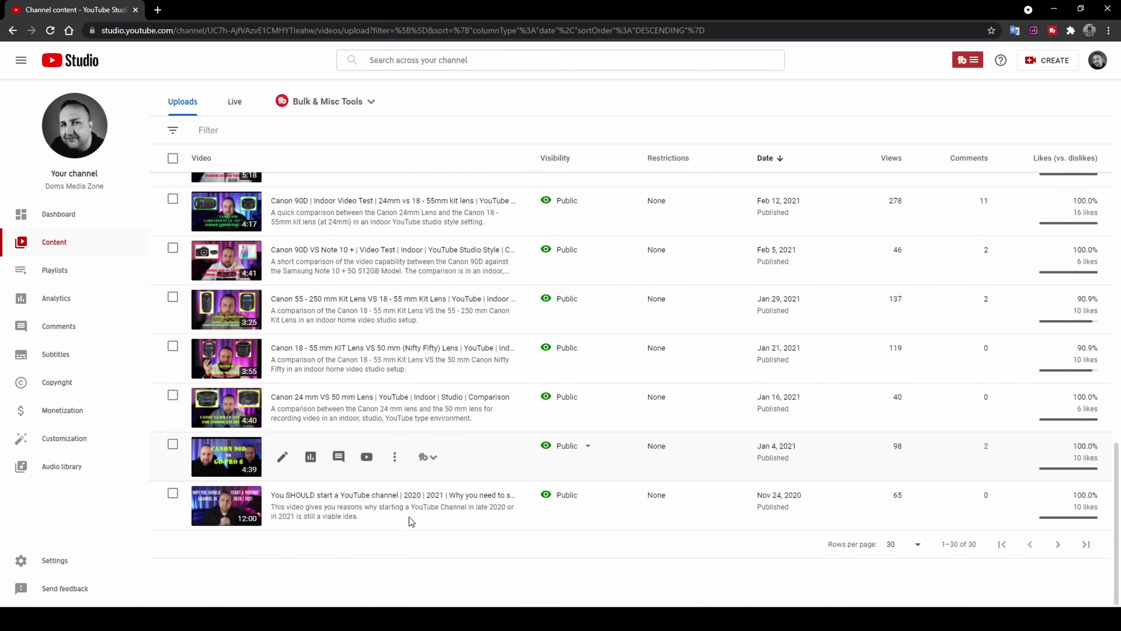
mouse_move(503, 529)
scroll(468, 521, "up", 15)
mouse_move(274, 232)
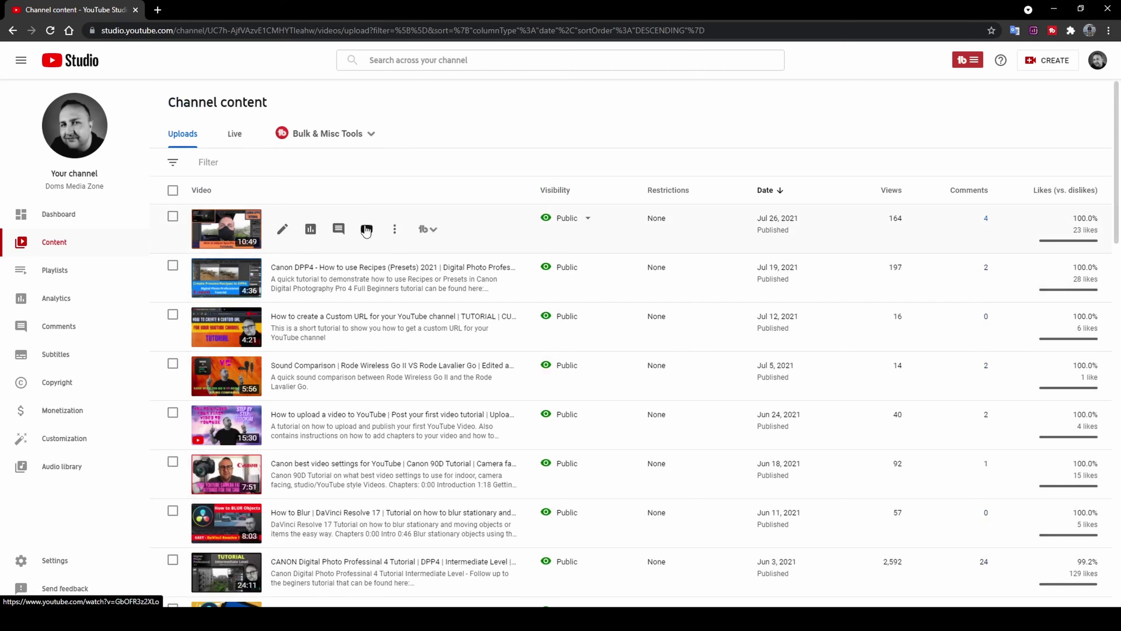
Review the details of the "Canon DPP4 - How to Adjust Specific Areas" video, including its audience and chapter settings, and return to the content list.
left_click(283, 231)
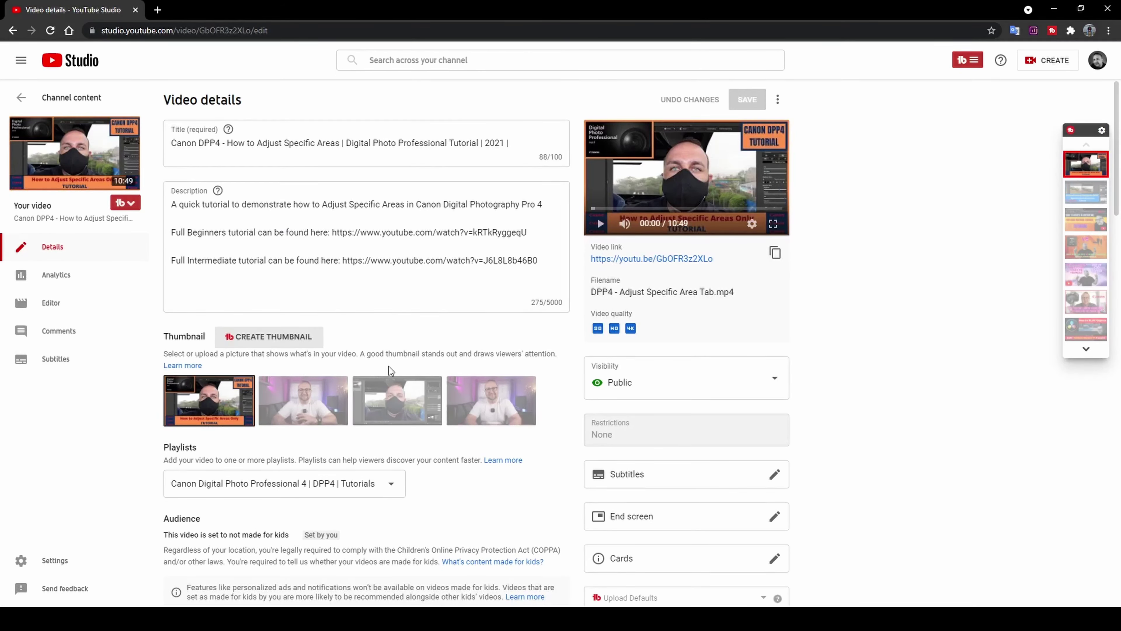
scroll(389, 367, "down", 4)
scroll(381, 444, "down", 6)
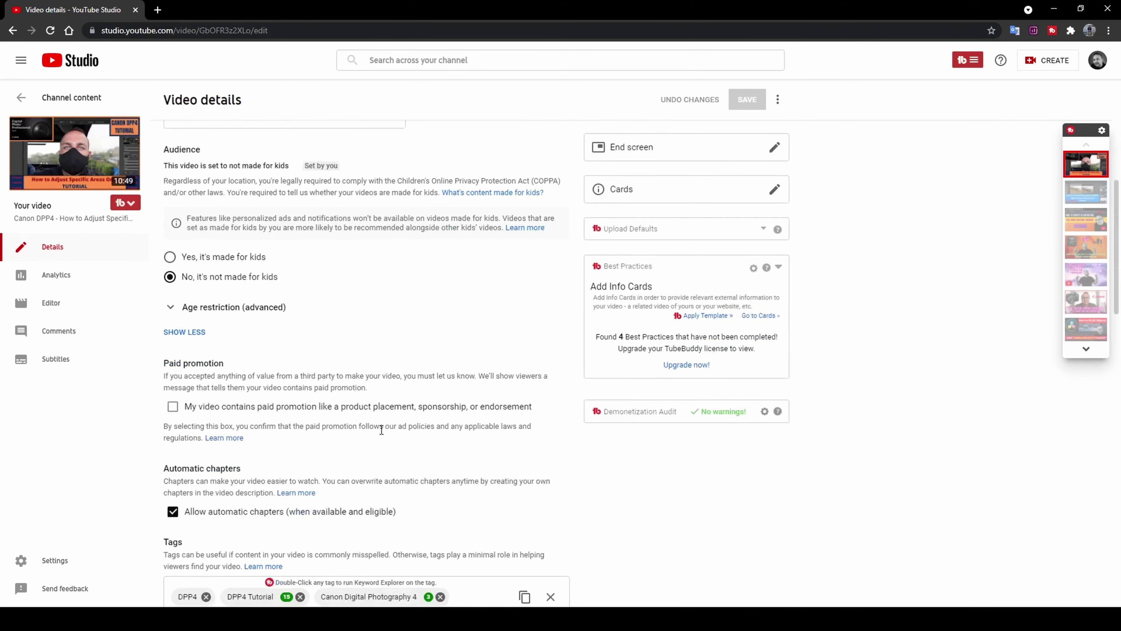
scroll(381, 434, "up", 10)
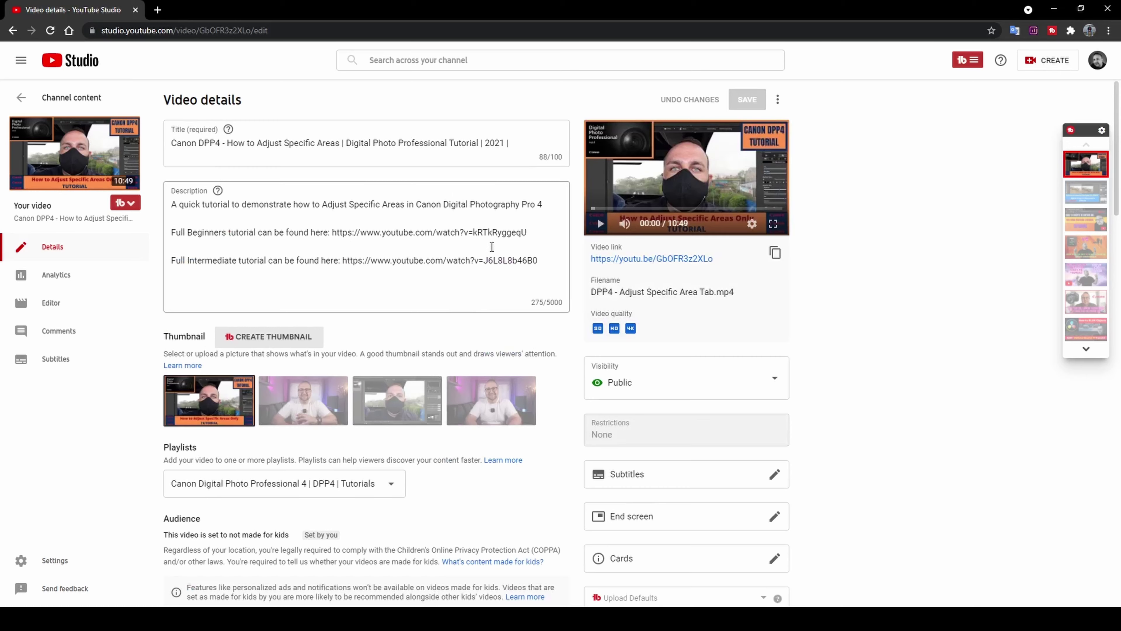
left_click(16, 100)
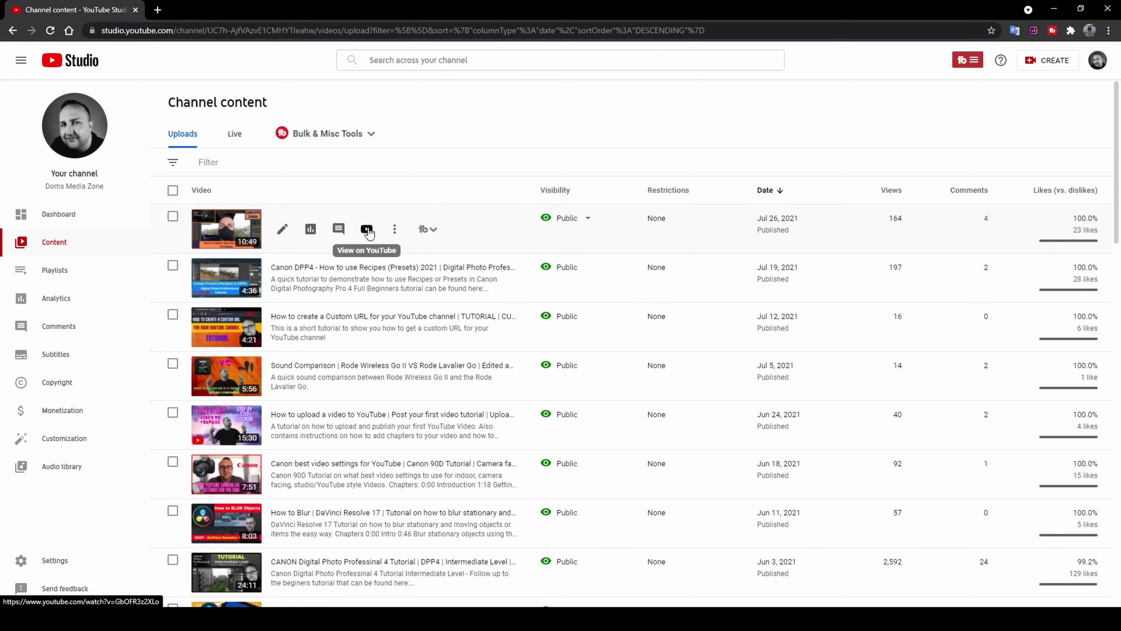
View the extra actions for the newest video and the filter criteria available for the uploads, dismissing both without choosing anything.
left_click(394, 232)
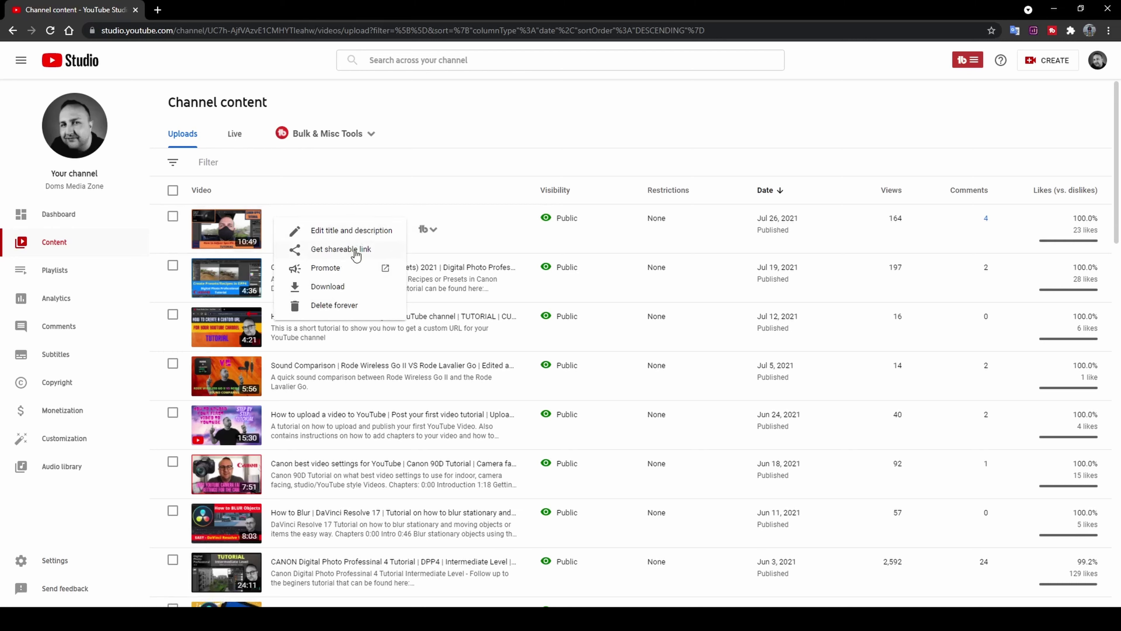
left_click(470, 168)
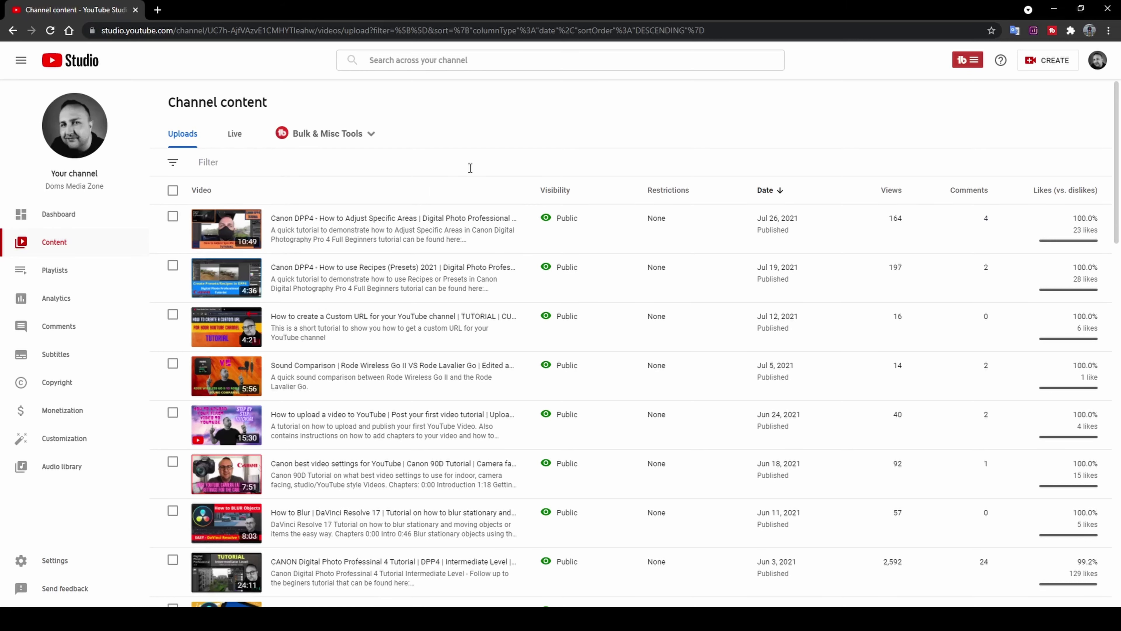
left_click(209, 168)
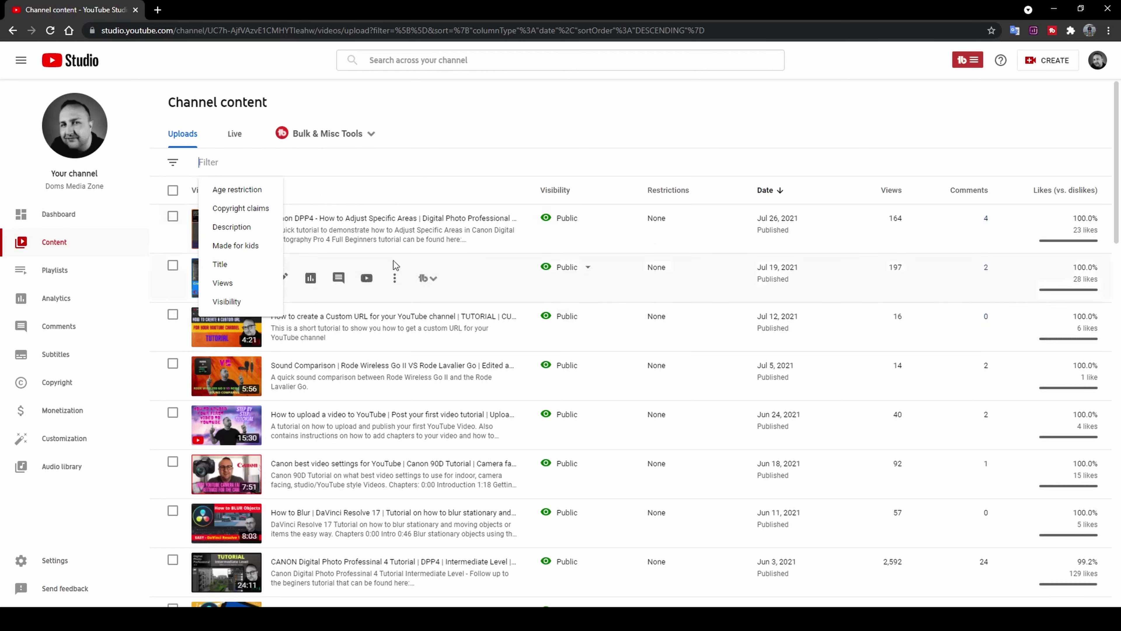
left_click(42, 277)
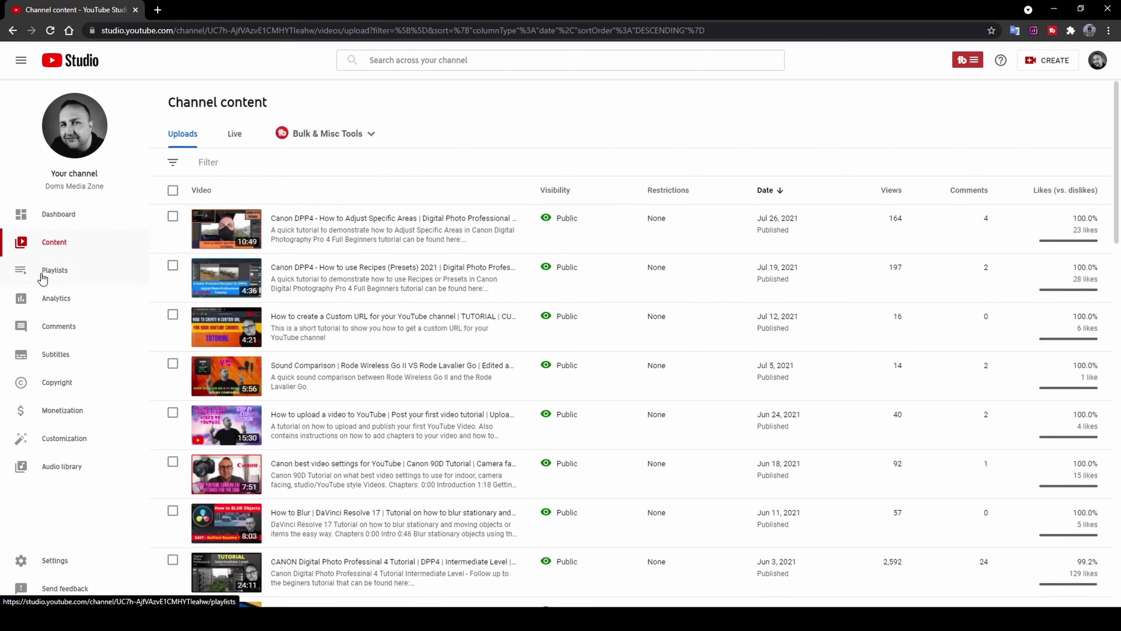
Open the channel playlists page and review the existing playlists.
left_click(42, 278)
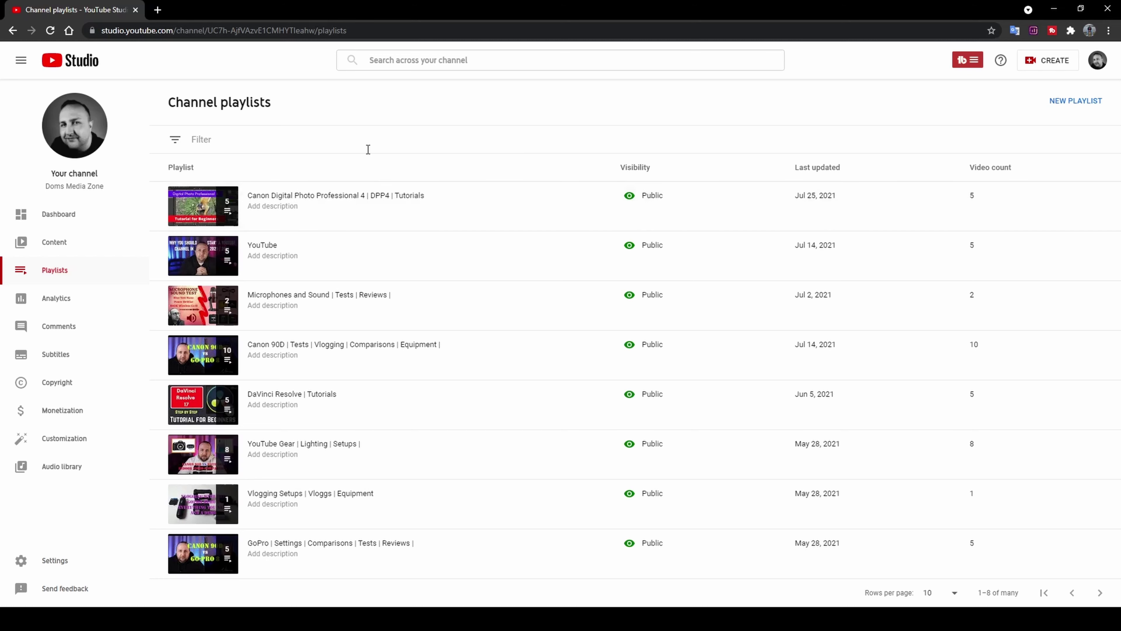
mouse_move(350, 291)
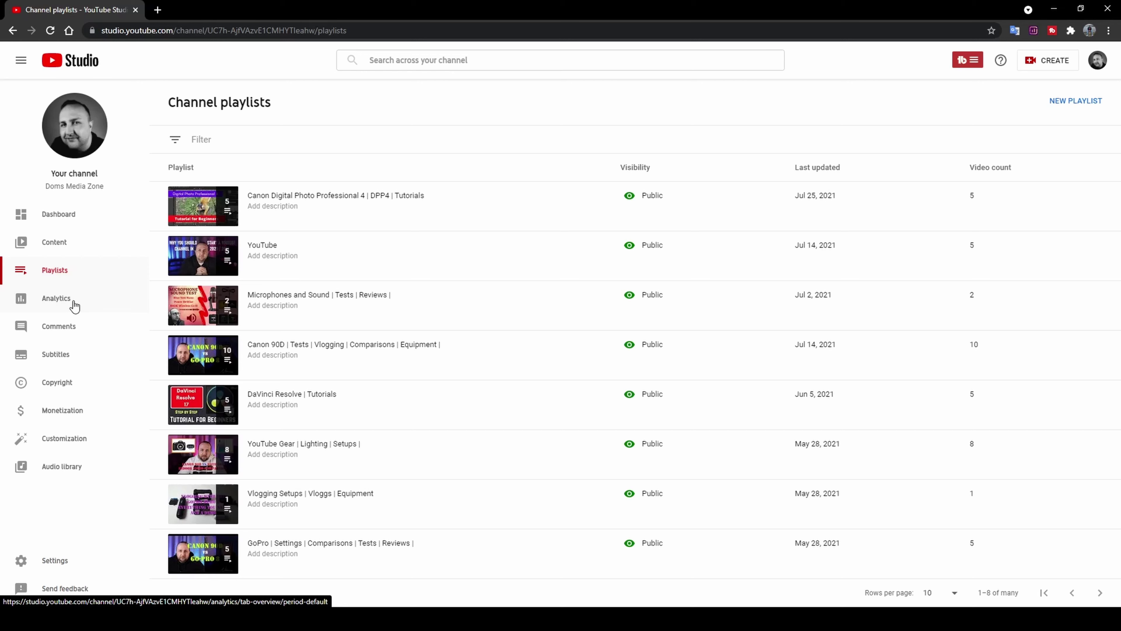
Open the channel comments page and view the comments held for review.
left_click(68, 332)
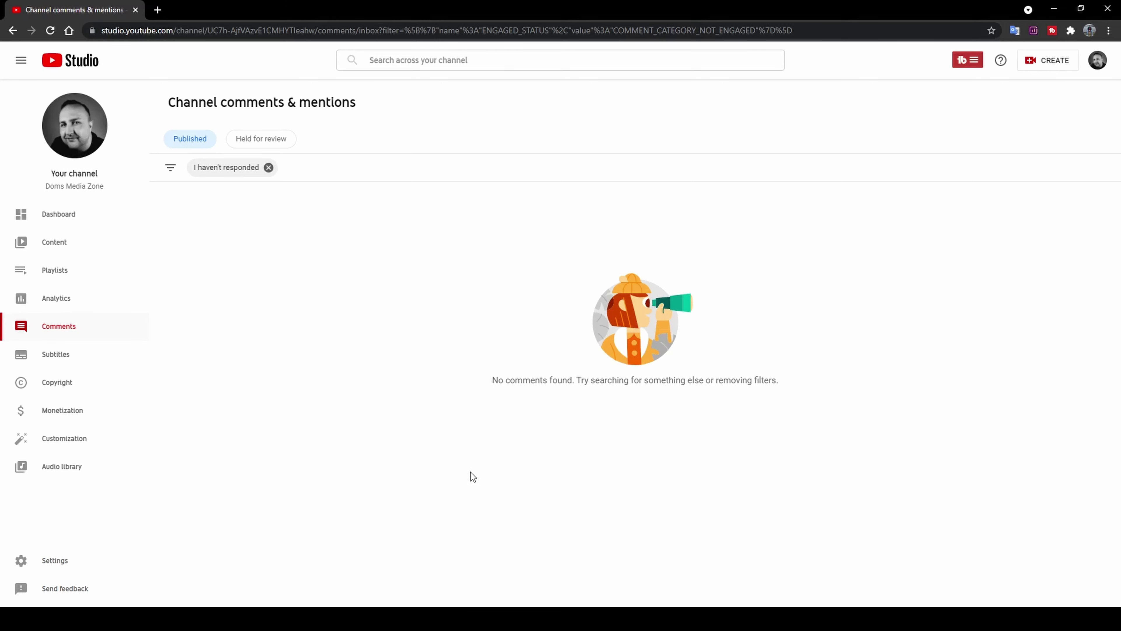
left_click(254, 143)
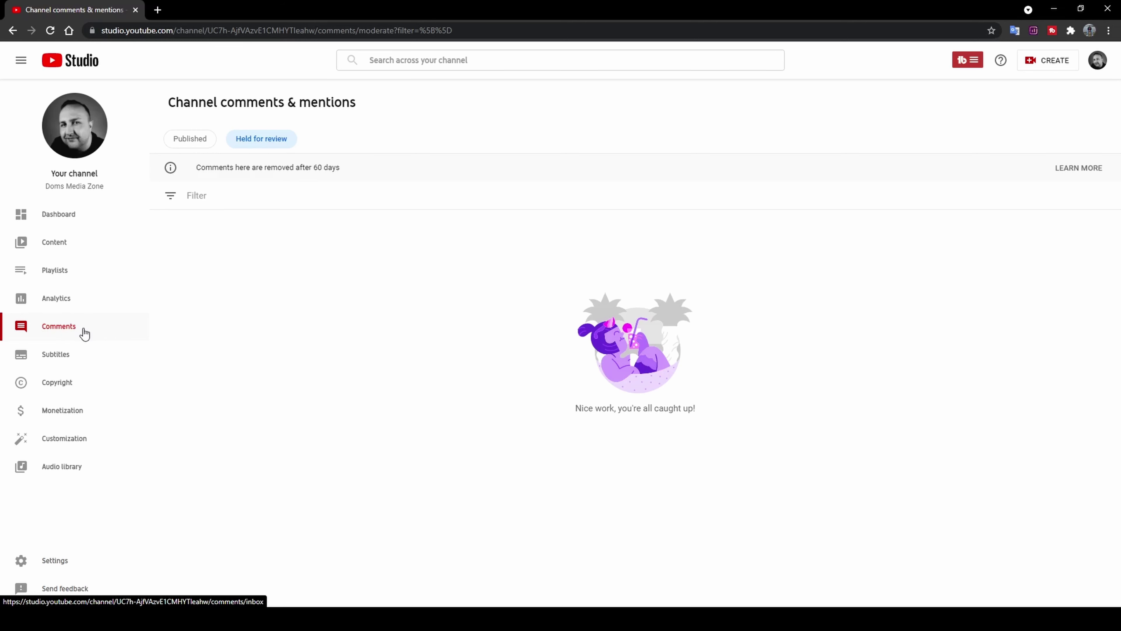
Open the channel subtitles page and expand the subtitle languages of the newest video and the "CANON Digital Photo Professinal 4 Tutorial" video.
left_click(53, 361)
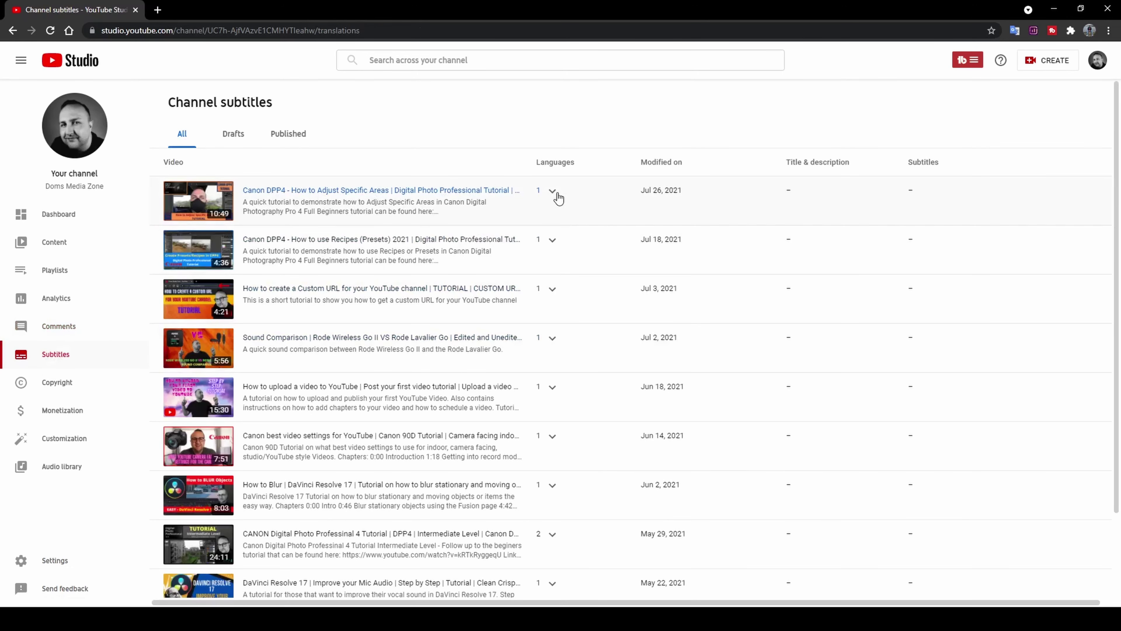
left_click(553, 192)
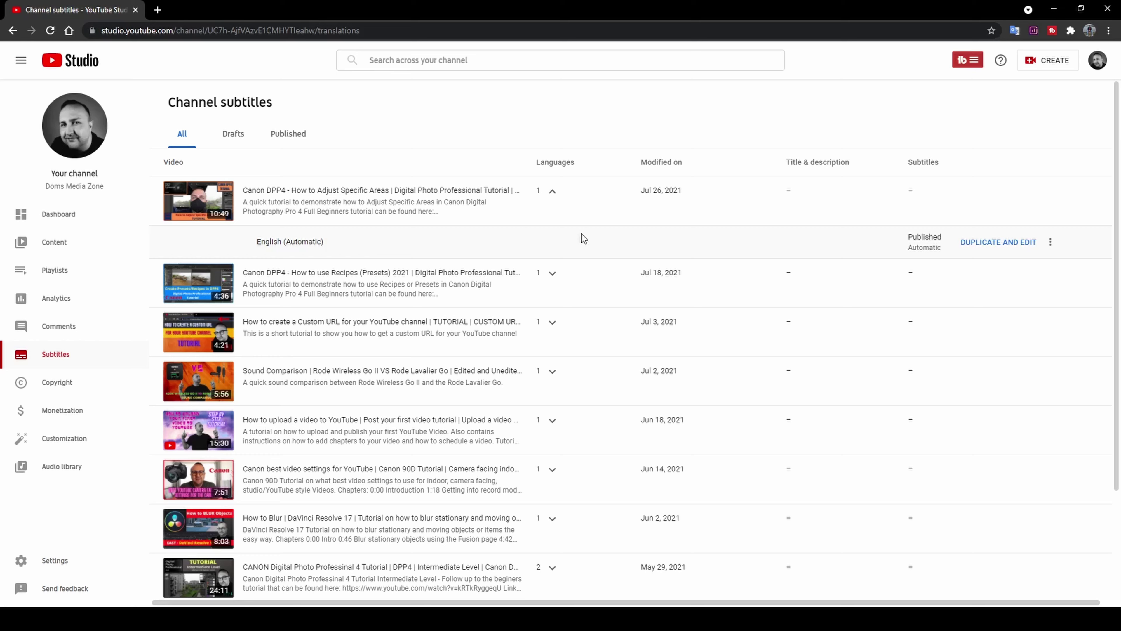
scroll(554, 256, "down", 3)
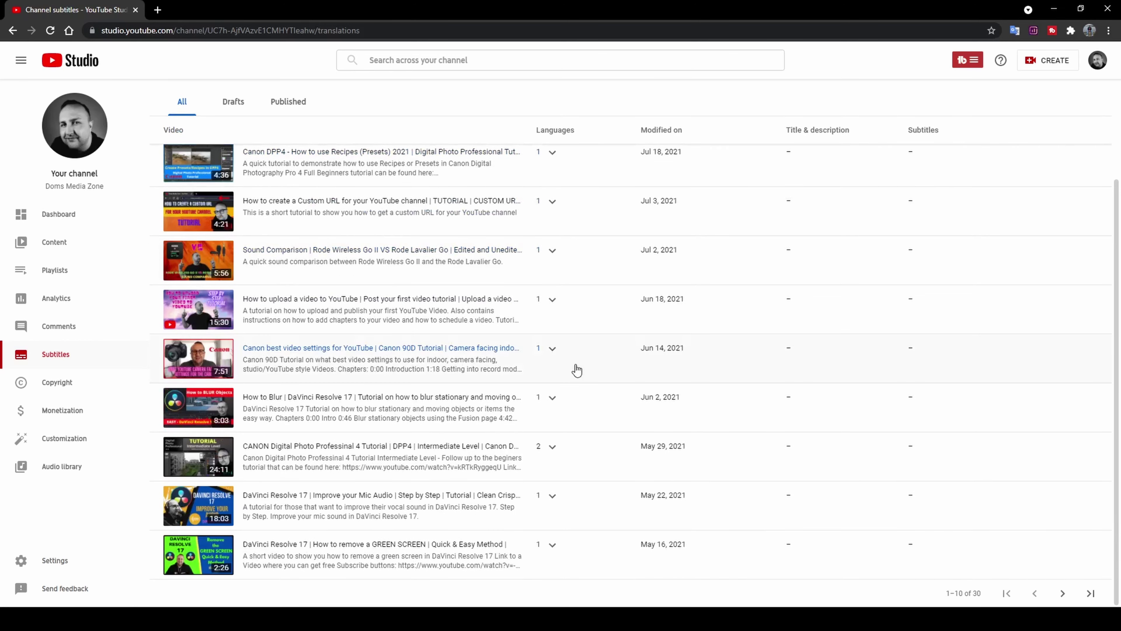
left_click(552, 447)
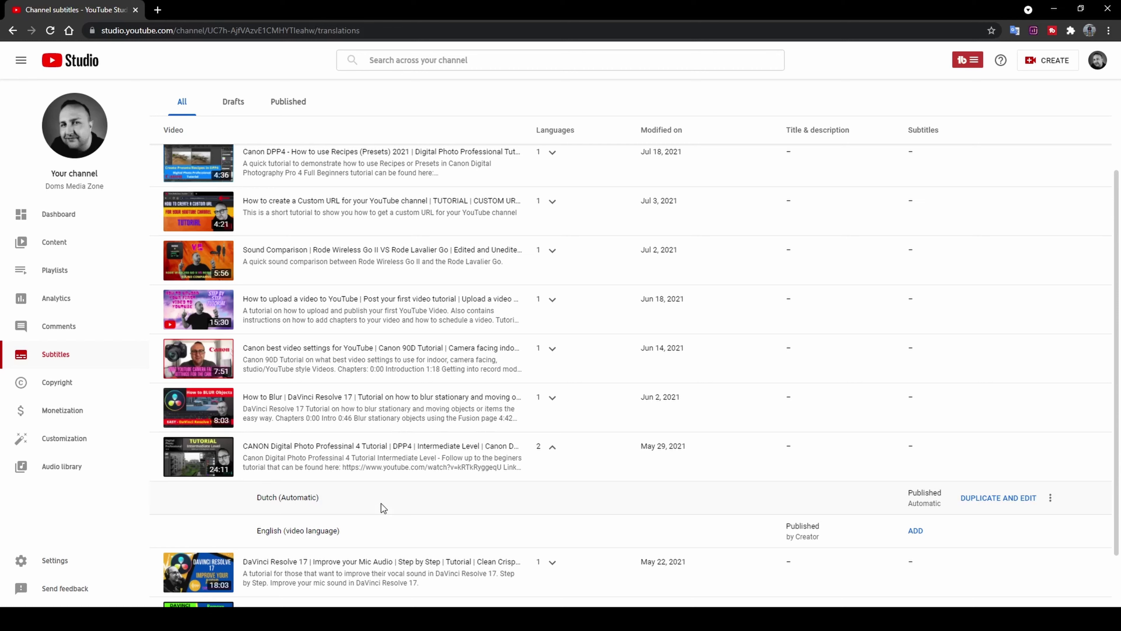
Open the channel copyright page, followed by the monetization page, and review the subscriber and public watch hour requirements.
left_click(69, 387)
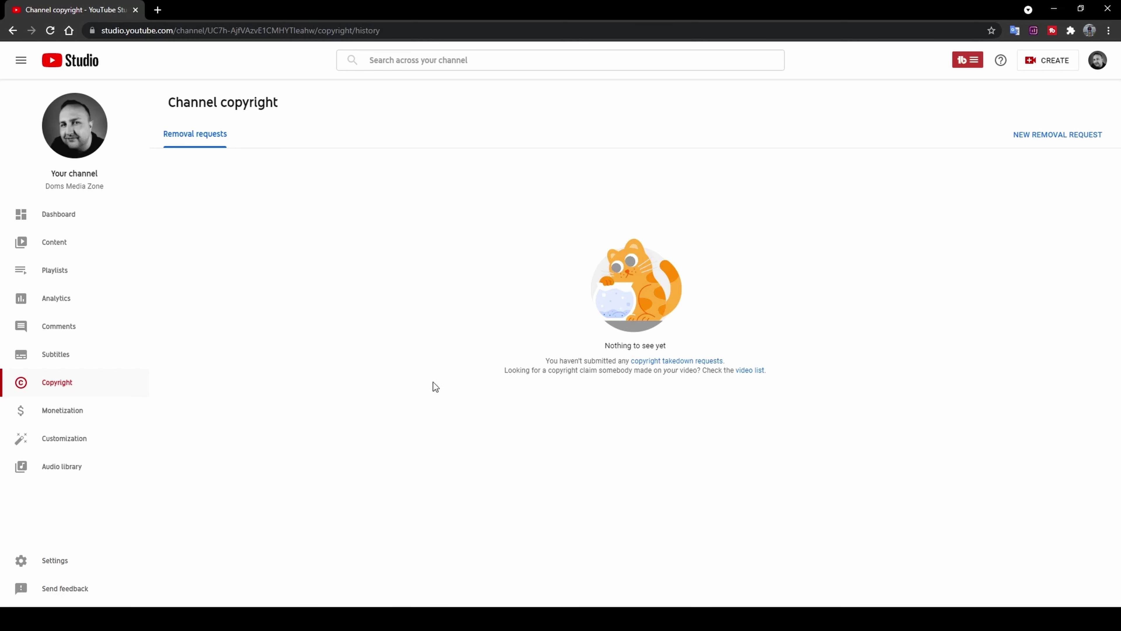
left_click(48, 413)
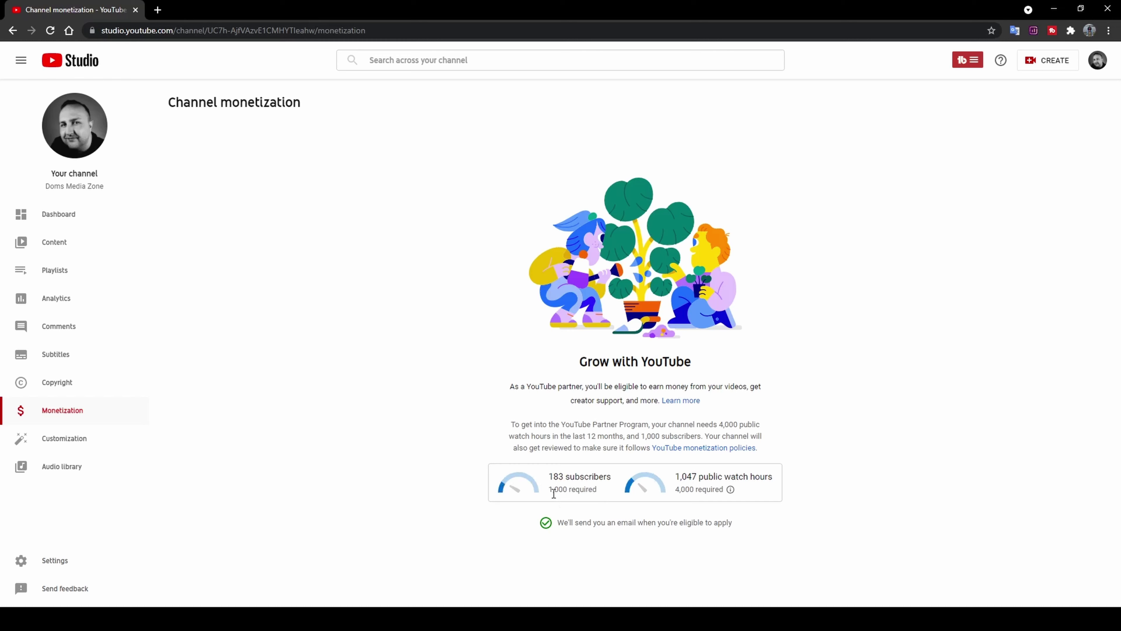
mouse_move(685, 488)
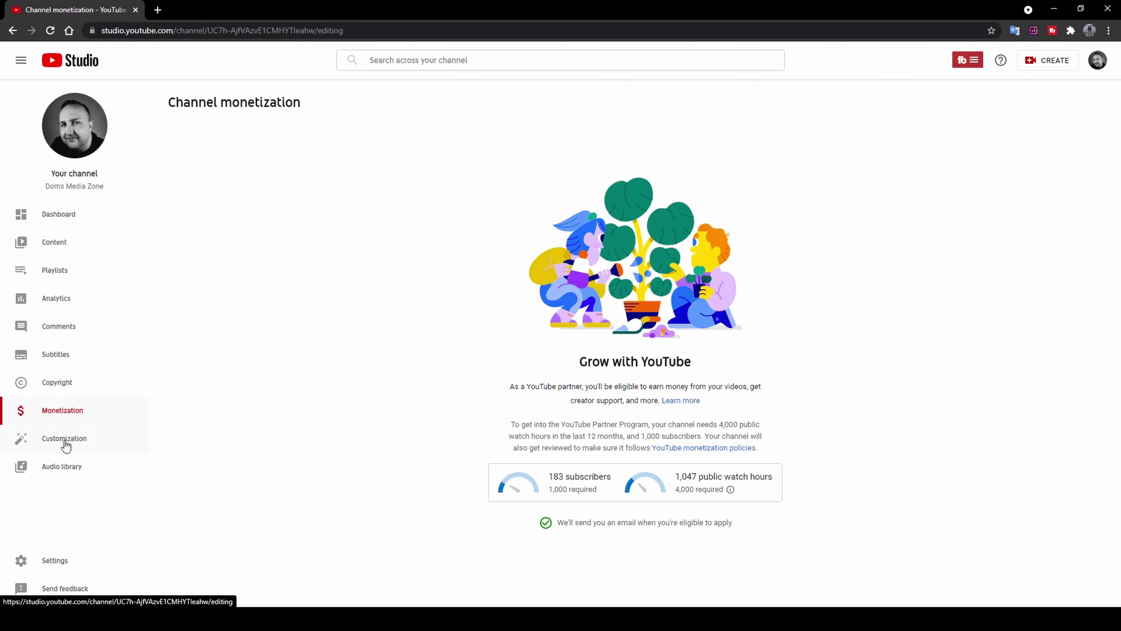
Open the channel customization page and examine the popular uploads, uploads and multiple playlists sections on the public channel homepage.
left_click(56, 444)
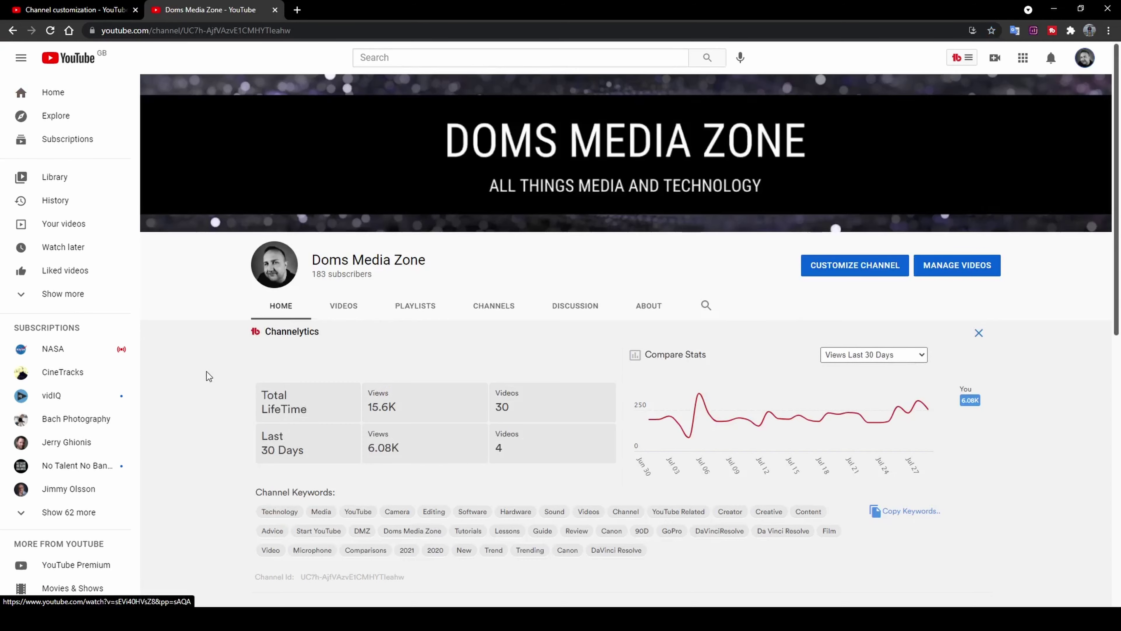
scroll(207, 371, "down", 2)
scroll(207, 372, "down", 6)
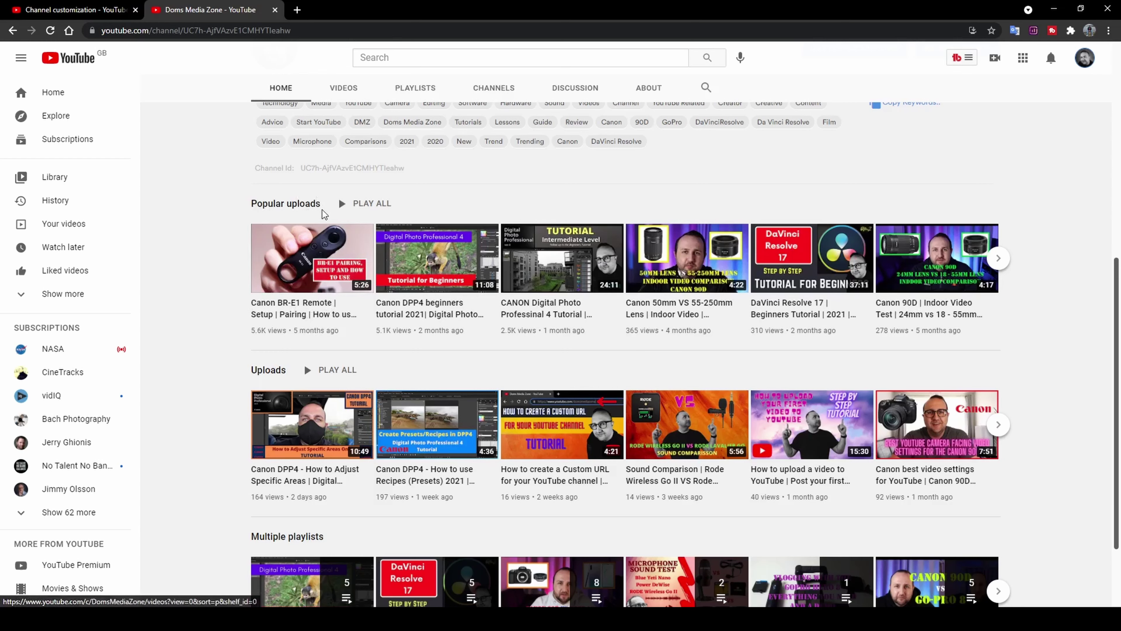
scroll(199, 291, "down", 2)
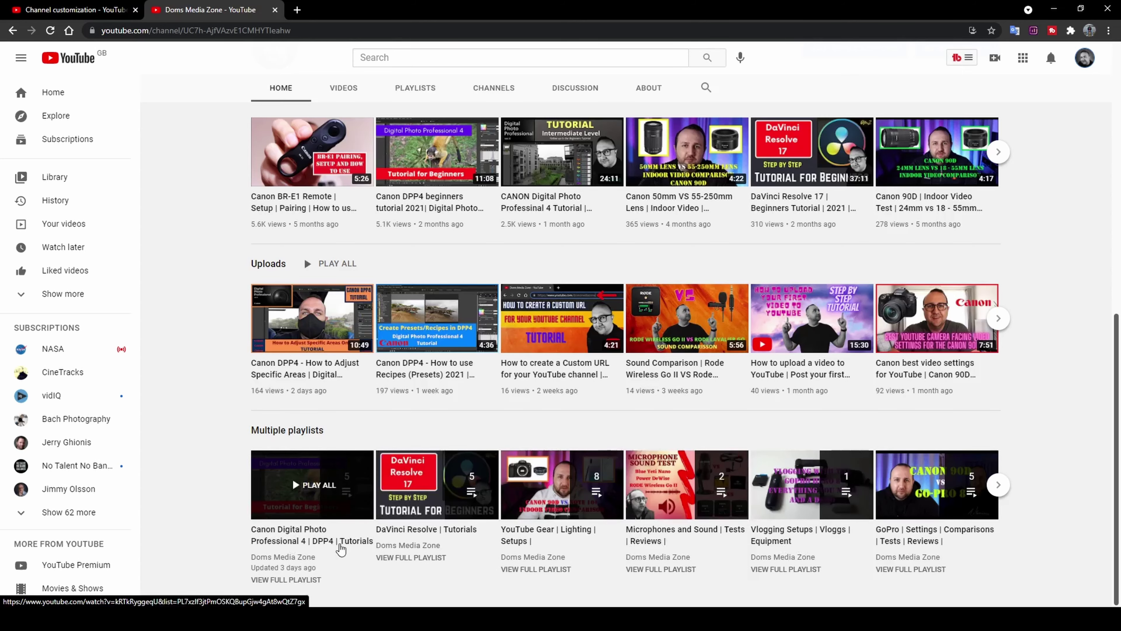
scroll(198, 324, "up", 5)
scroll(573, 483, "down", 5)
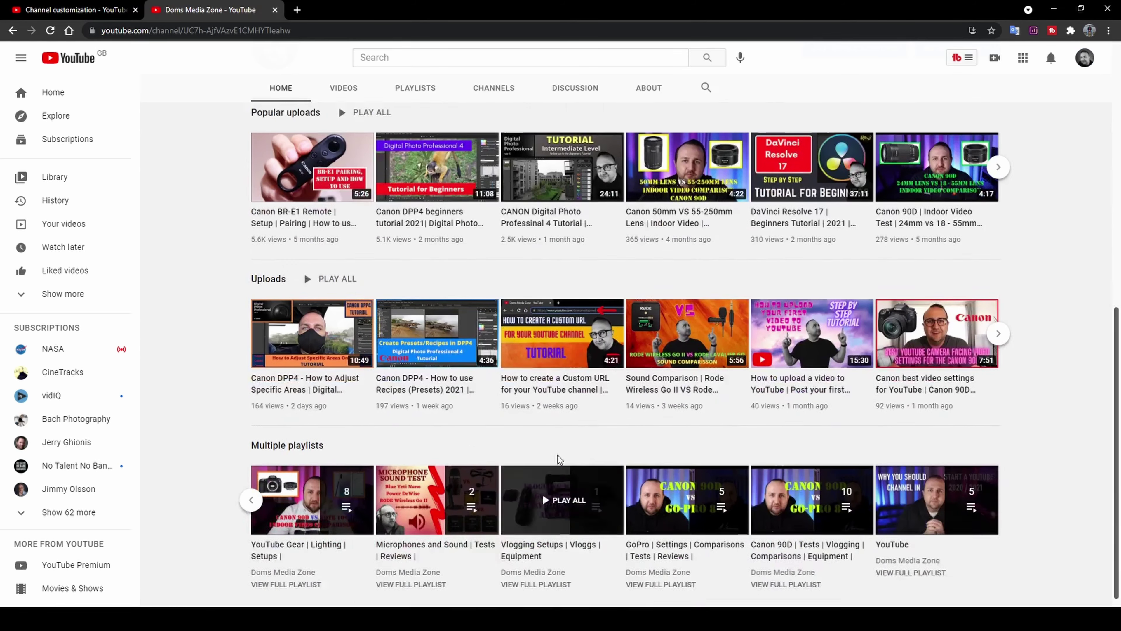
scroll(413, 408, "up", 3)
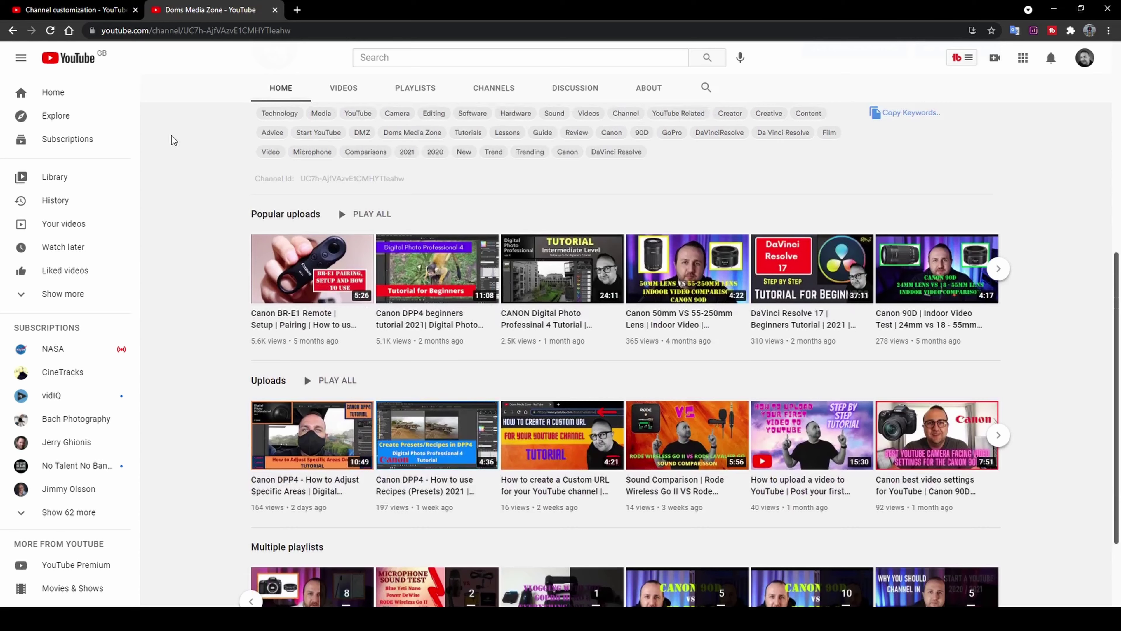
Return to the channel customization layout and view the section types that can be added, dismissing the list without choosing one.
key("ctrl+Tab")
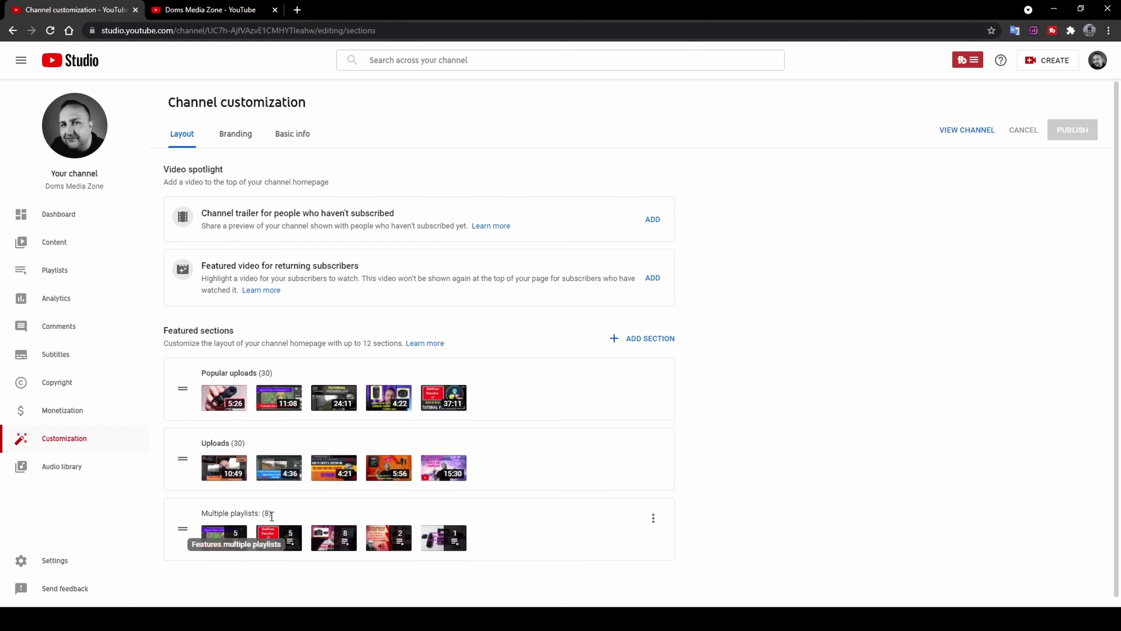
left_click(647, 345)
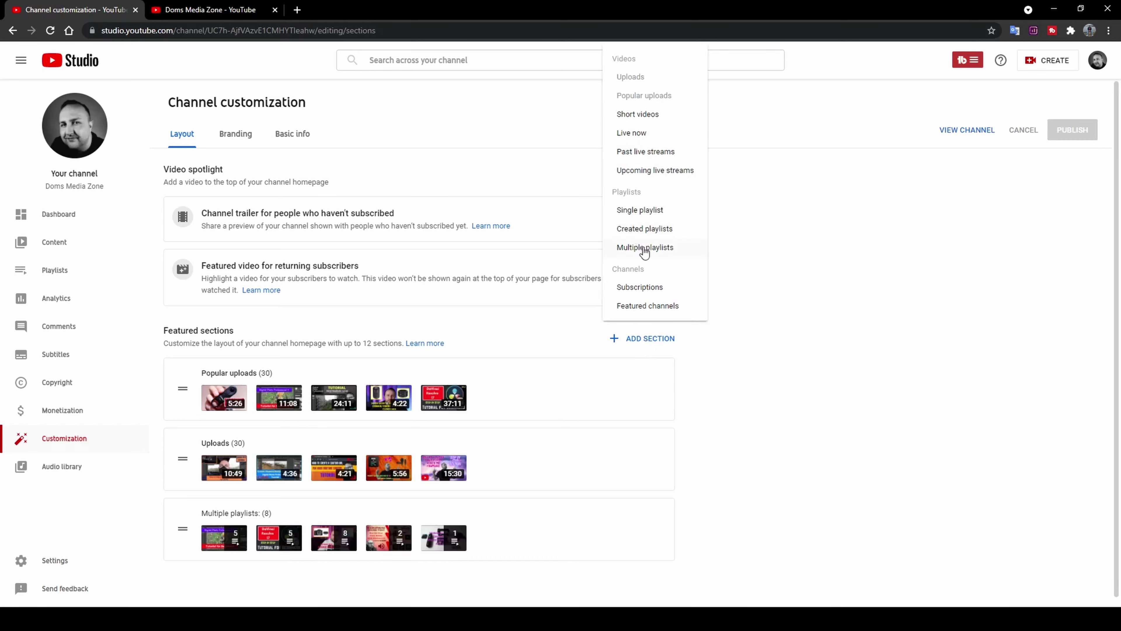
left_click(771, 351)
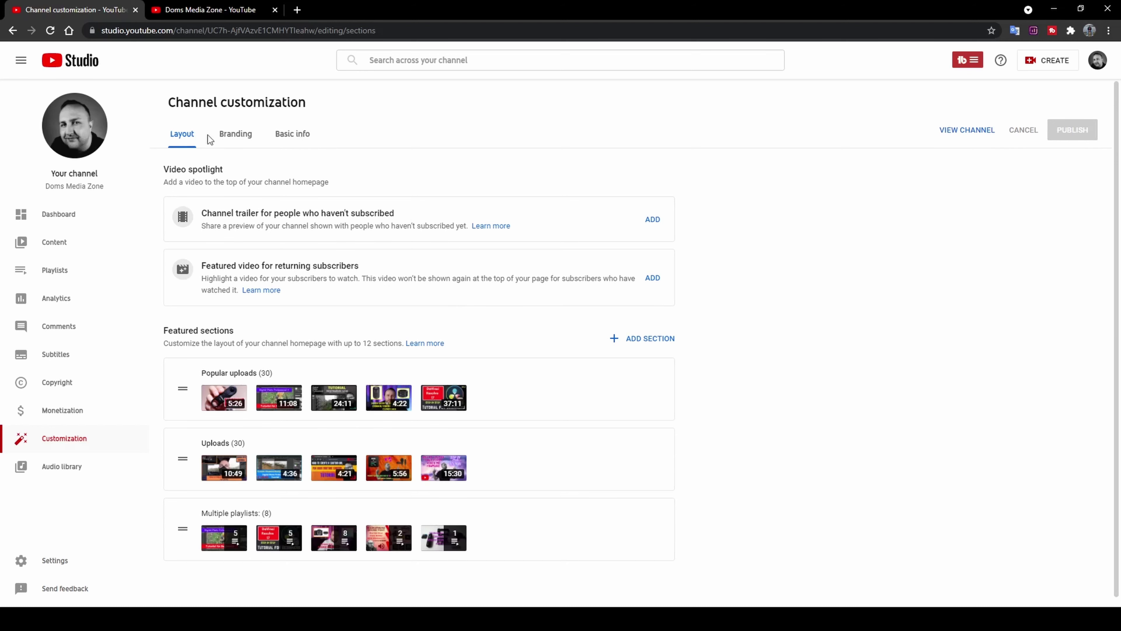
Review the channel's branding settings and its basic info, including the description, channel URL, custom URL, links and contact info.
left_click(236, 138)
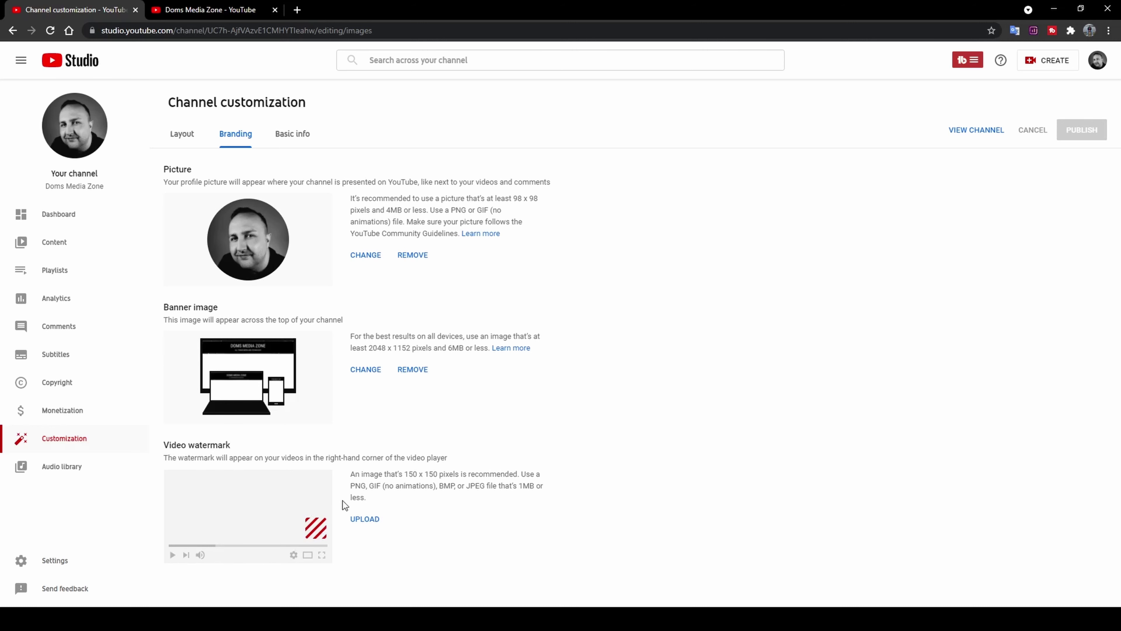
left_click(305, 138)
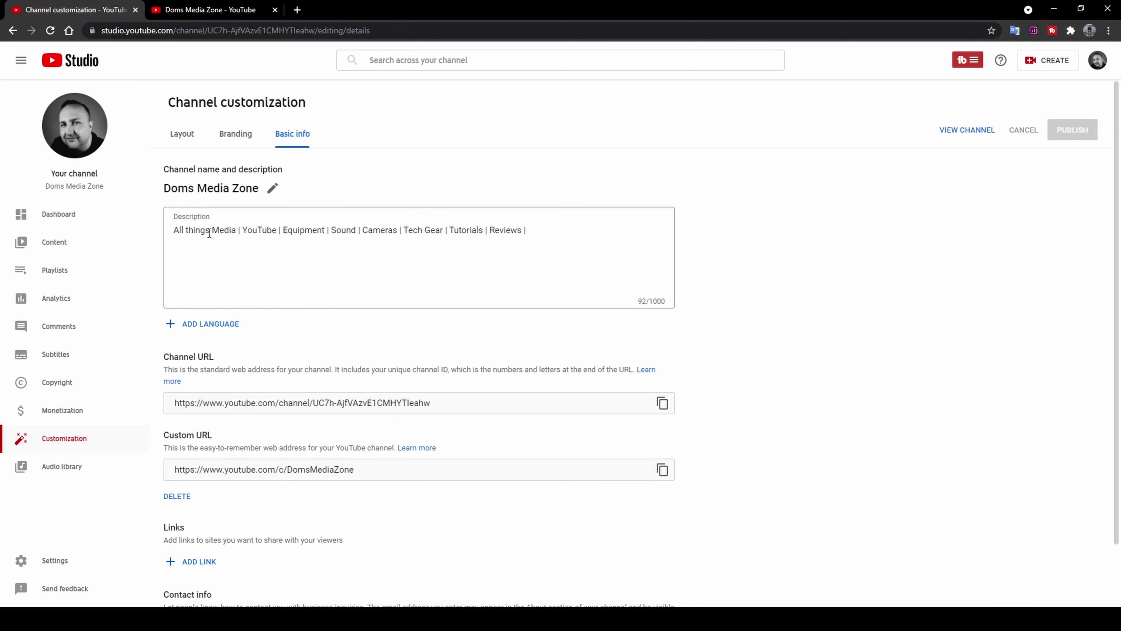
left_click(518, 275)
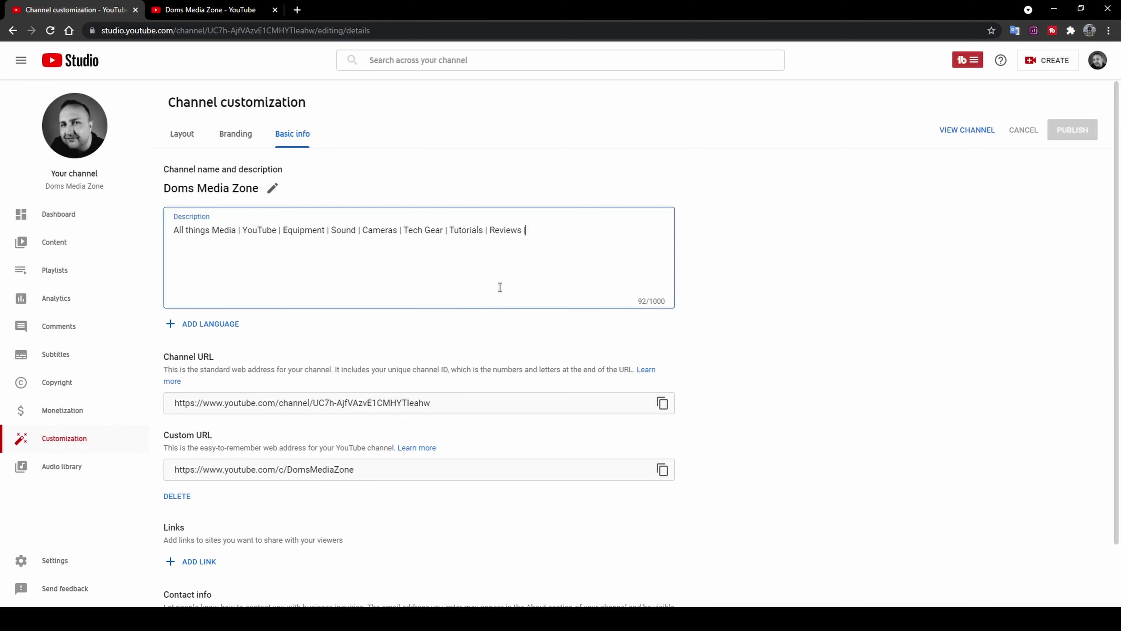
scroll(539, 289, "down", 2)
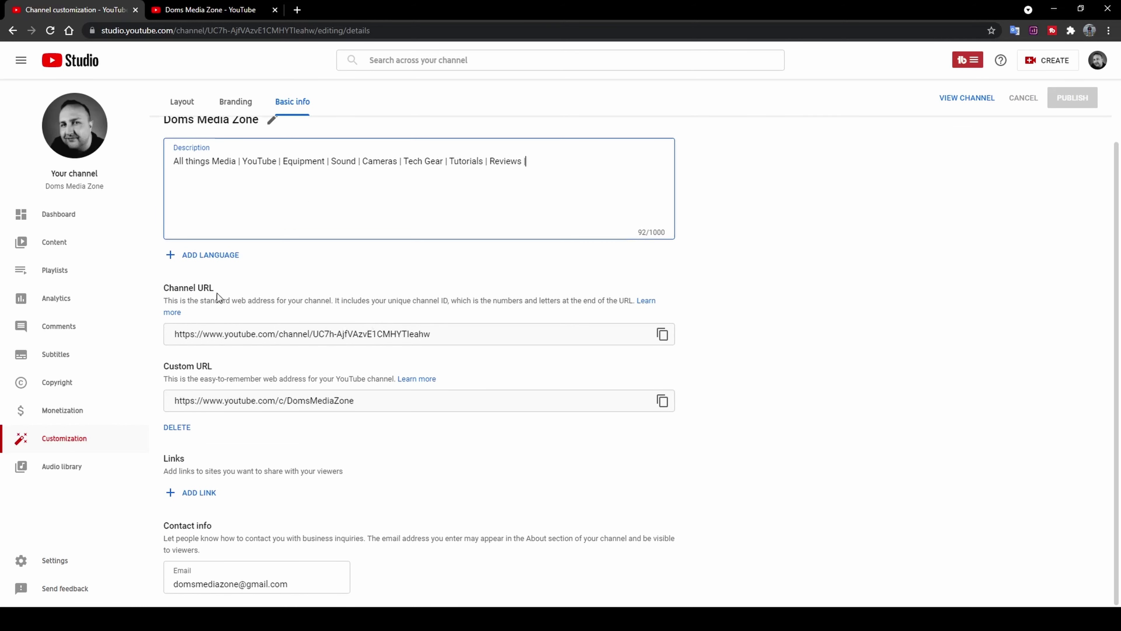
left_click_drag(435, 333, 274, 350)
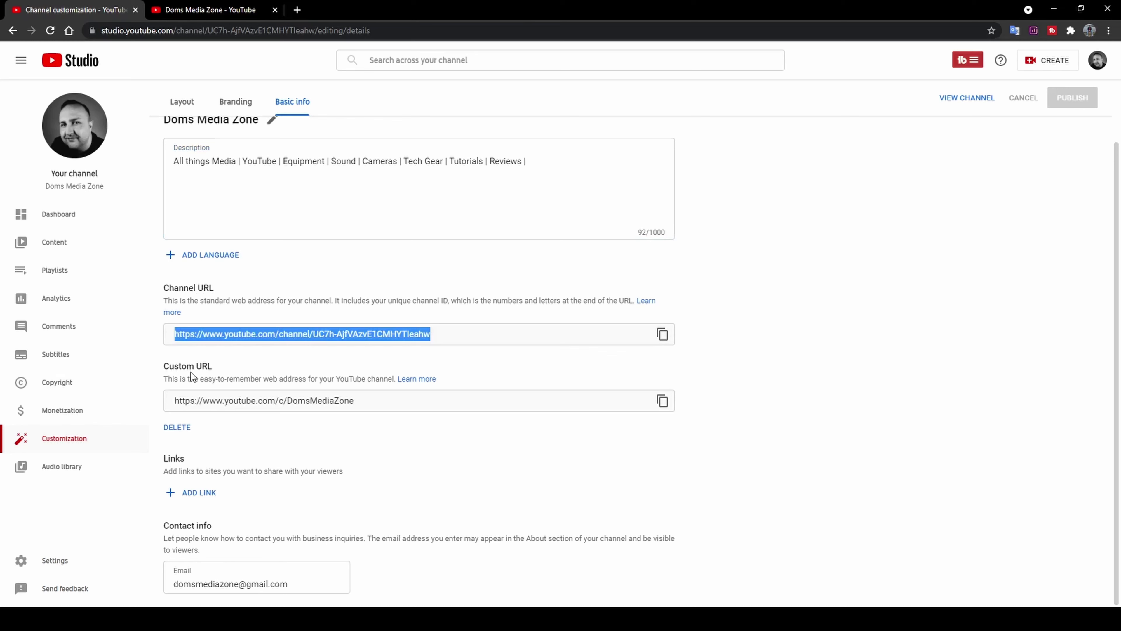
left_click(364, 402)
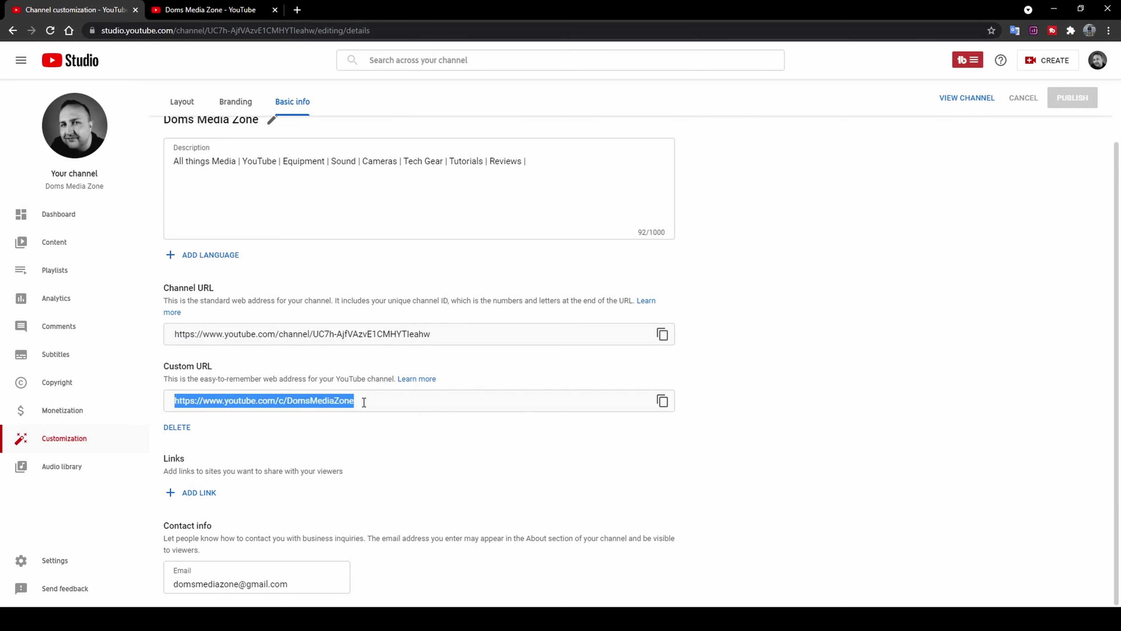
left_click(394, 419)
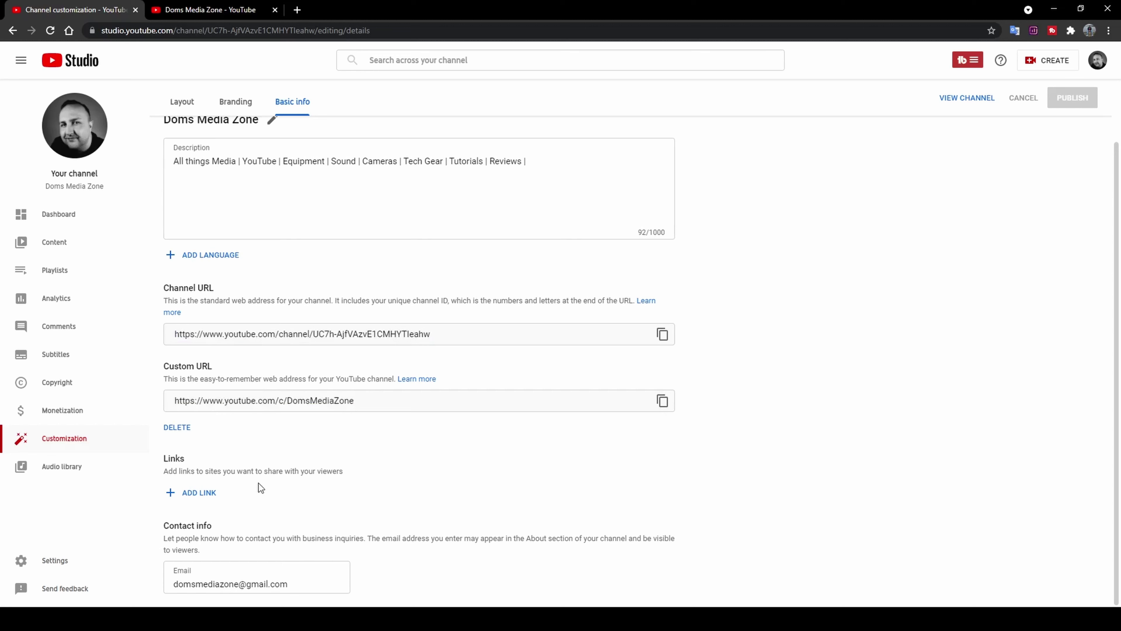
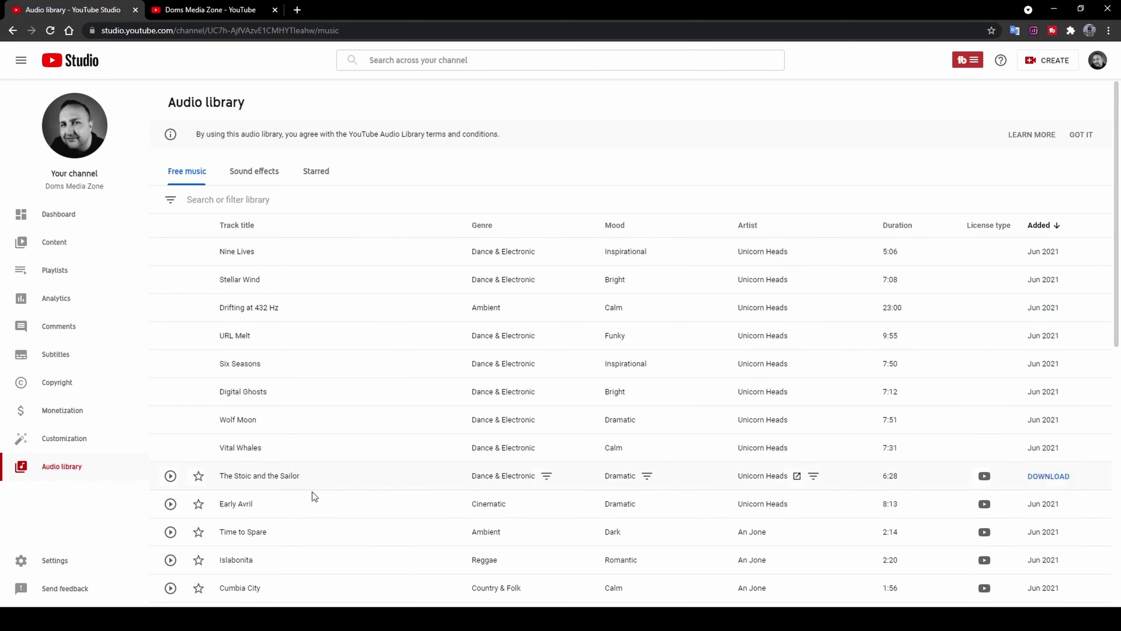
Browse the free music tracks in the audio library to the end of the page and return to the start of the list.
scroll(486, 309, "down", 10)
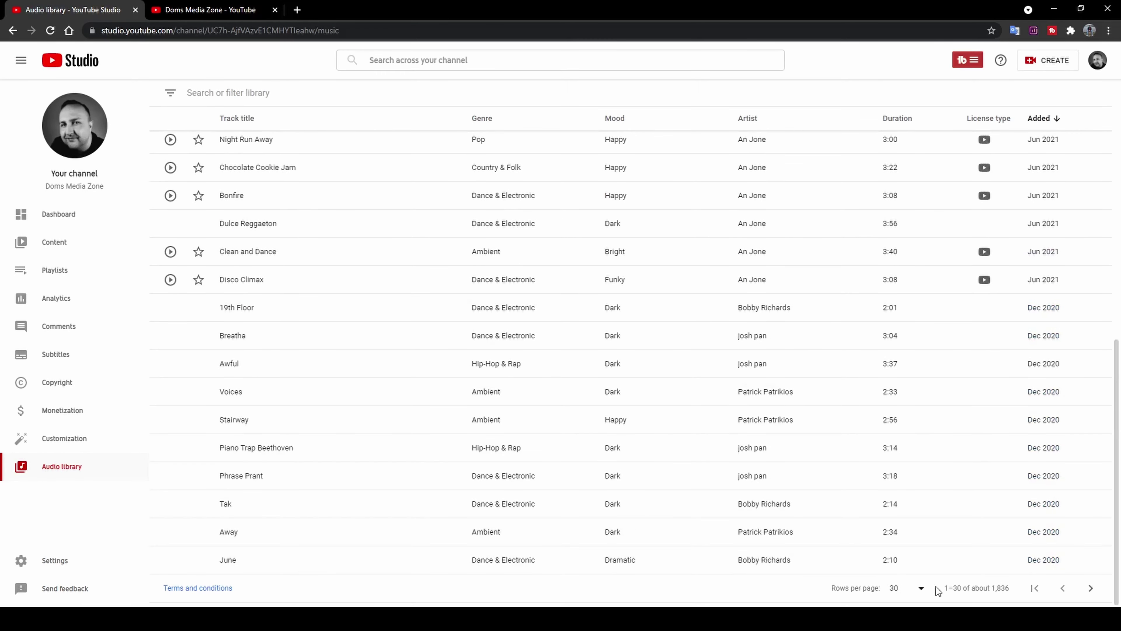
triple_click(1000, 586)
left_click(1003, 591)
scroll(456, 381, "up", 10)
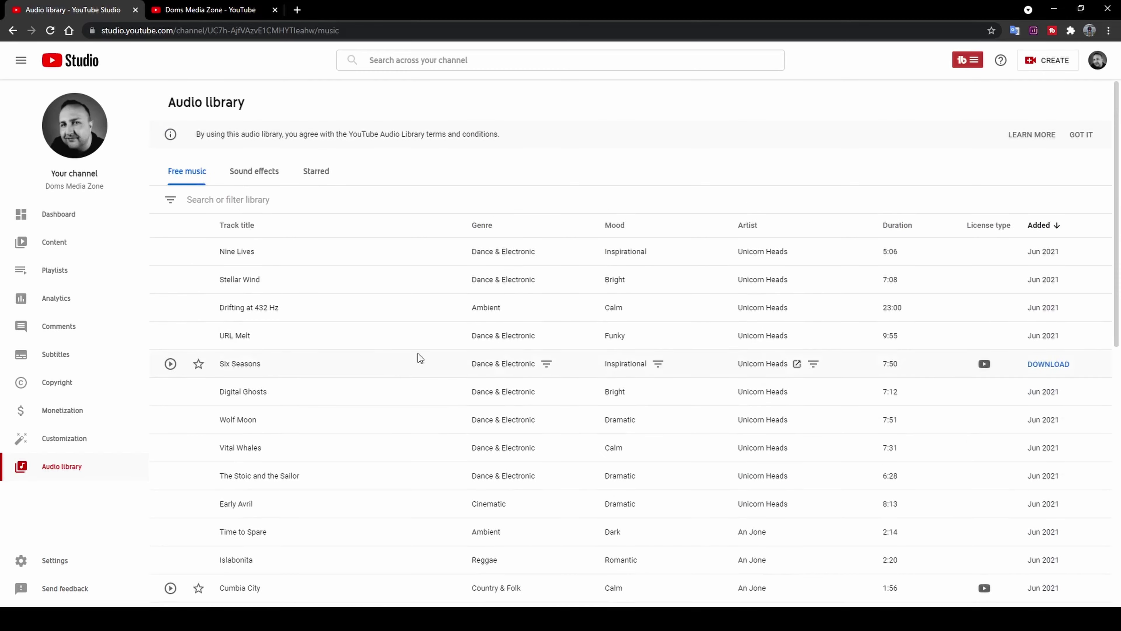
Filter the free music by the Classical genre, then play and pause a preview of the track "Impertinence".
left_click(169, 201)
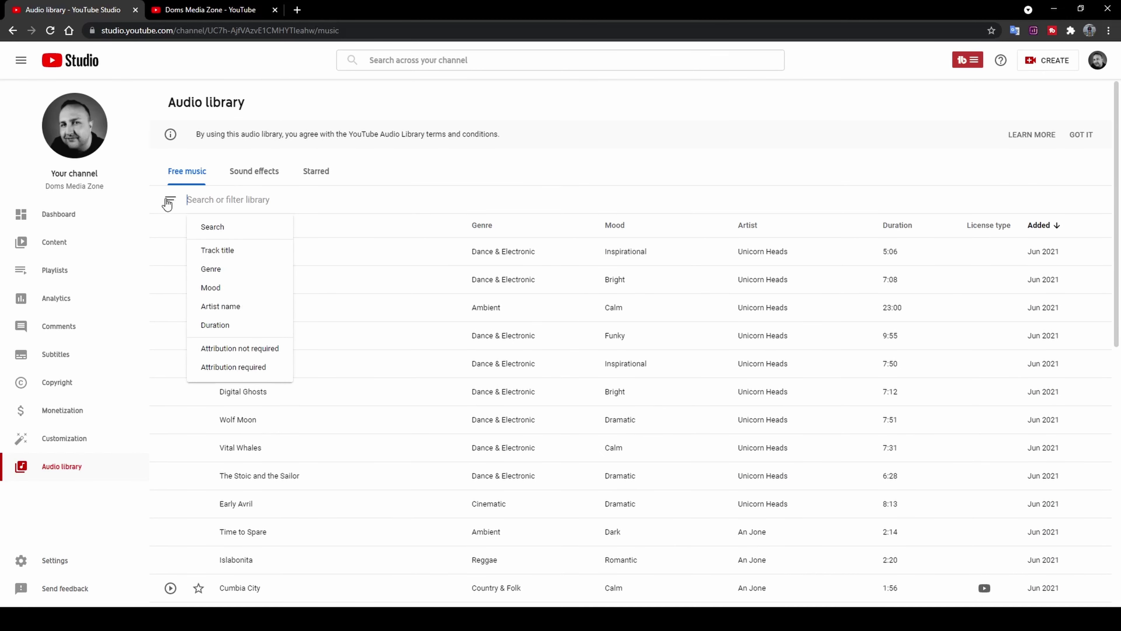
left_click(220, 271)
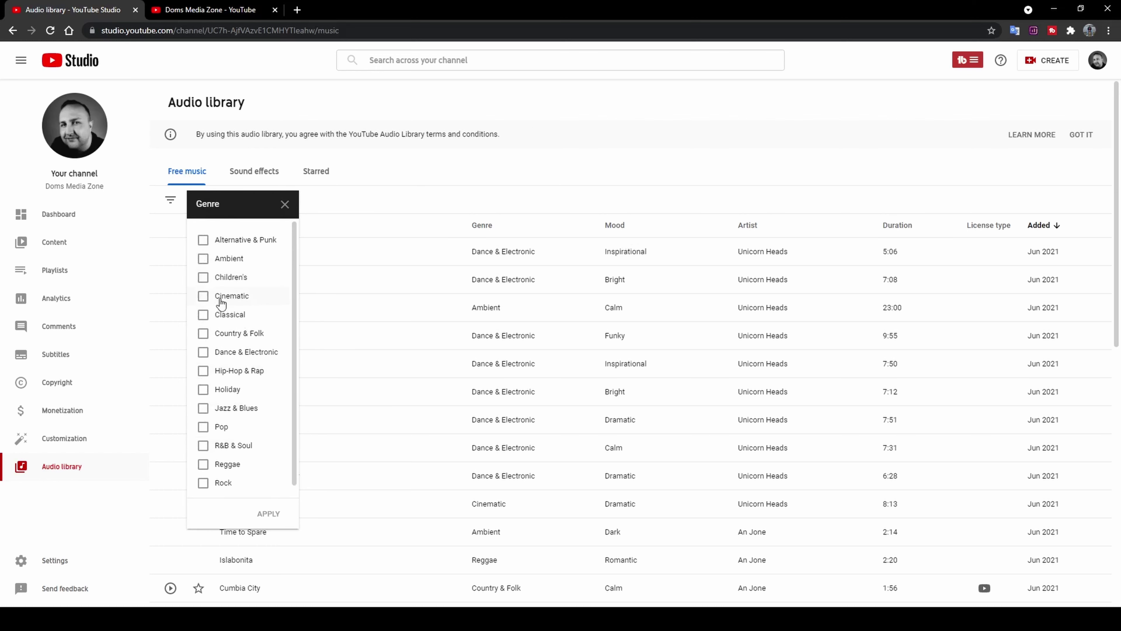
left_click(206, 317)
left_click(271, 515)
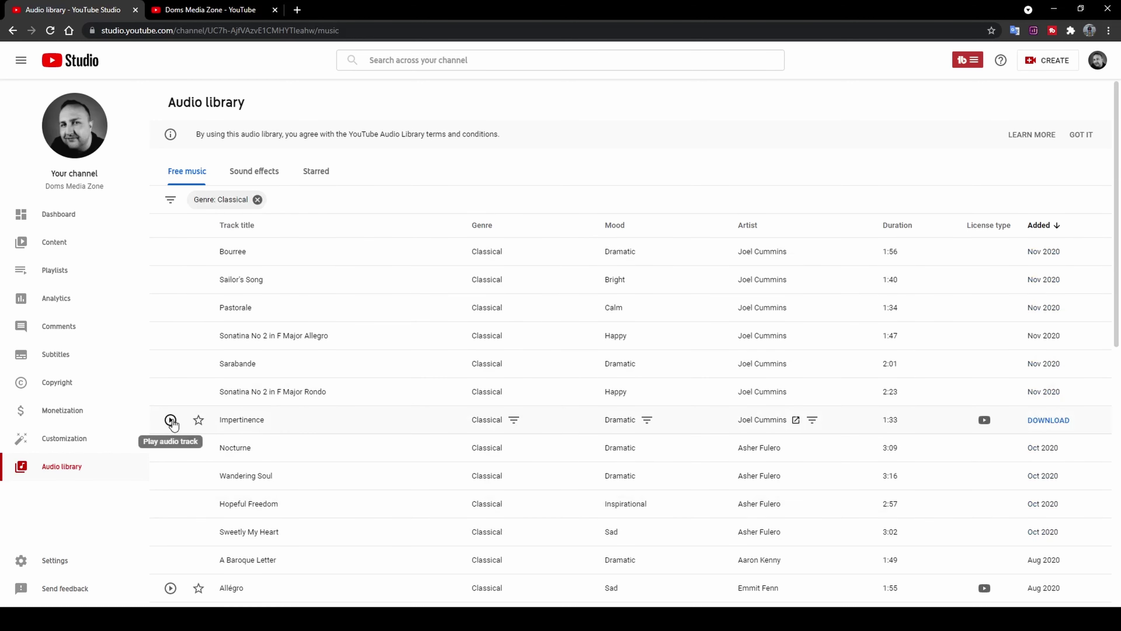
left_click(172, 420)
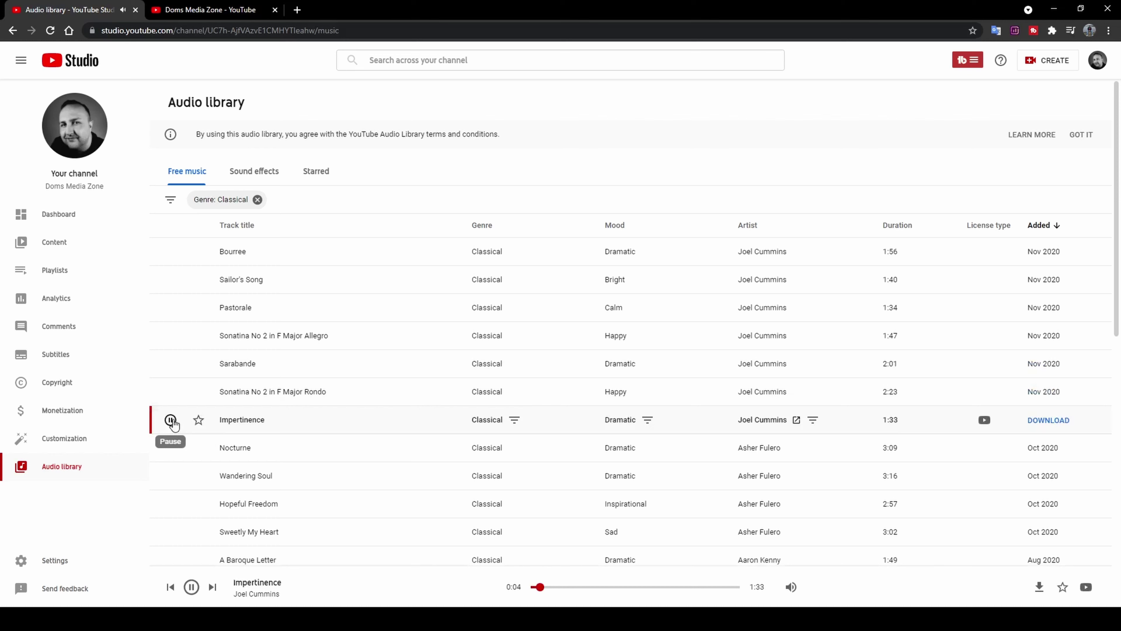
left_click(171, 420)
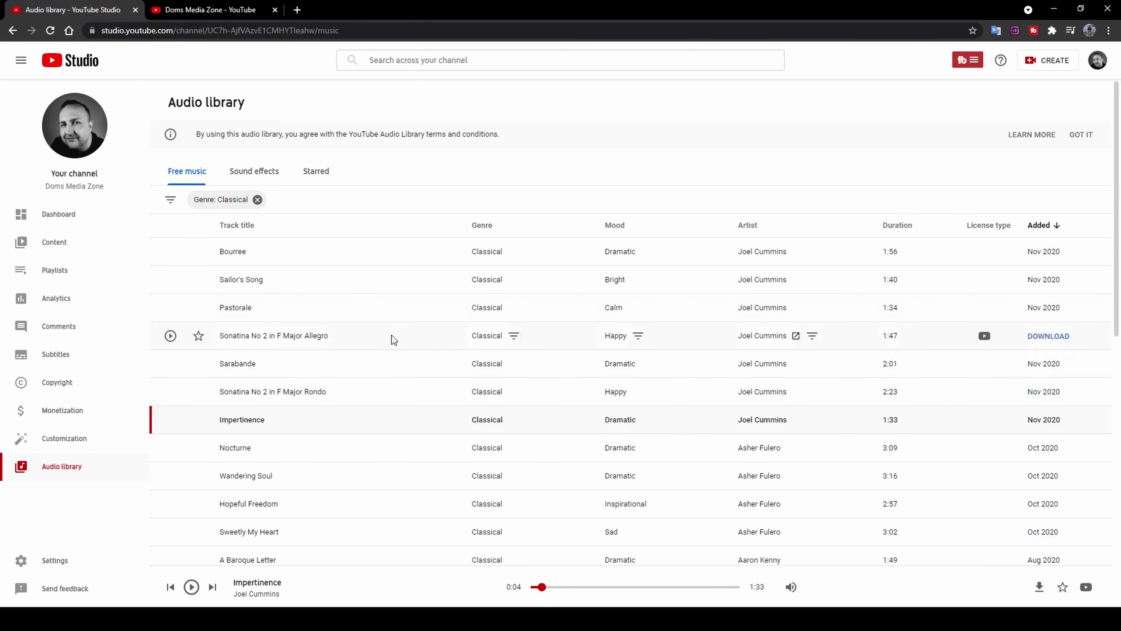
Browse the audio library's sound effects, playing and pausing a preview of "Cartoon Metal Thunk".
left_click(238, 176)
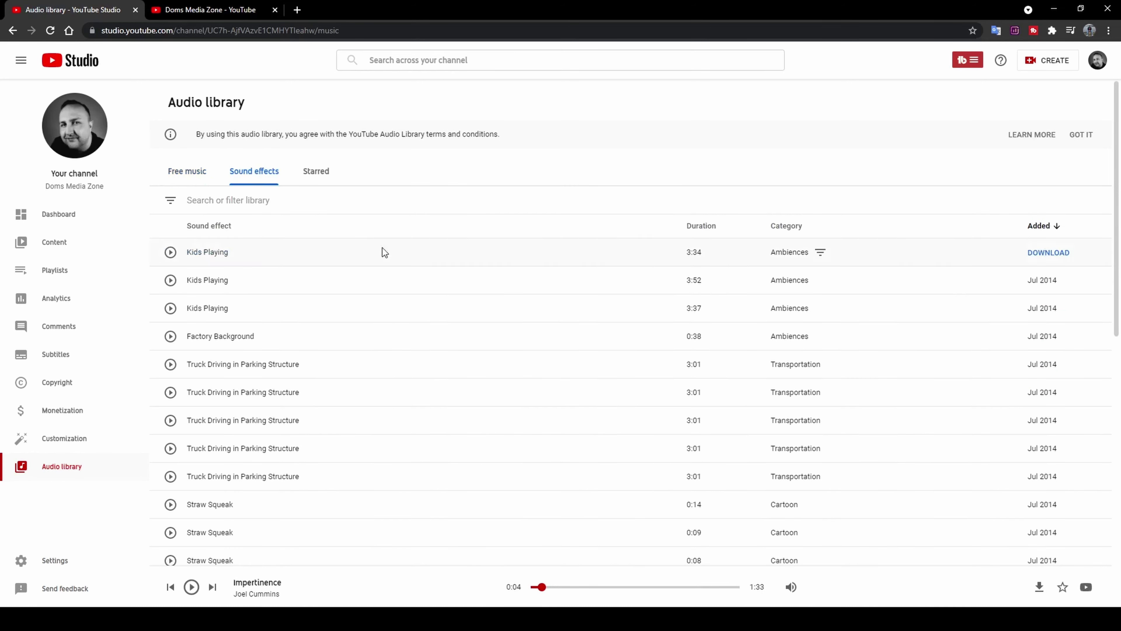
scroll(426, 370, "down", 10)
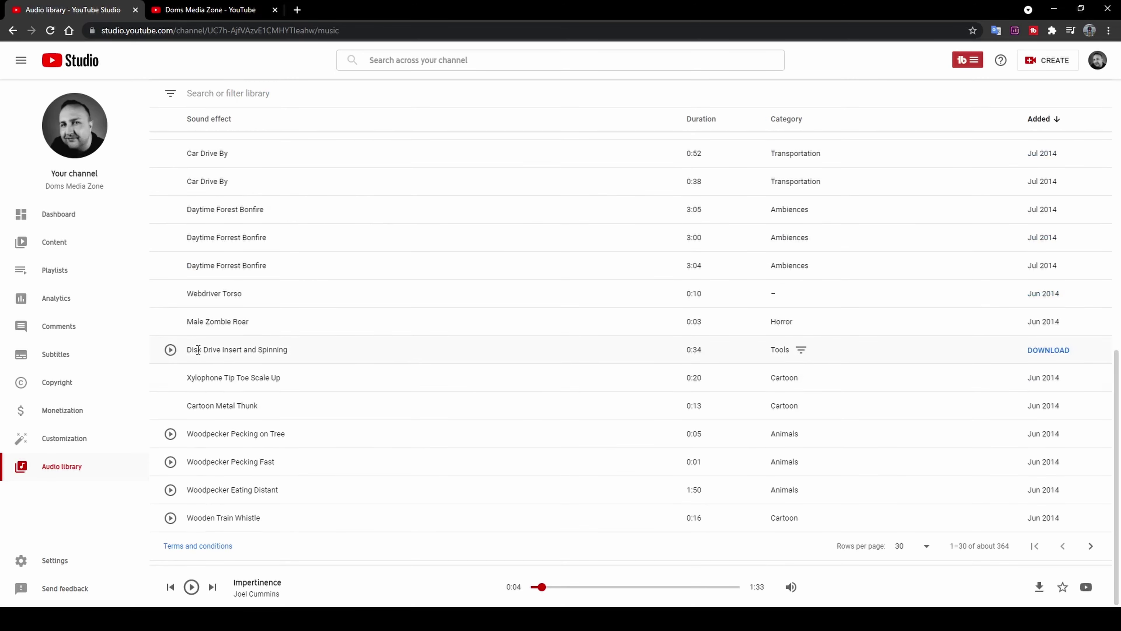
left_click(171, 406)
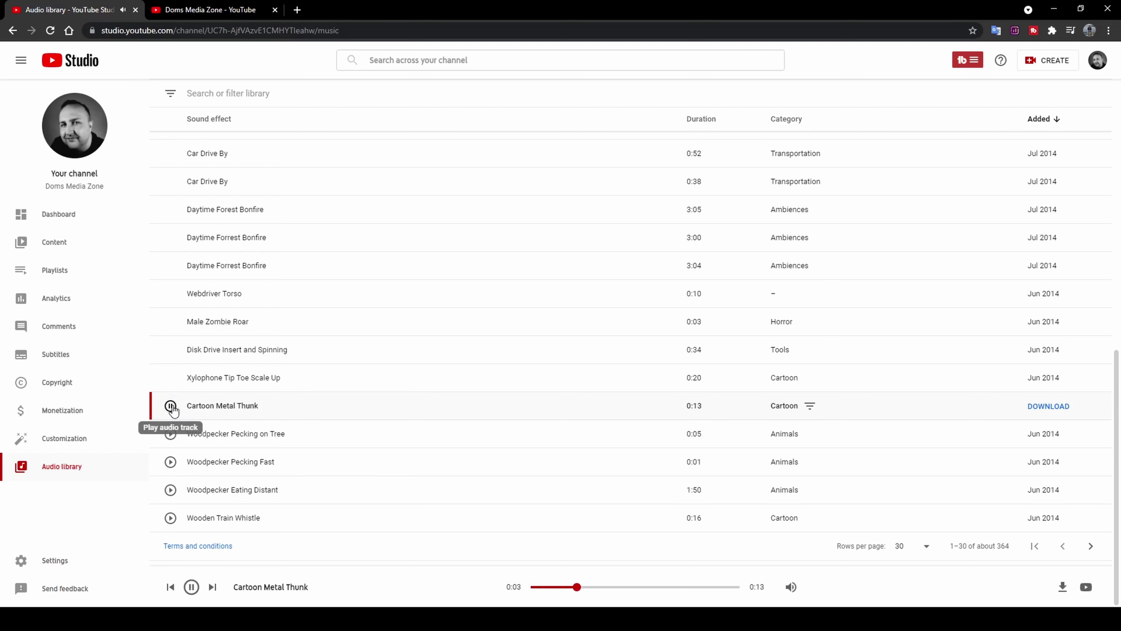
left_click(171, 406)
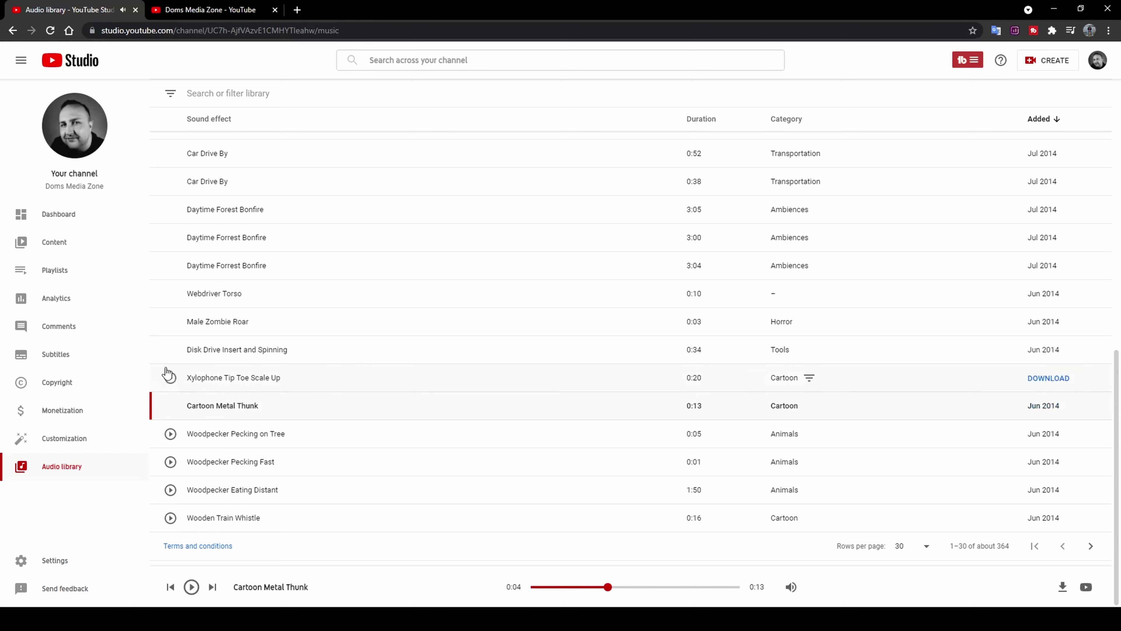
scroll(310, 348, "up", 15)
scroll(358, 331, "down", 15)
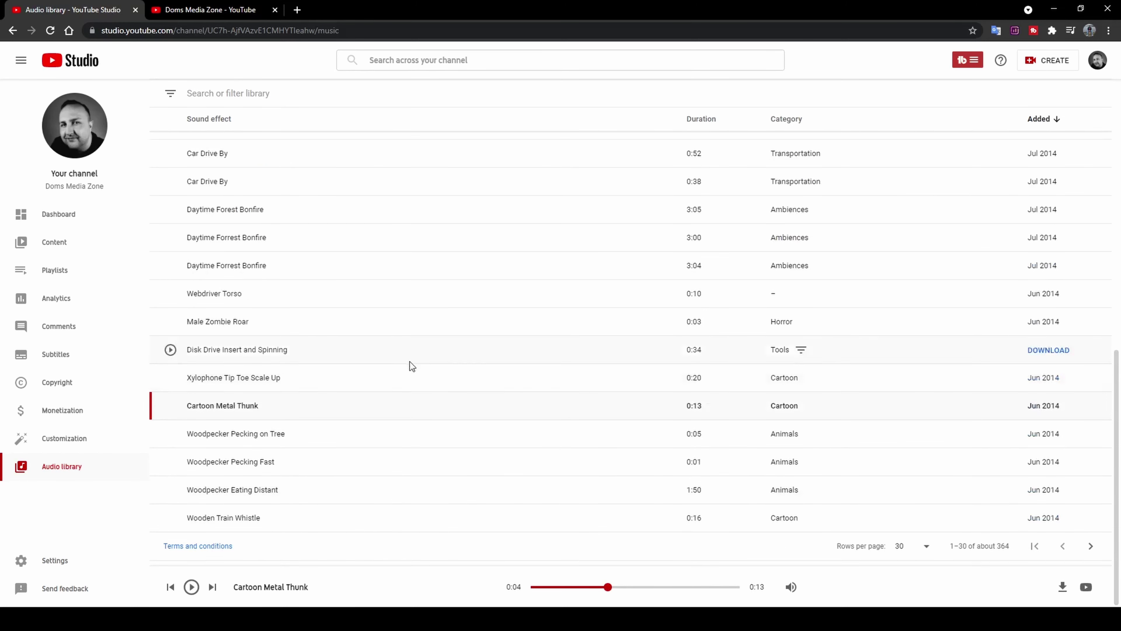
Check the filter options available for the sound effects, then view the starred tracks in the audio library.
scroll(367, 309, "up", 15)
left_click(213, 200)
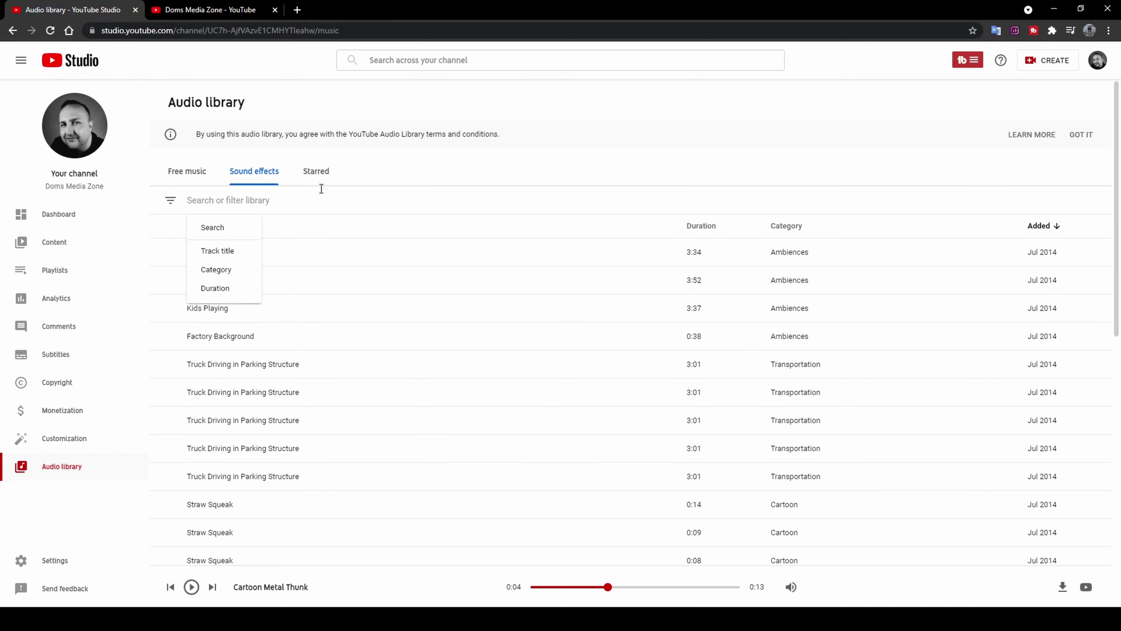
left_click(283, 197)
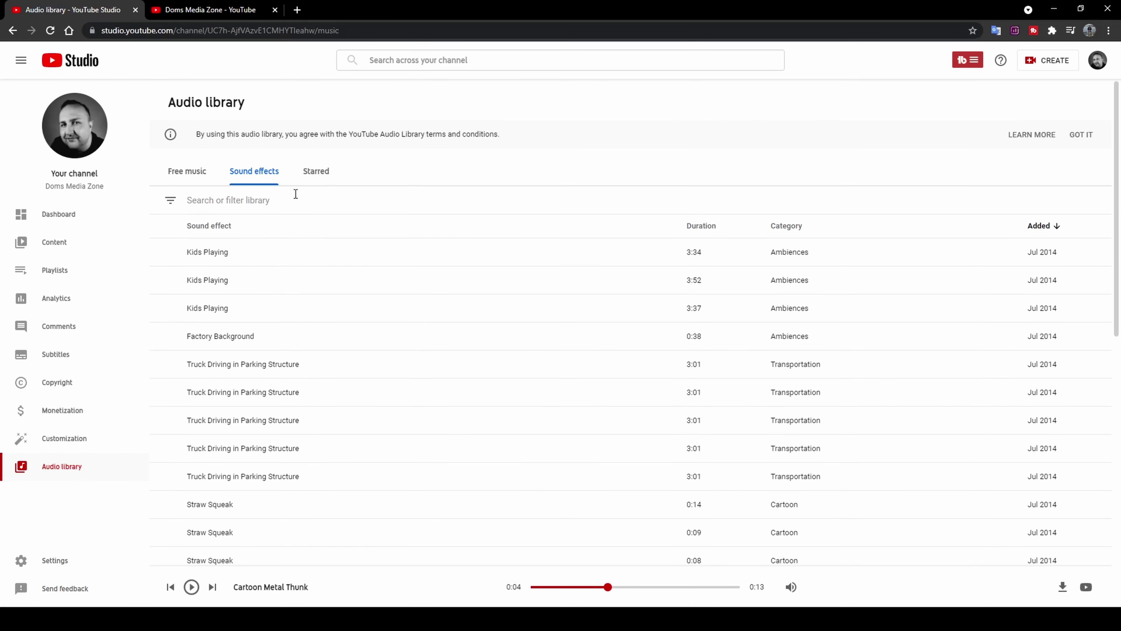
left_click(316, 176)
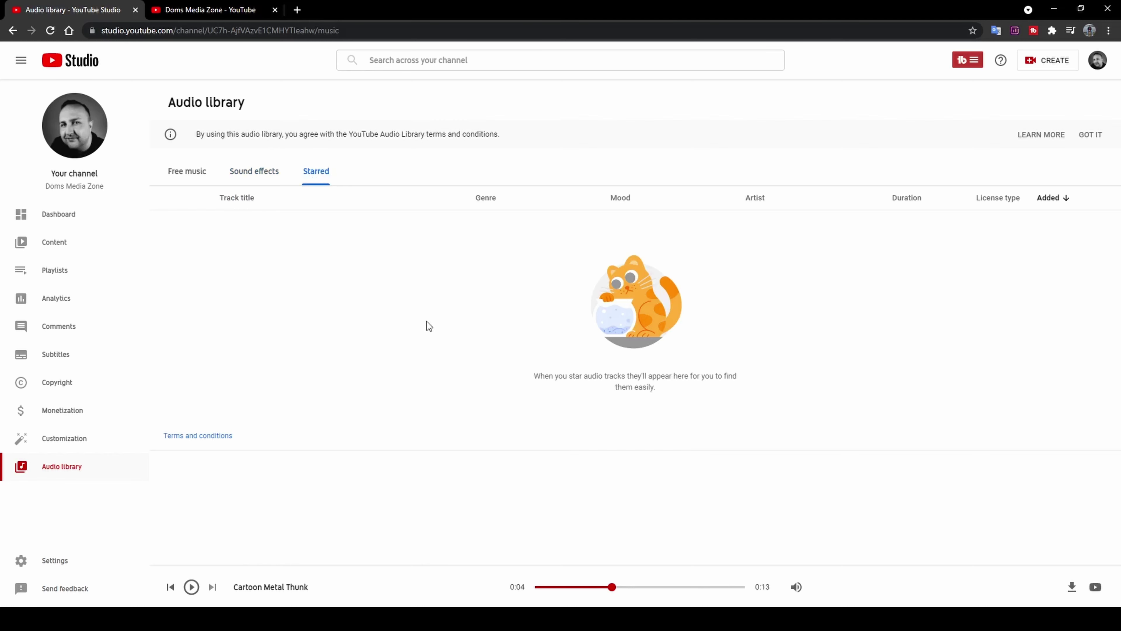
Review the default currency in the channel settings, then the channel's country of residence, keywords and advanced settings.
left_click(28, 565)
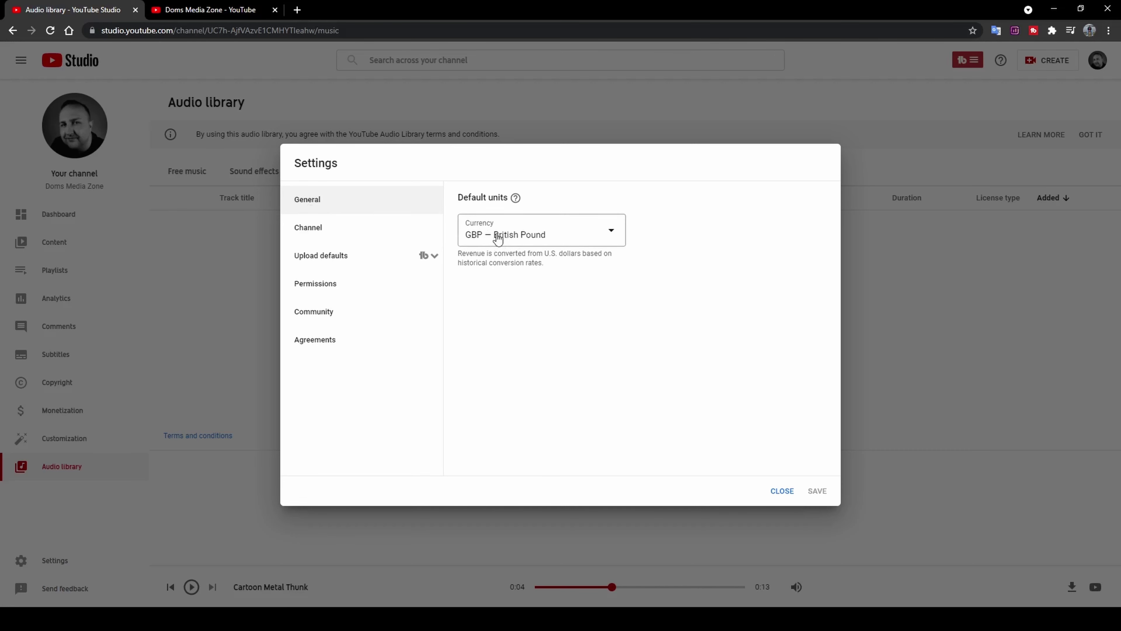
left_click(349, 228)
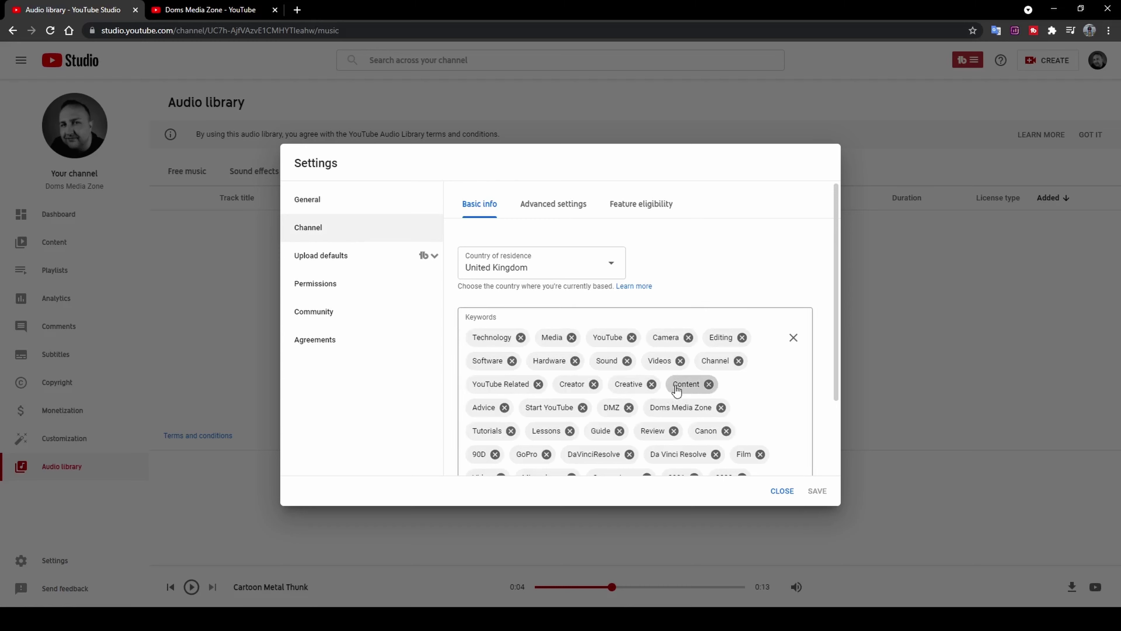
scroll(618, 363, "down", 3)
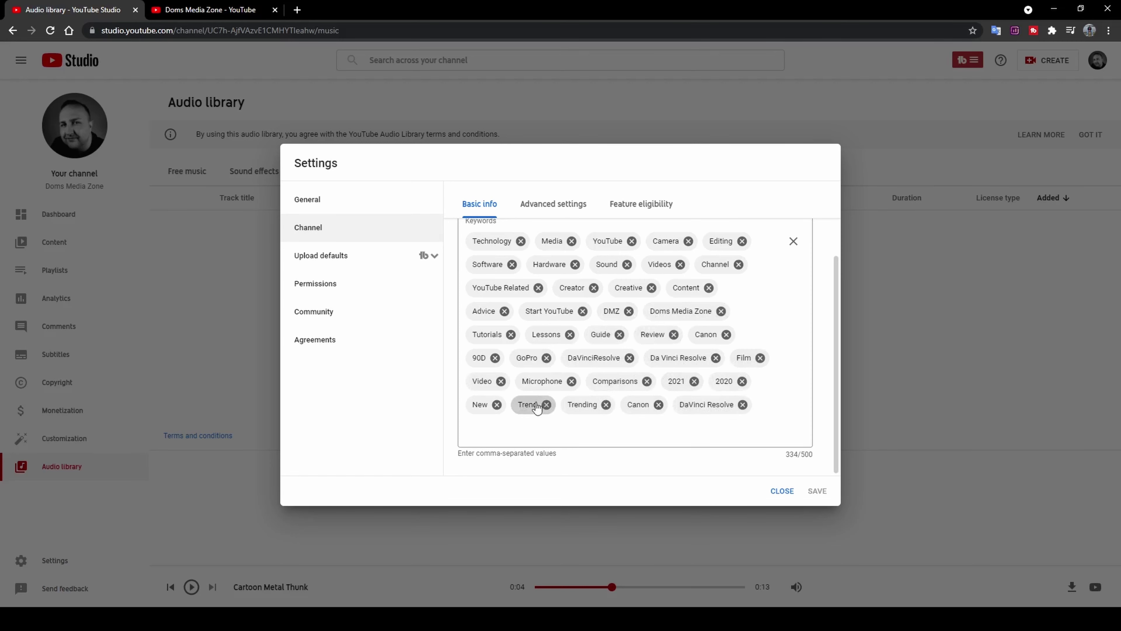
scroll(587, 403, "up", 2)
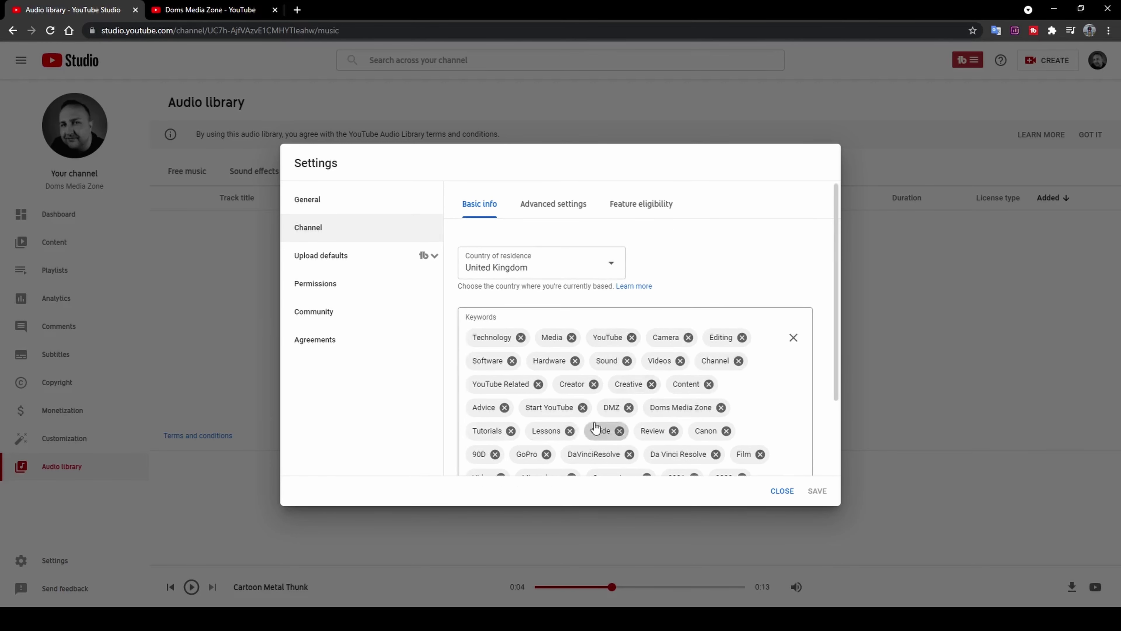
scroll(601, 428, "up", 1)
left_click(552, 207)
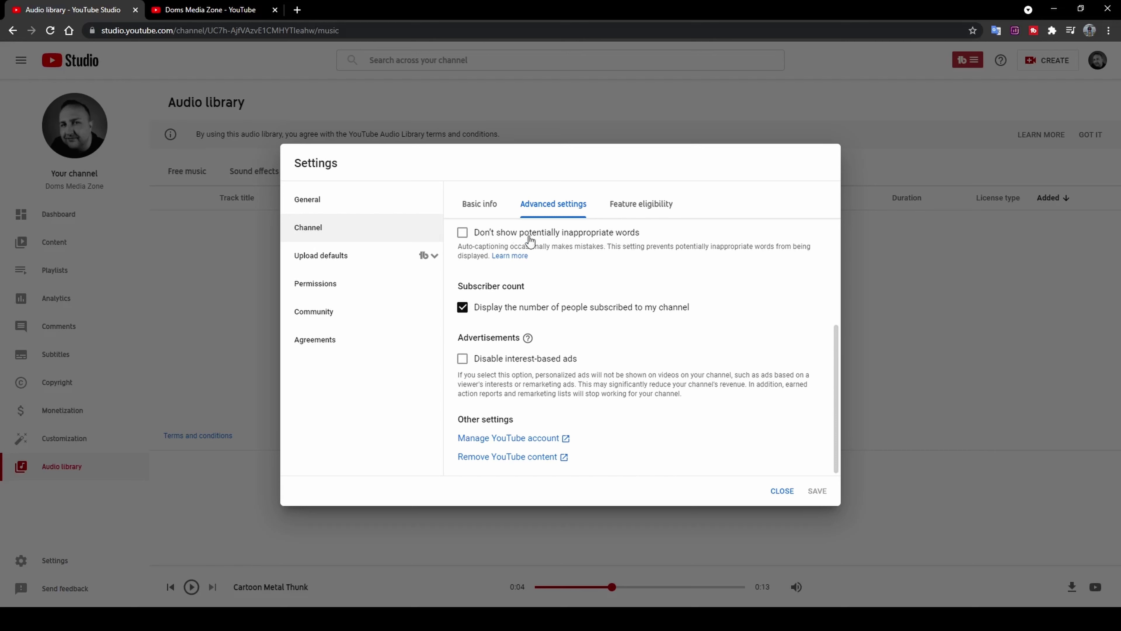
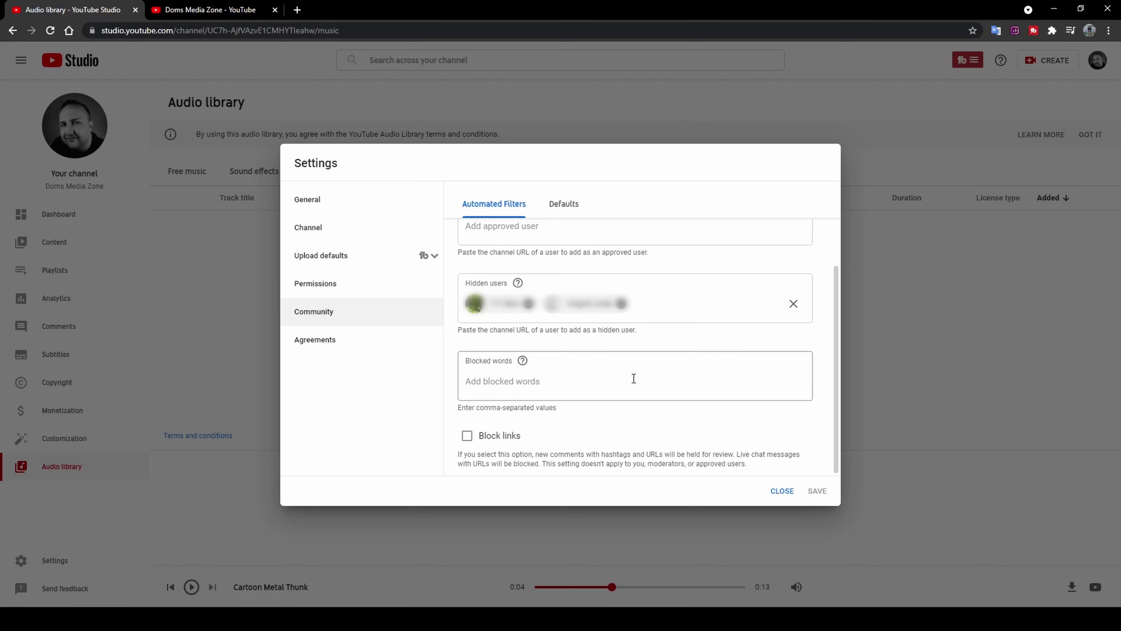
View the Agreements section of the settings and close them, then briefly open and dismiss the feedback option.
left_click(333, 349)
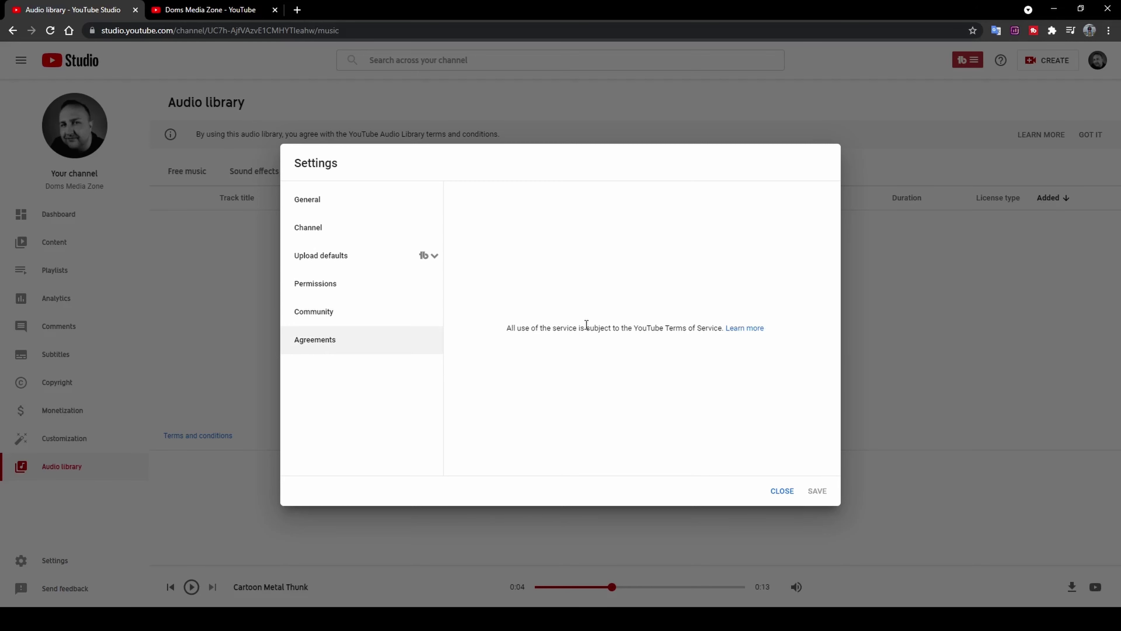
left_click(782, 491)
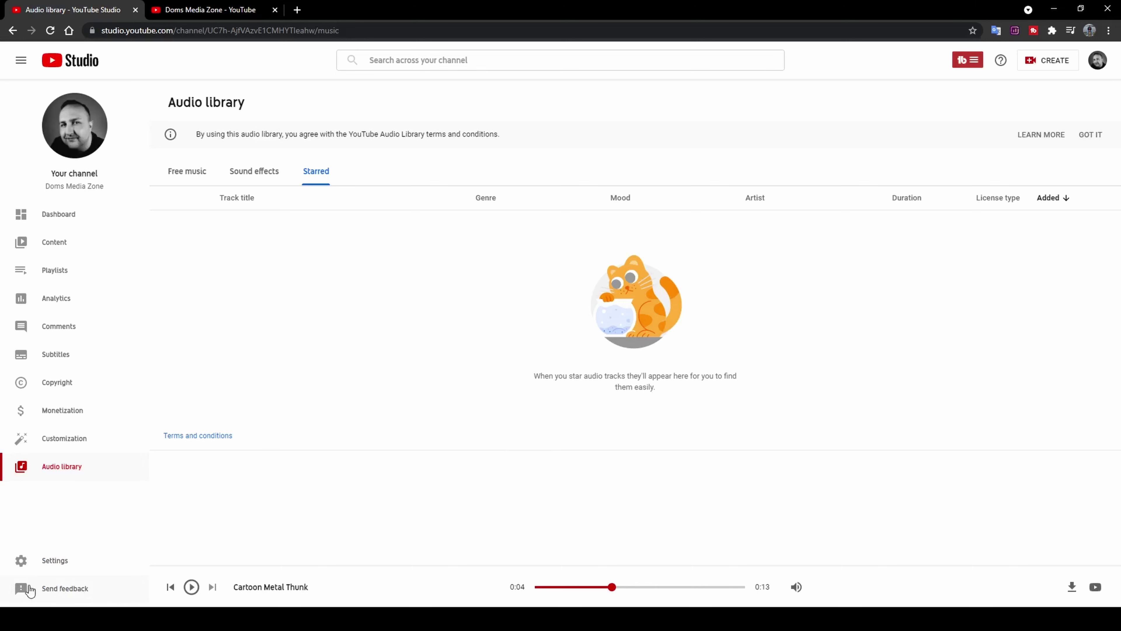
left_click(54, 590)
left_click(284, 514)
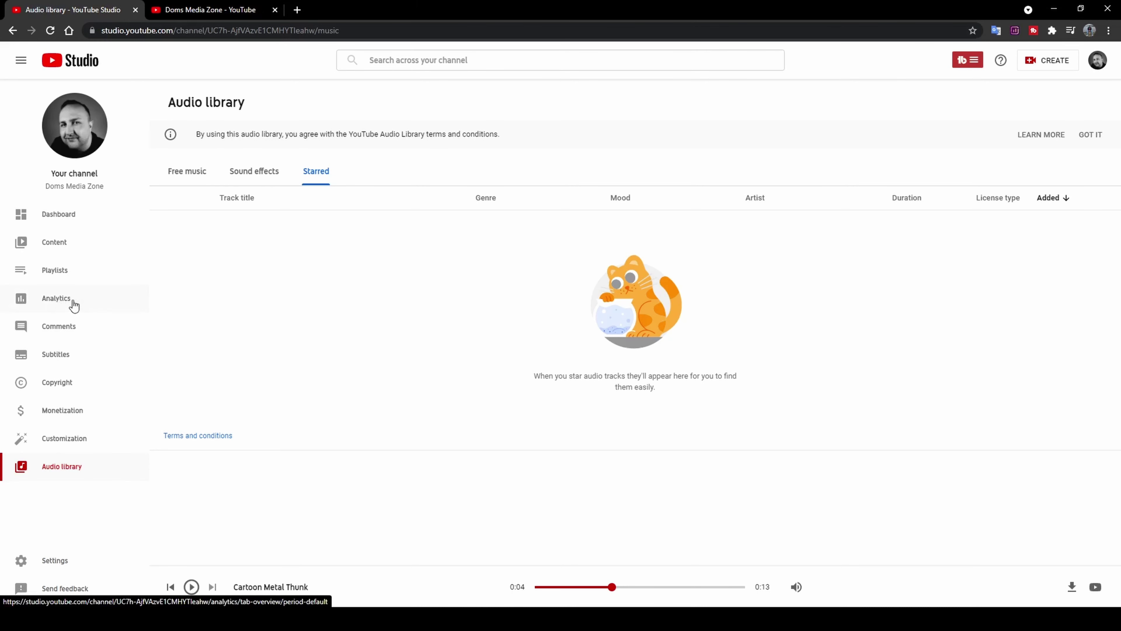
Open the channel analytics overview and inspect the 28-day views graph and its published-video markers.
left_click(60, 305)
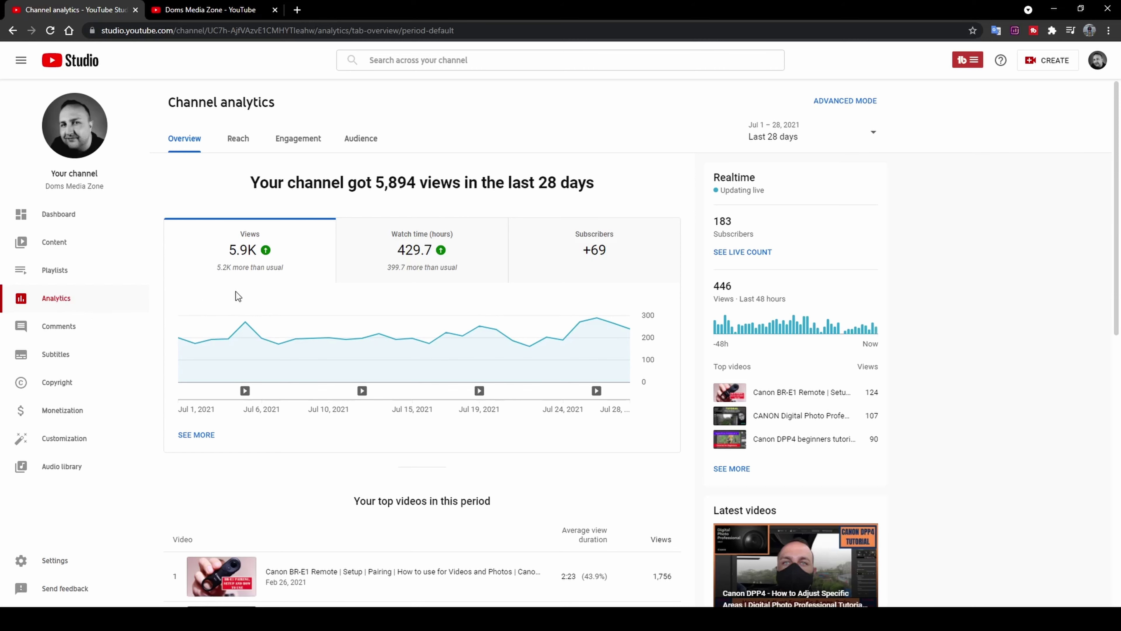
mouse_move(220, 274)
mouse_move(265, 321)
mouse_move(246, 393)
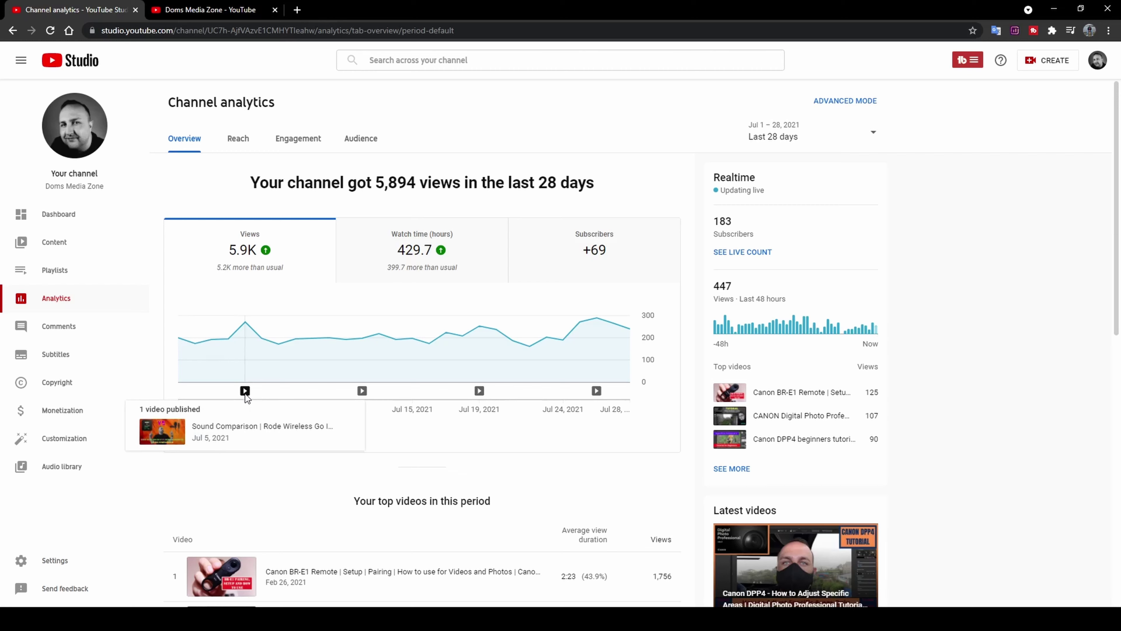
mouse_move(376, 388)
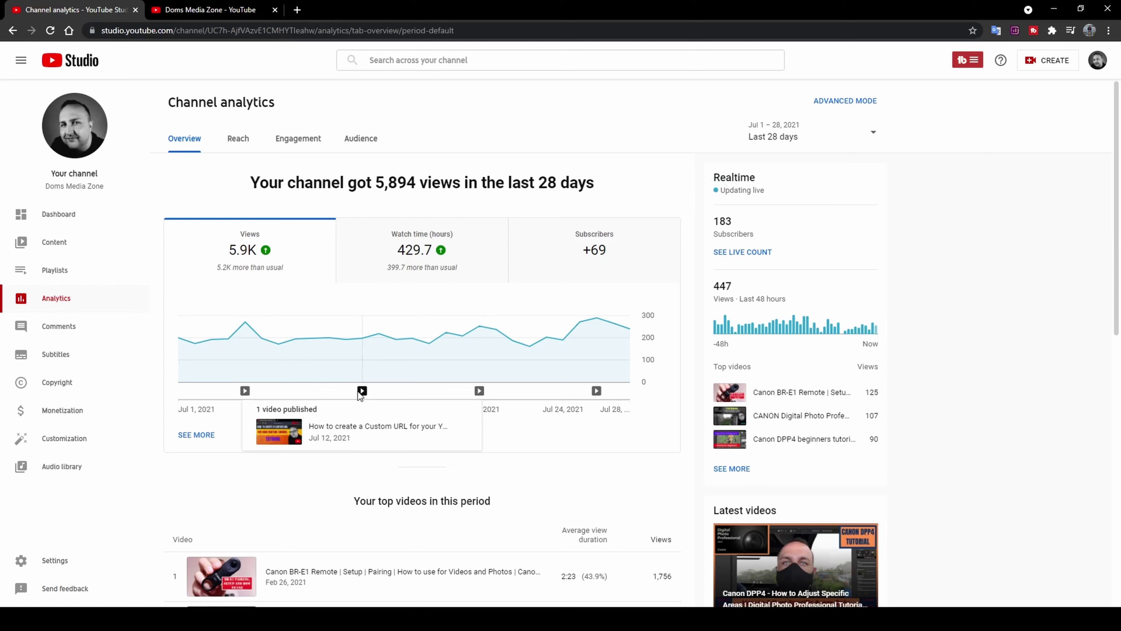
mouse_move(486, 395)
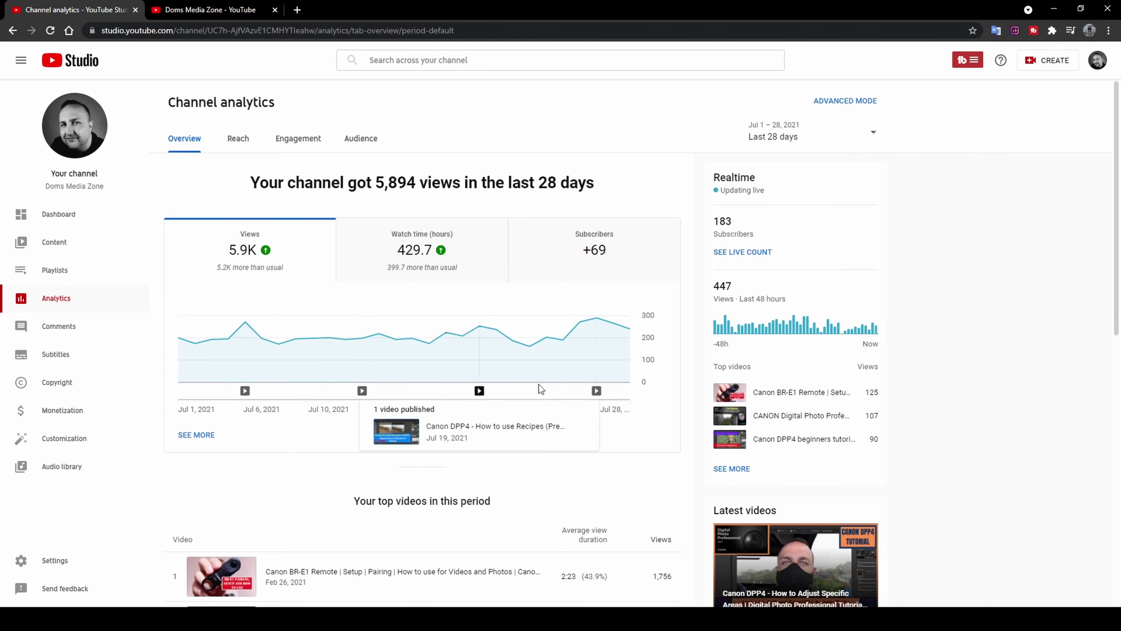
mouse_move(583, 392)
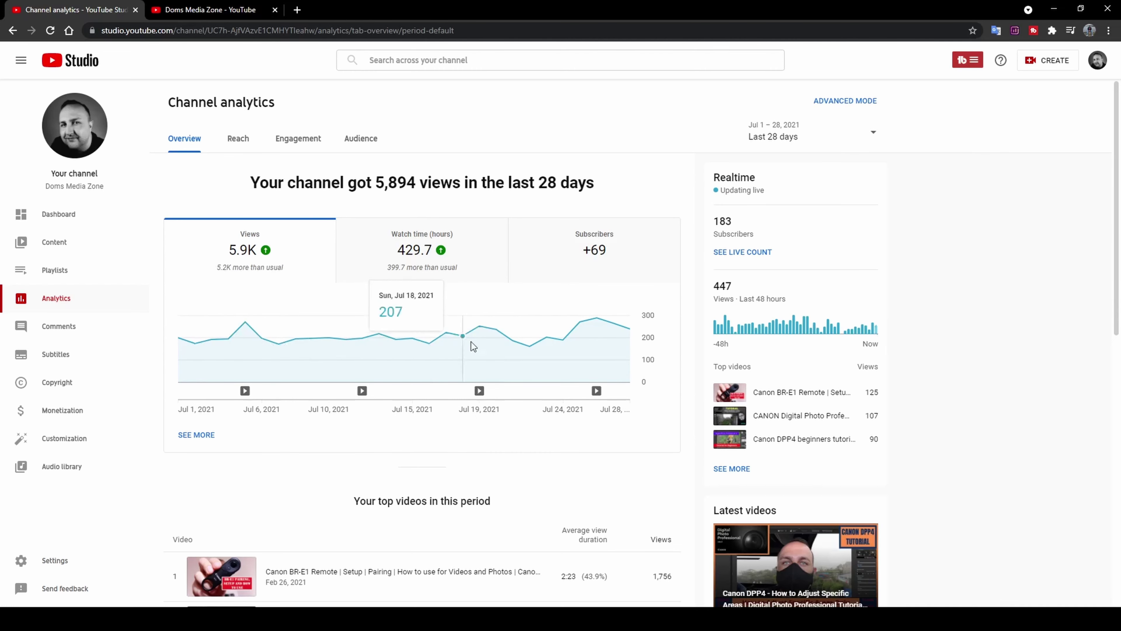
Set the analytics period to Lifetime and inspect the published-video markers along the views graph.
left_click(870, 138)
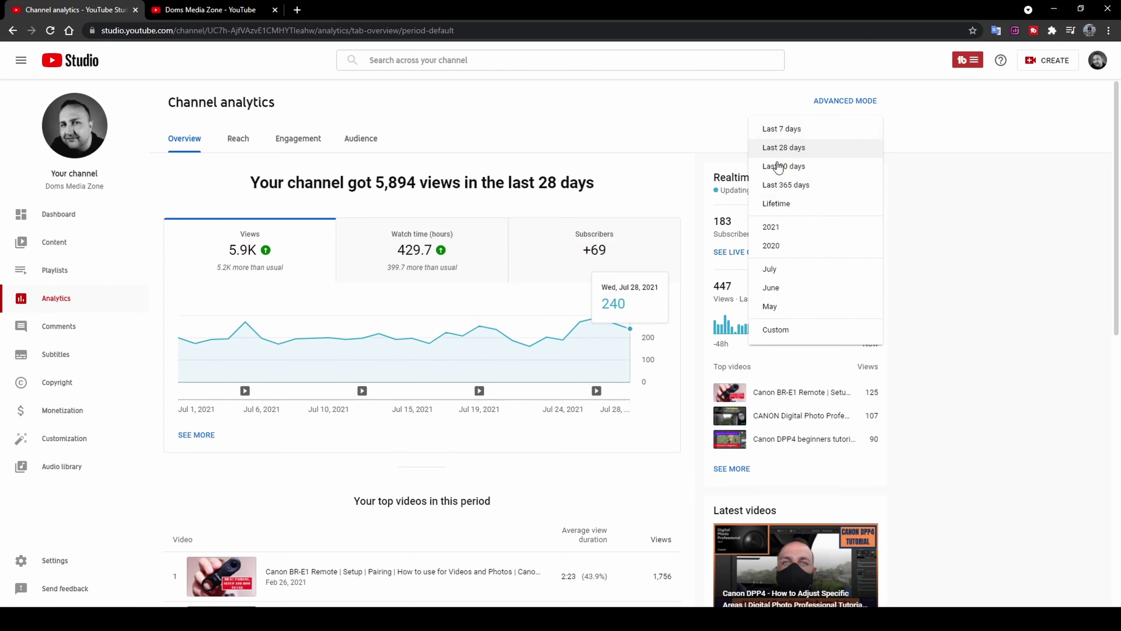
left_click(777, 203)
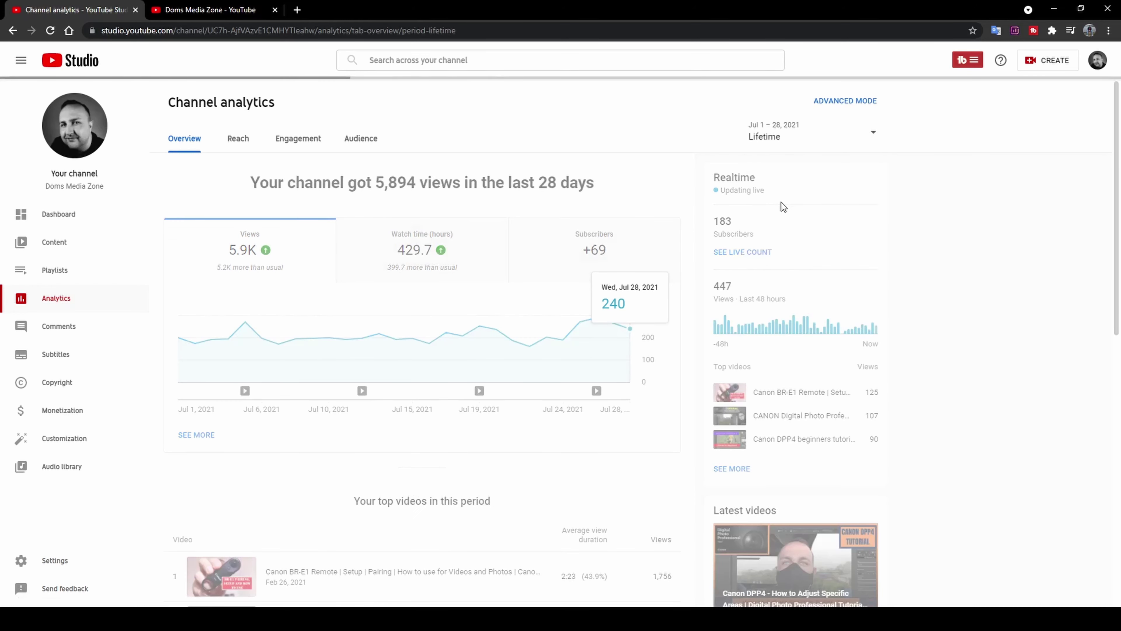
mouse_move(199, 394)
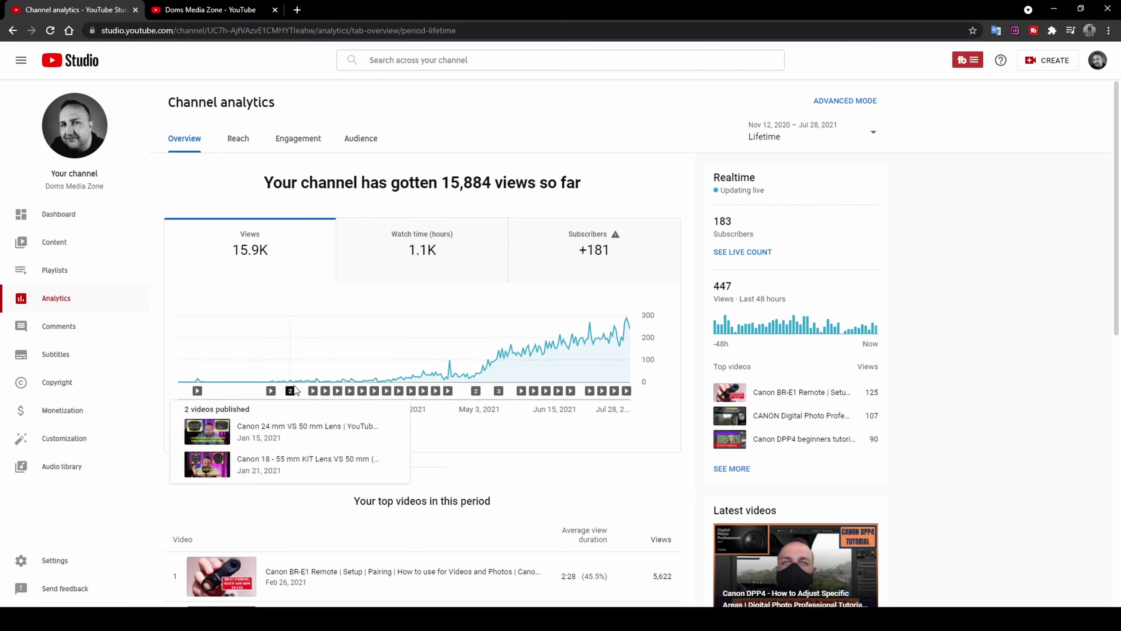
mouse_move(546, 394)
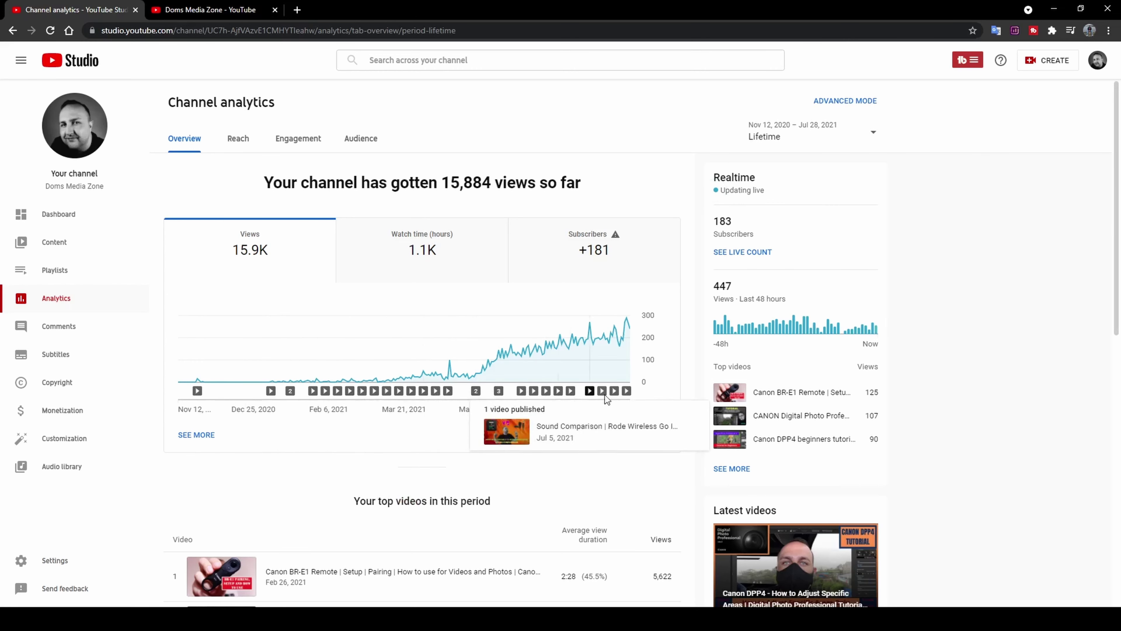
mouse_move(668, 401)
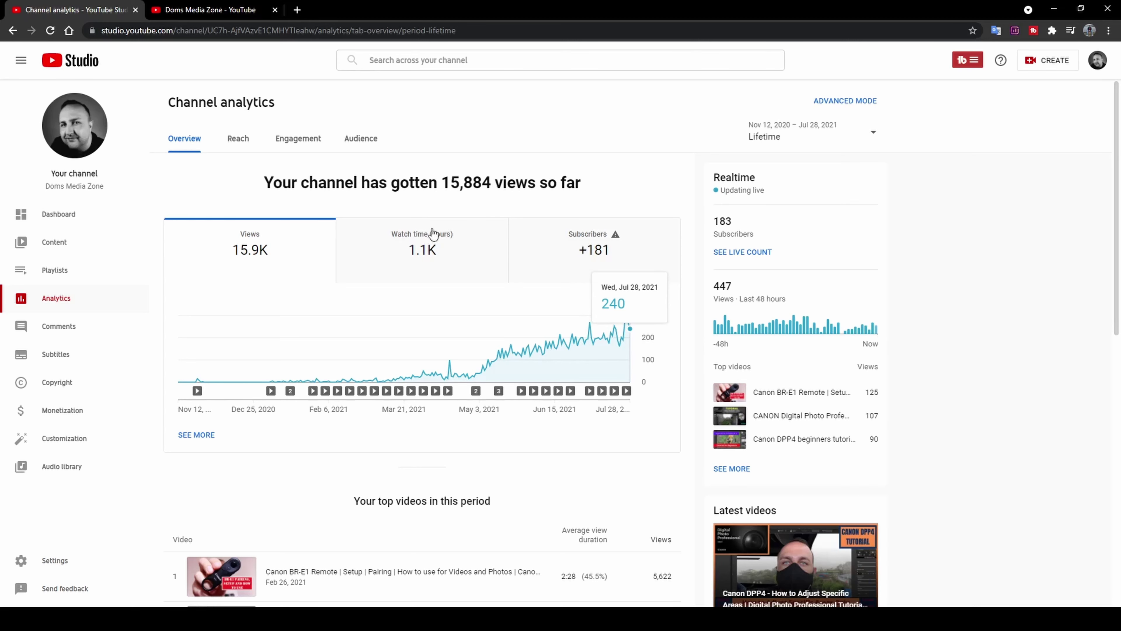
Review the list of top videos for the period, including average view duration and views, and return to the overview's start.
scroll(373, 378, "down", 5)
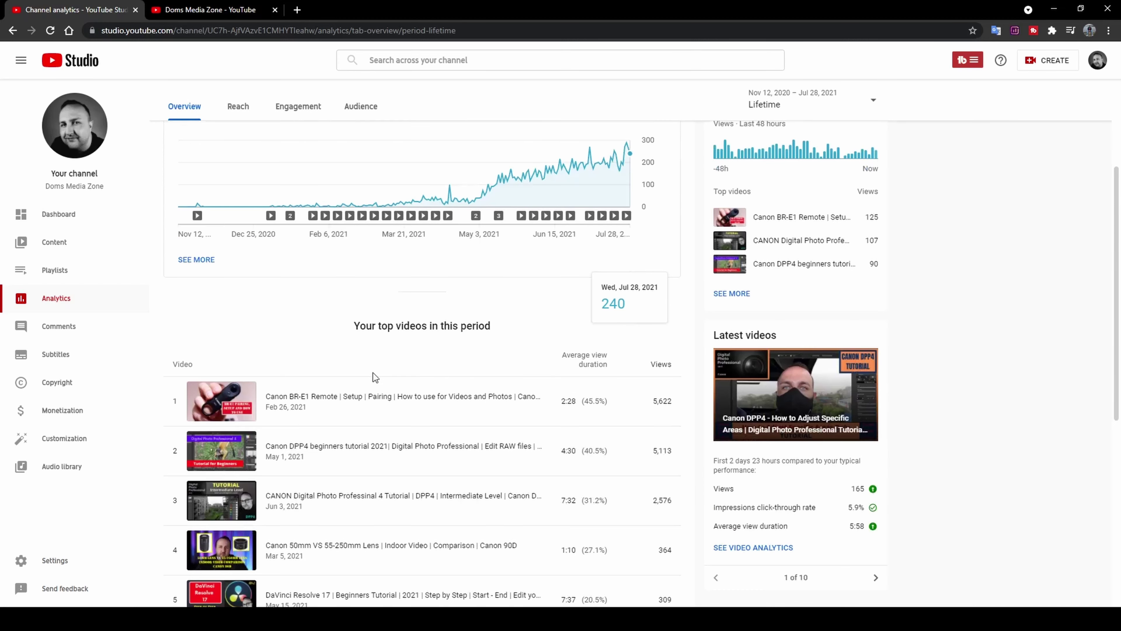
scroll(599, 304, "up", 4)
scroll(599, 304, "down", 4)
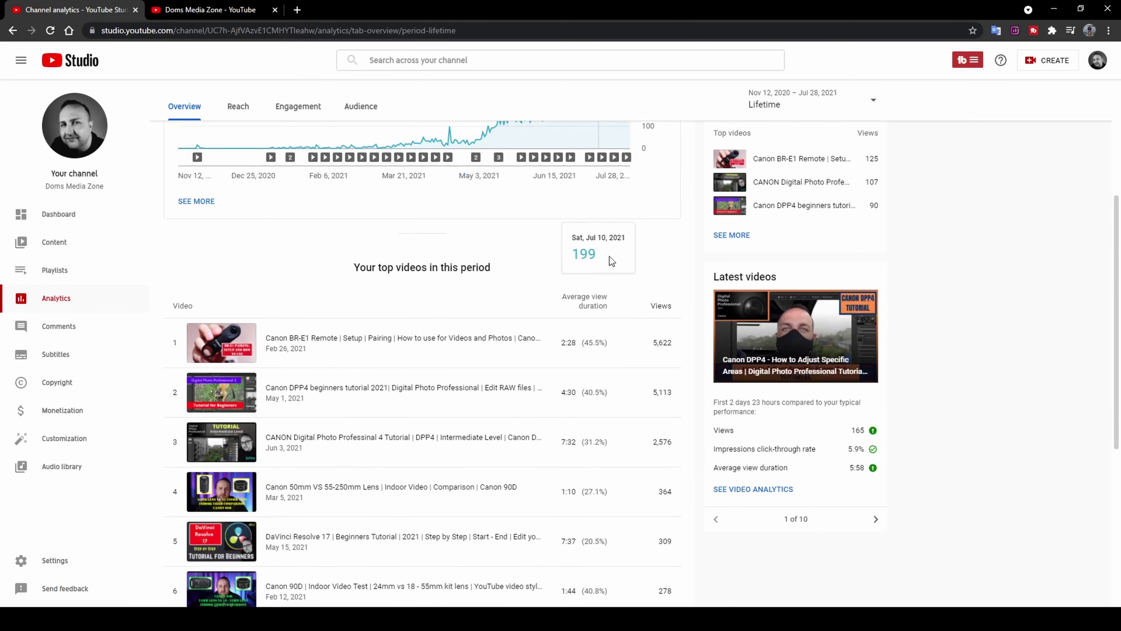
scroll(1020, 243, "down", 3)
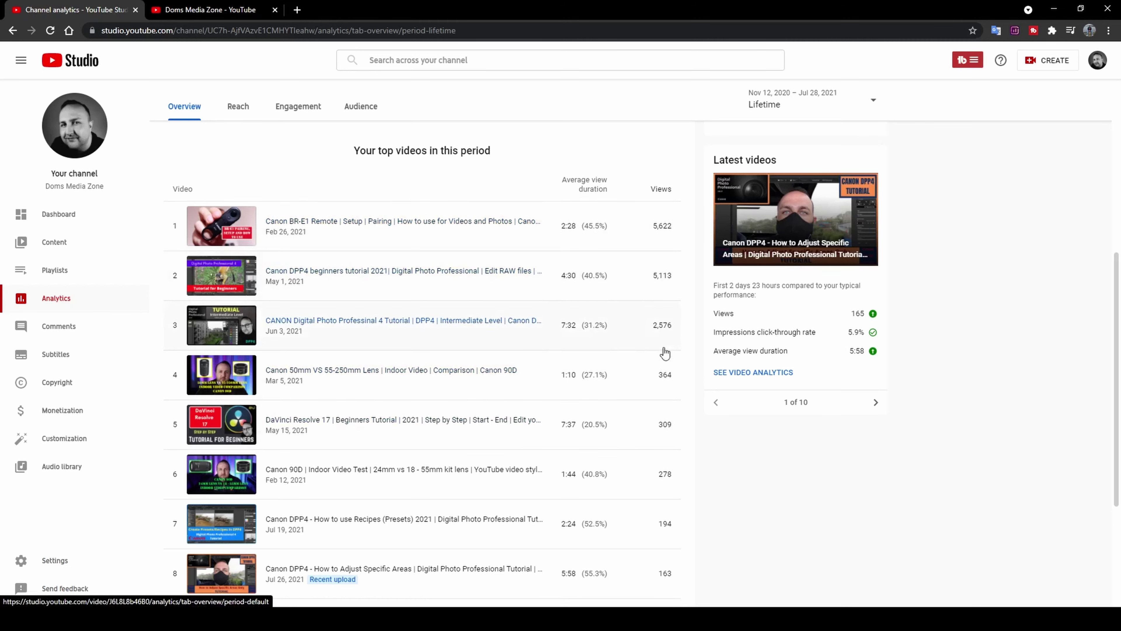
scroll(679, 303, "down", 4)
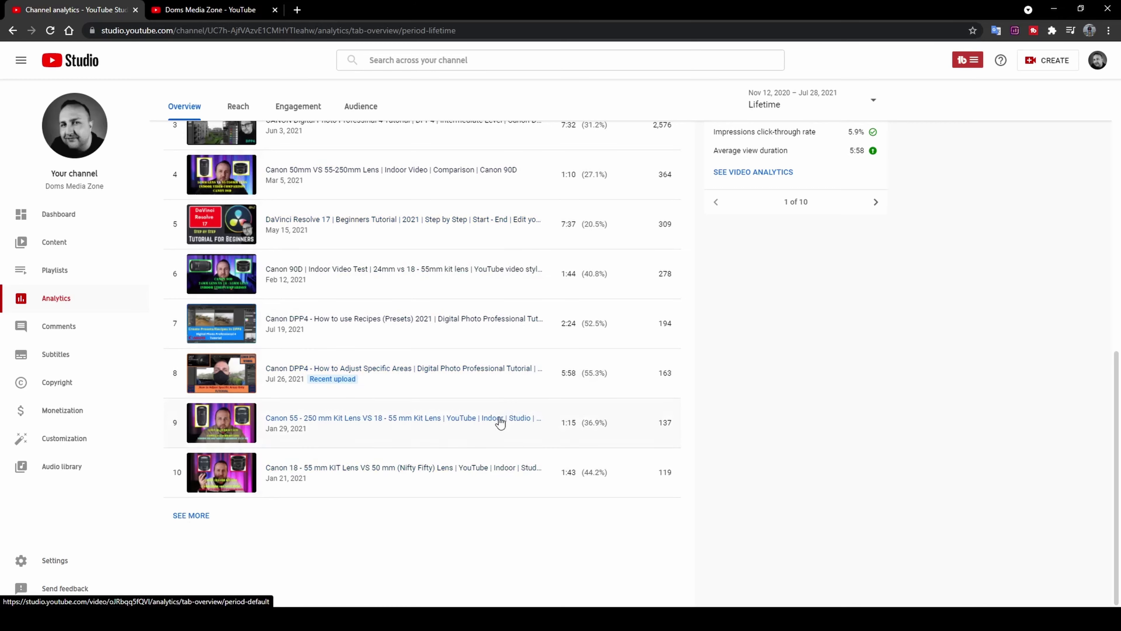
scroll(498, 422, "up", 10)
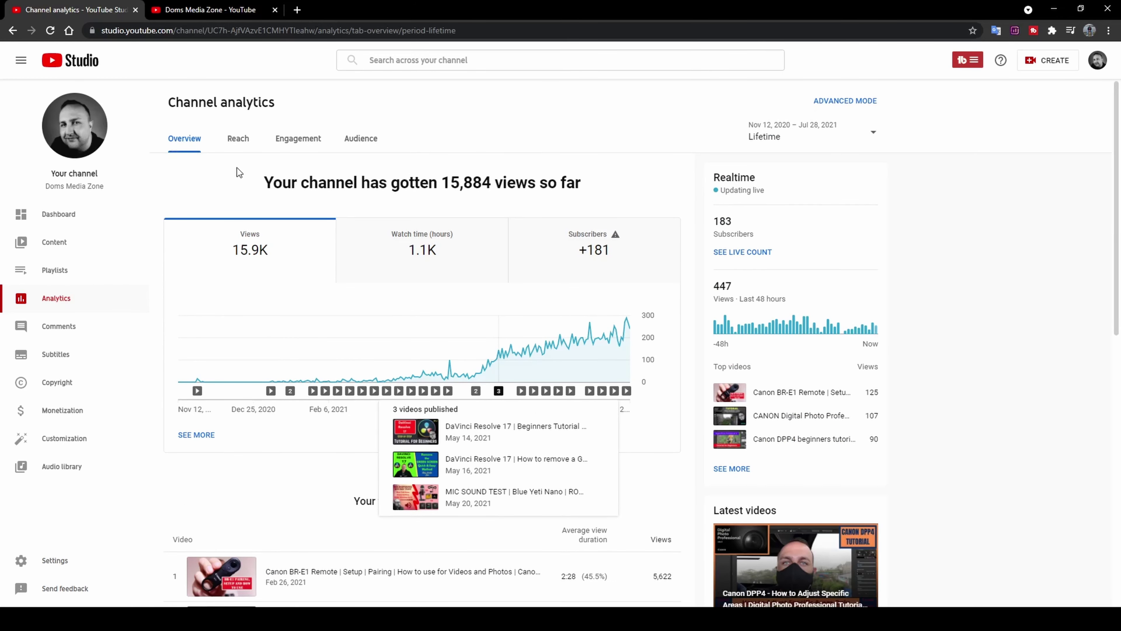
Open the detailed report behind the lifetime views graph, look over its per-video metrics and close it.
scroll(349, 155, "down", 4)
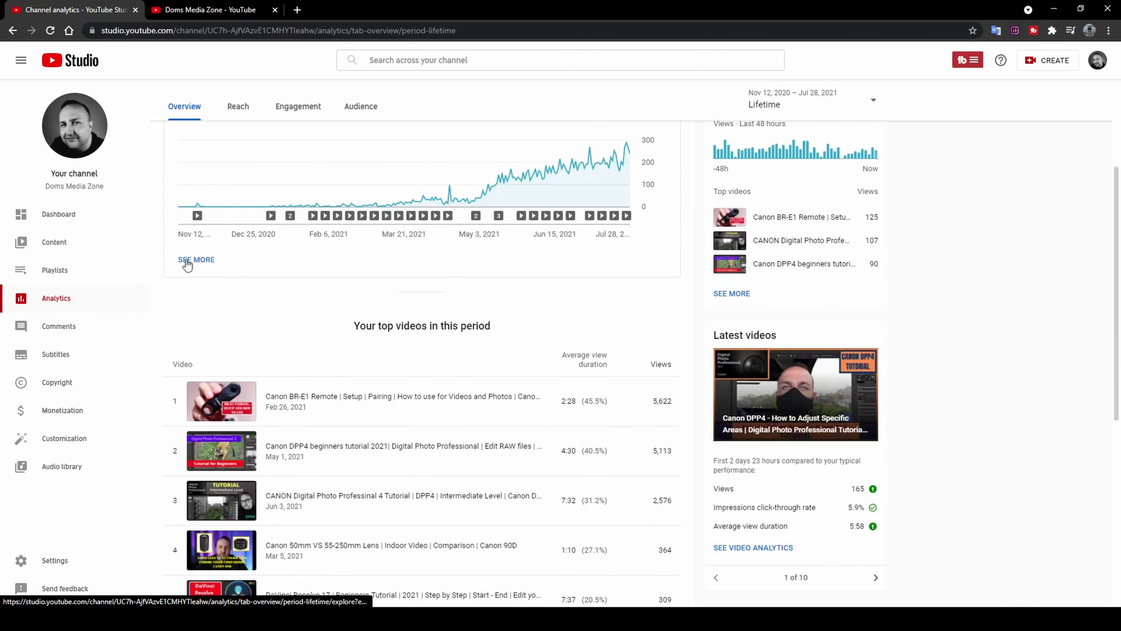
left_click(197, 259)
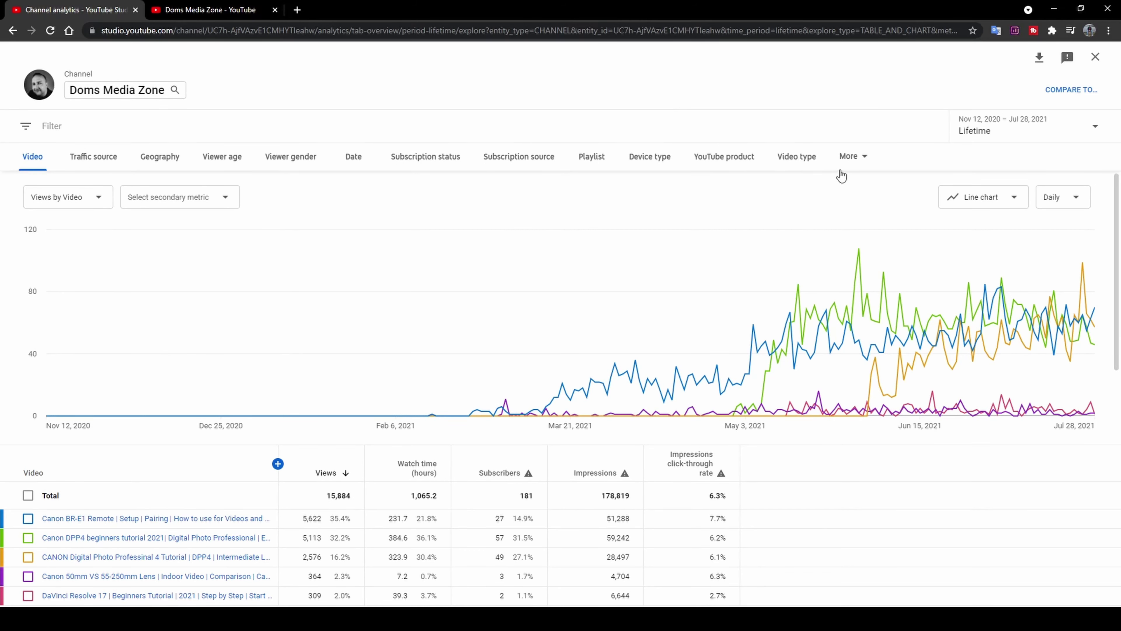
left_click(1095, 57)
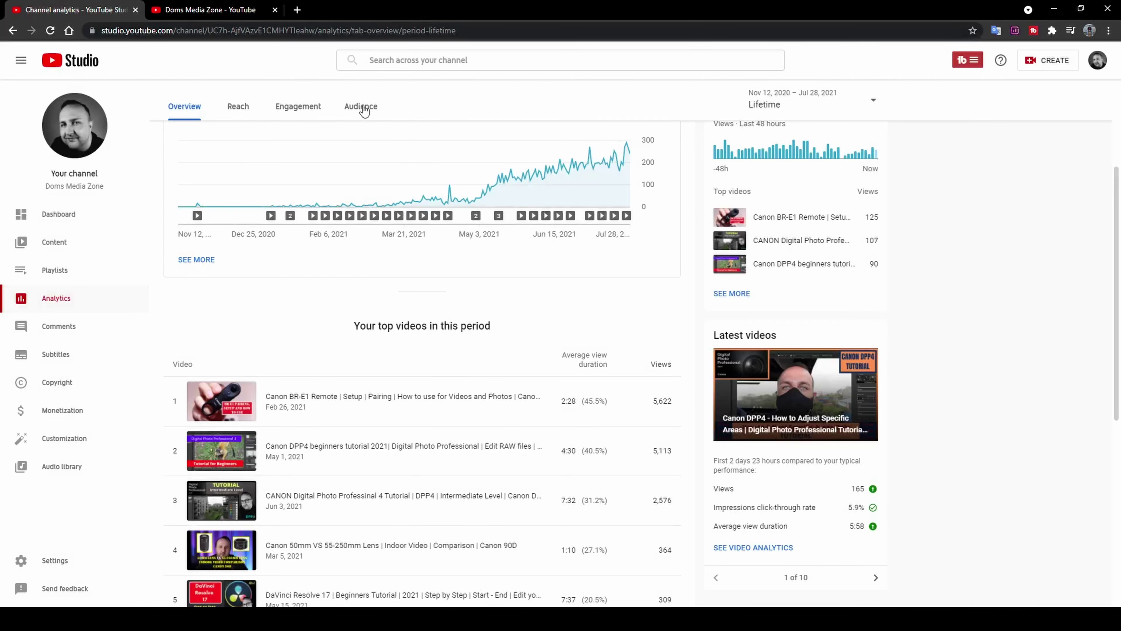
Show the channel's Reach analytics and examine the impressions, click-through rate and views figures and the impressions graph.
left_click(241, 108)
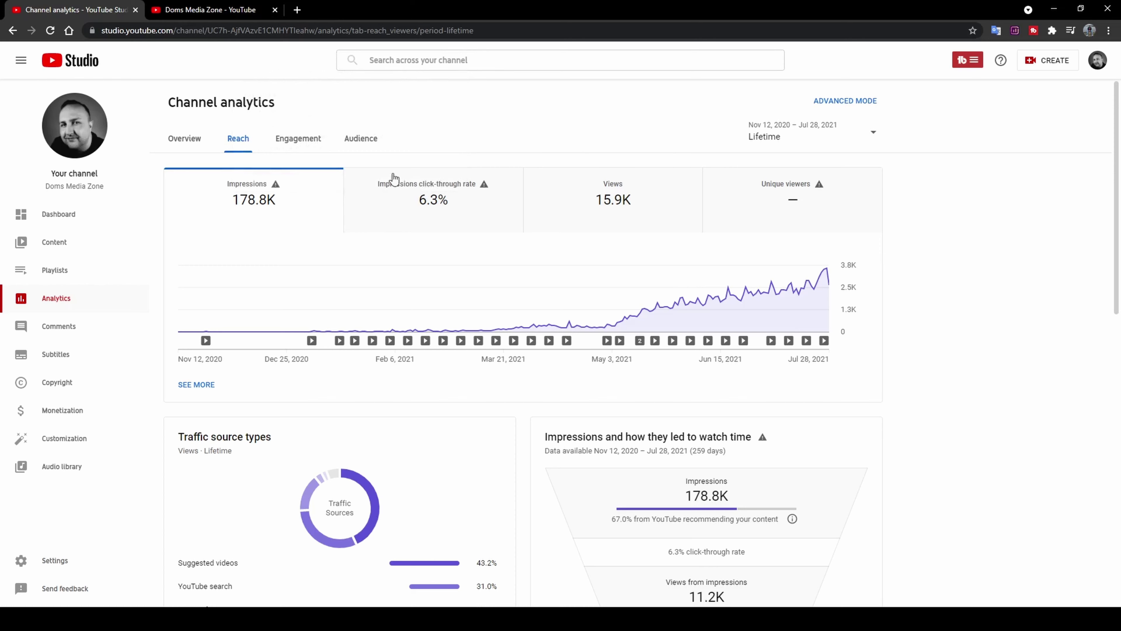
mouse_move(430, 207)
mouse_move(618, 213)
mouse_move(675, 338)
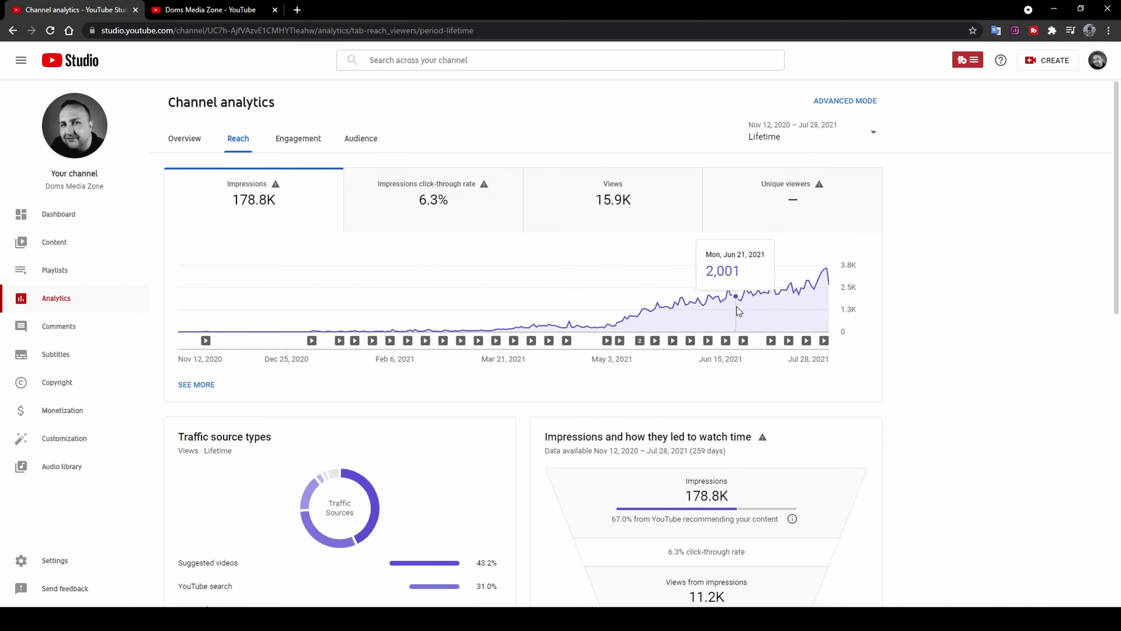
Examine the traffic source types, the impressions-to-watch-time funnel, and the external, playlist, suggested video and YouTube search sources.
scroll(397, 407, "down", 5)
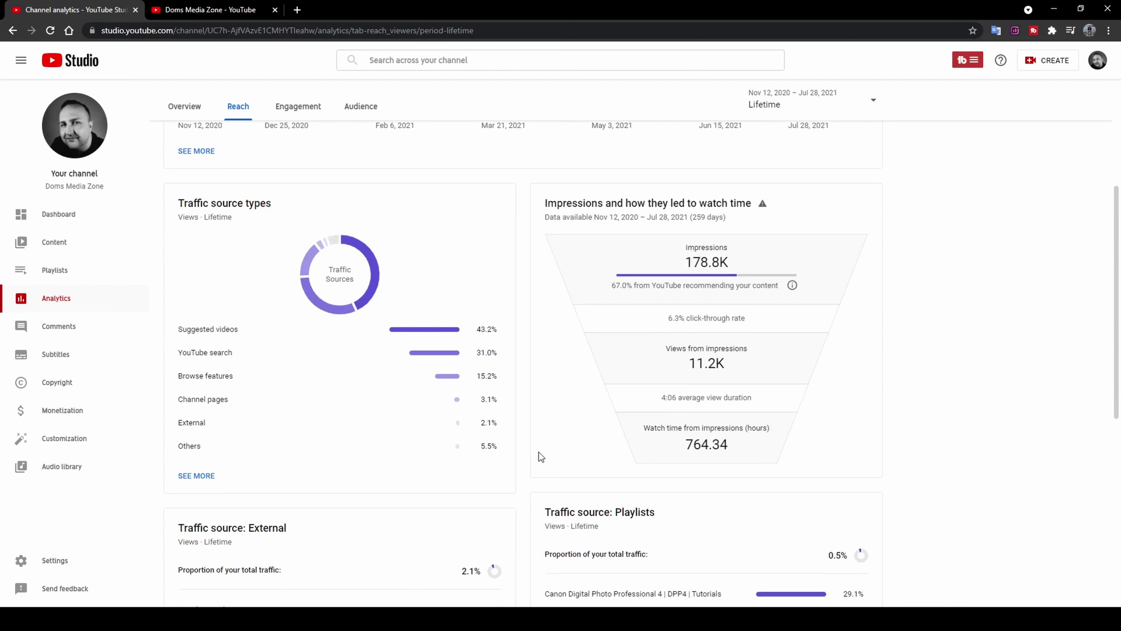
mouse_move(202, 336)
scroll(848, 366, "down", 1)
mouse_move(645, 374)
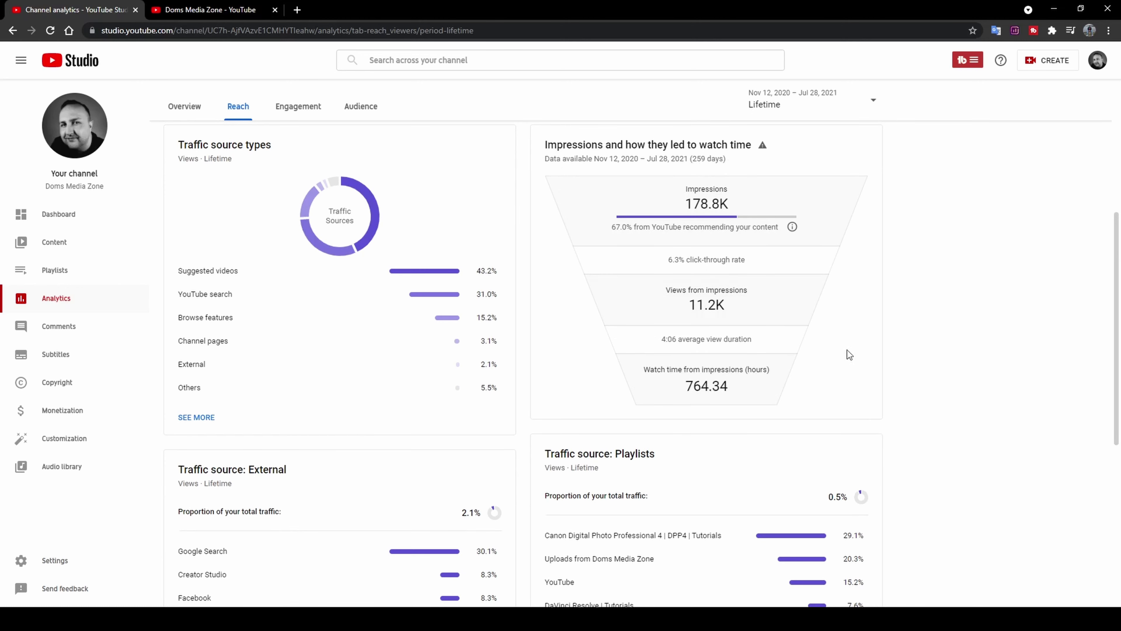
scroll(957, 278, "down", 6)
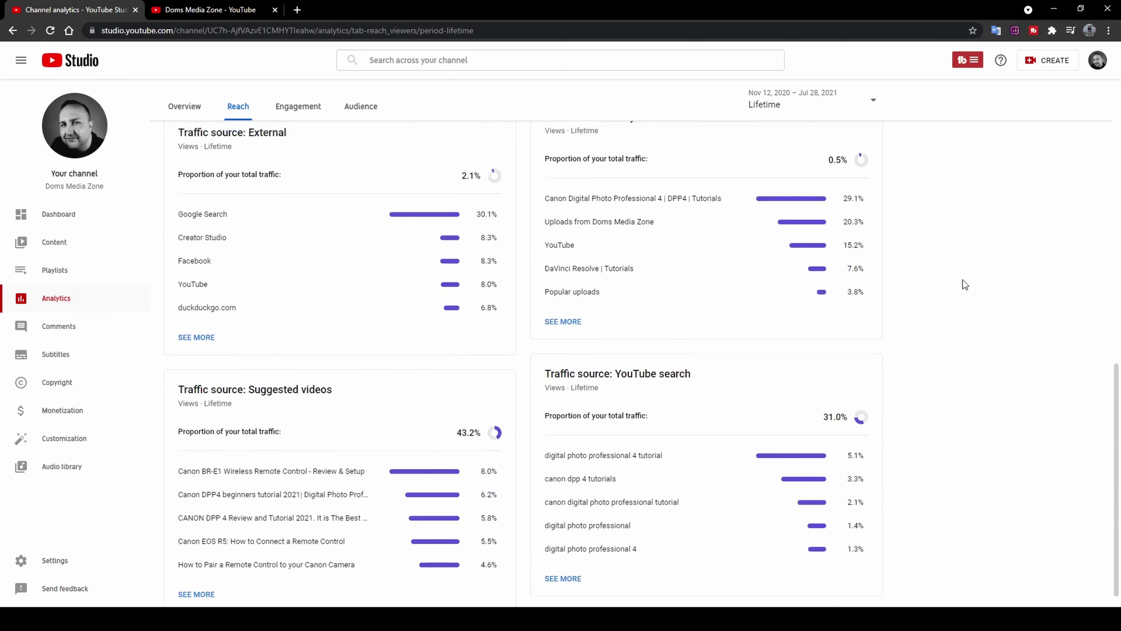
Compare the Reach traffic source cards for external sites, playlists, suggested videos and YouTube search, and return to the page's start.
scroll(963, 280, "up", 1)
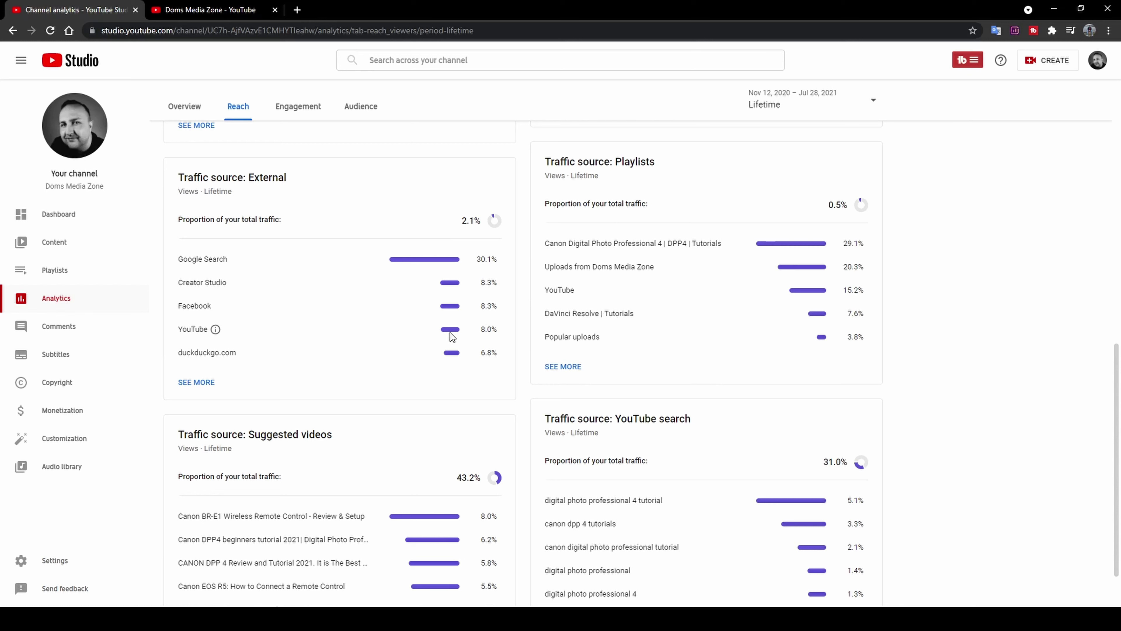
mouse_move(627, 164)
scroll(954, 305, "down", 1)
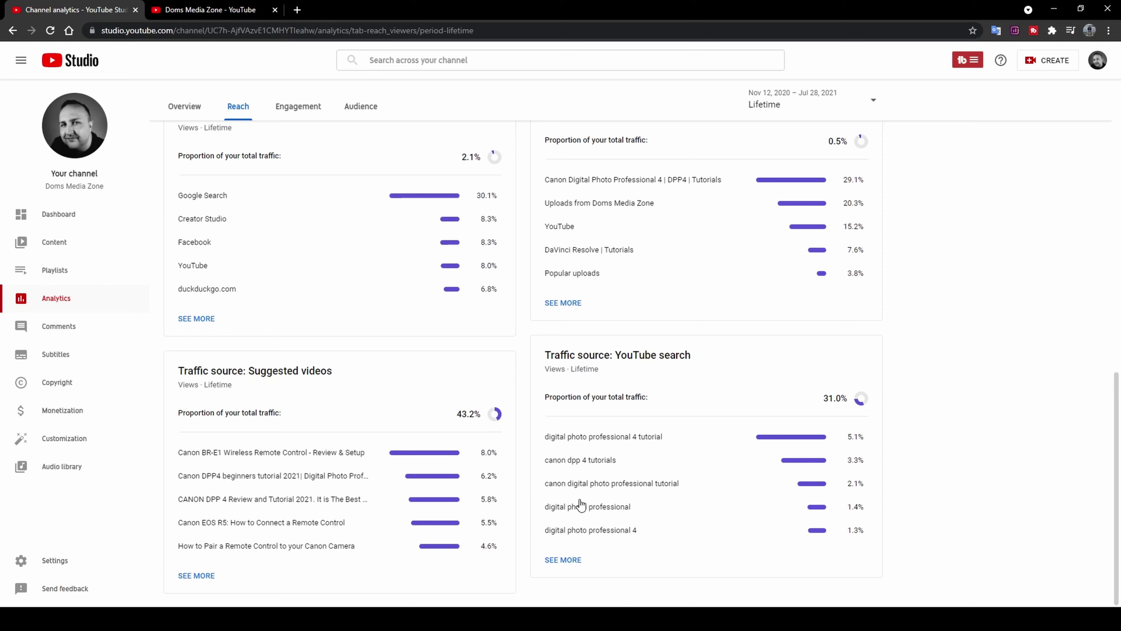
mouse_move(220, 362)
scroll(310, 428, "up", 15)
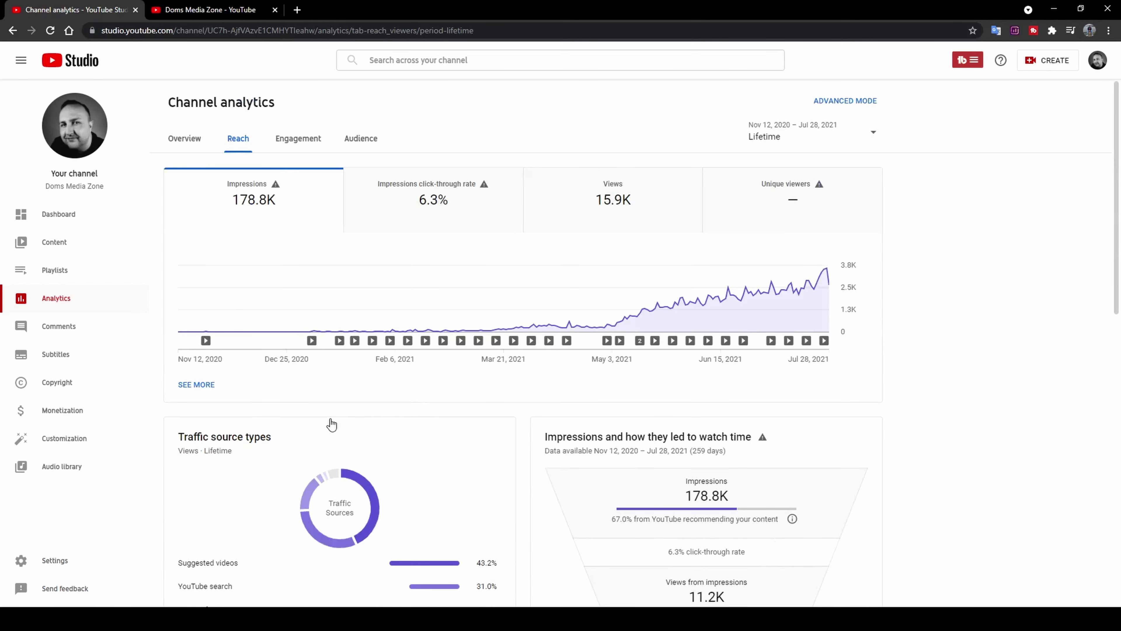
Show the channel's Engagement analytics and compare the average view duration graph with the watch time graph.
left_click(300, 143)
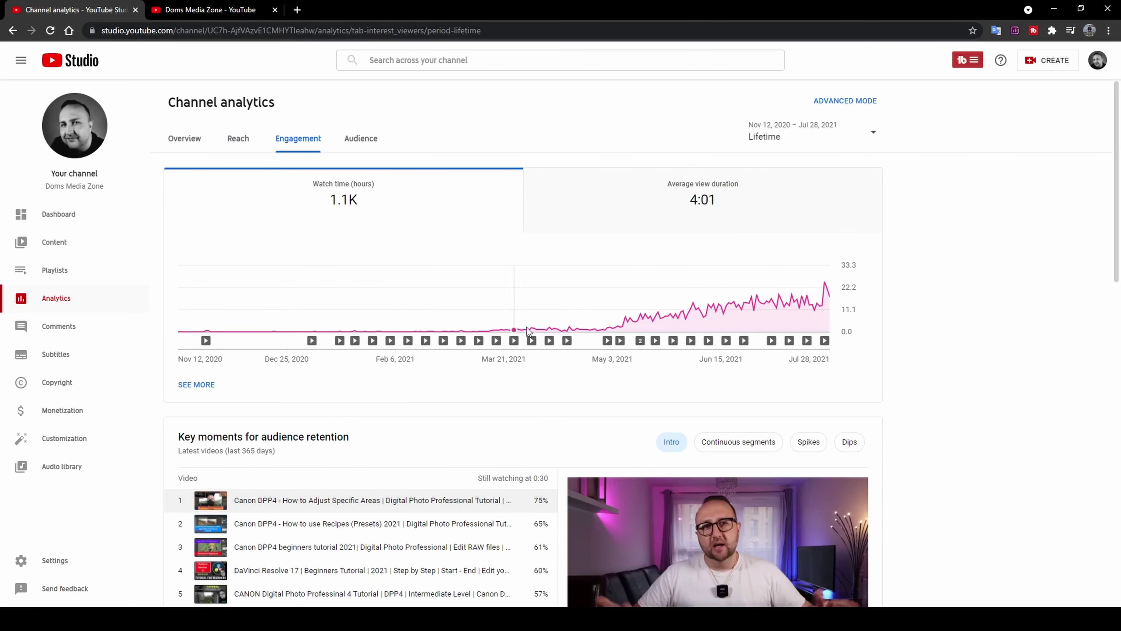
mouse_move(676, 321)
left_click(641, 209)
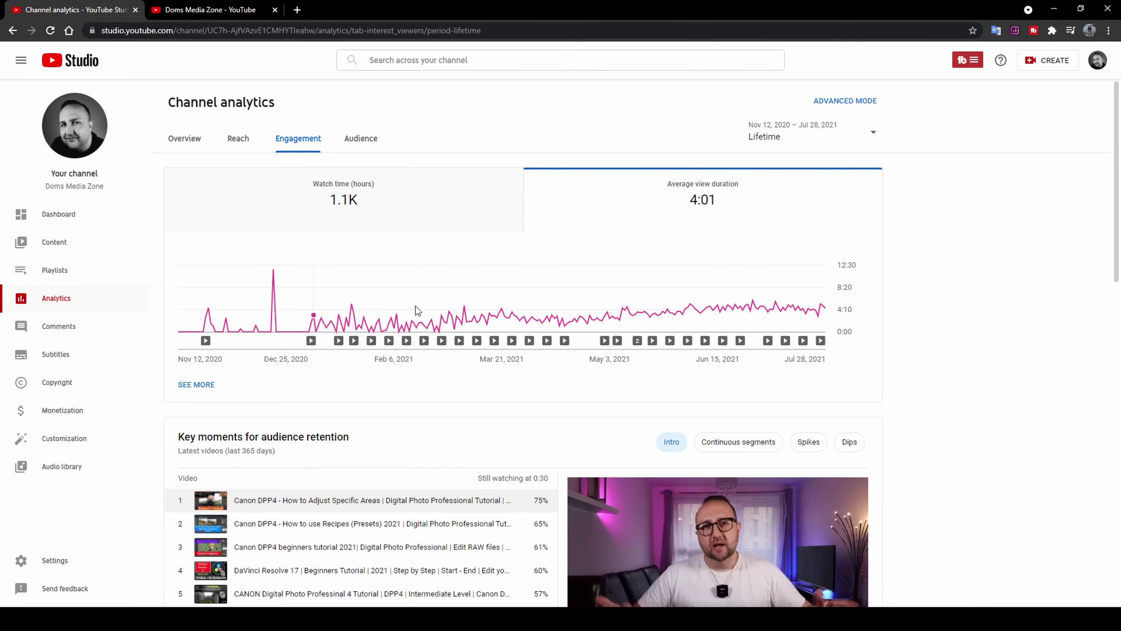
left_click(507, 206)
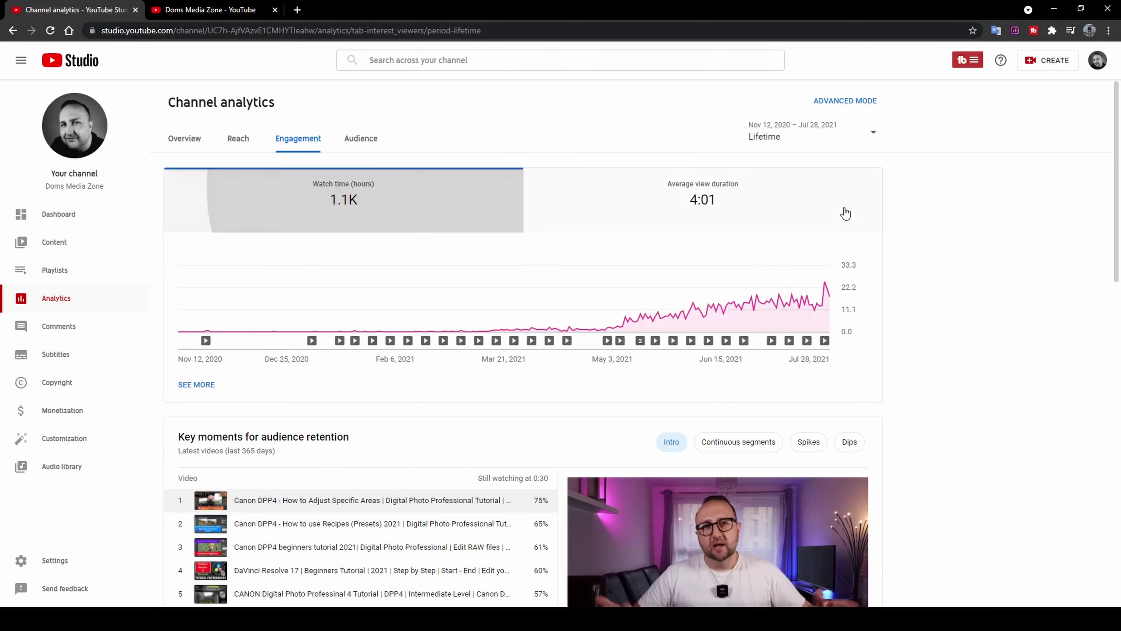
Examine the key moments for audience retention, including the intro figure and retention curve of the first video.
scroll(1044, 225, "down", 3)
scroll(1015, 223, "down", 2)
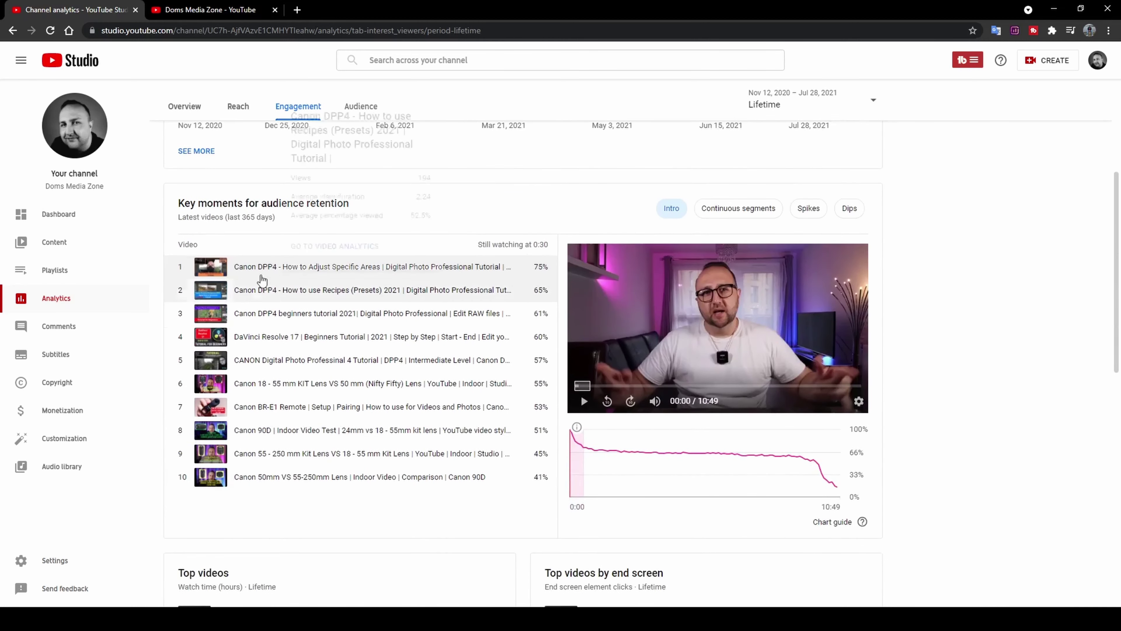
mouse_move(237, 210)
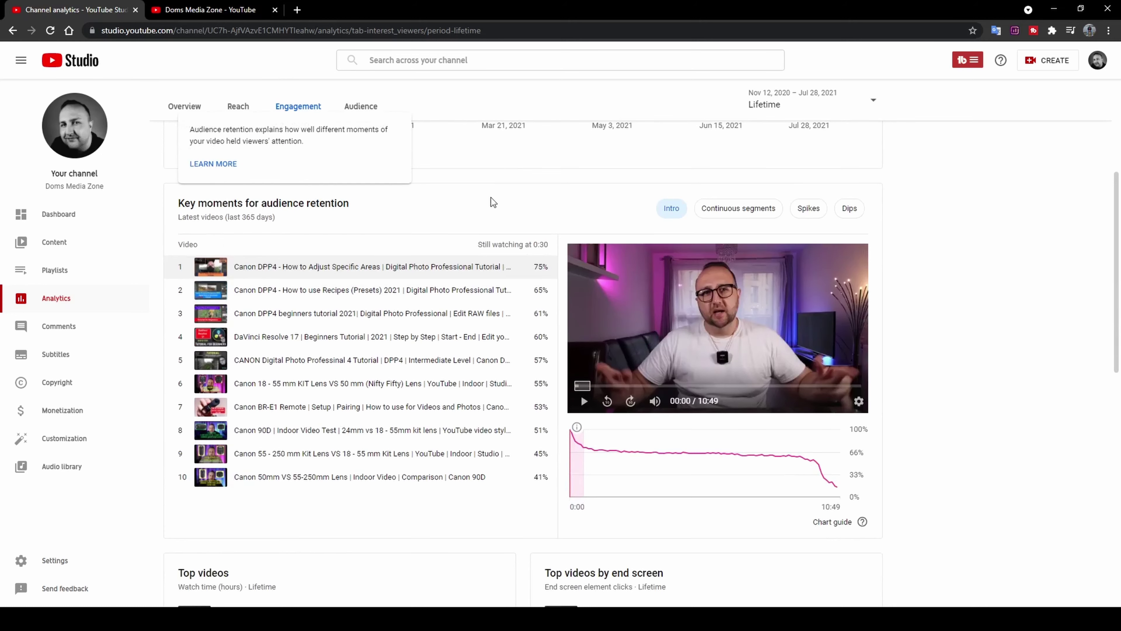
scroll(1028, 230, "down", 1)
mouse_move(194, 218)
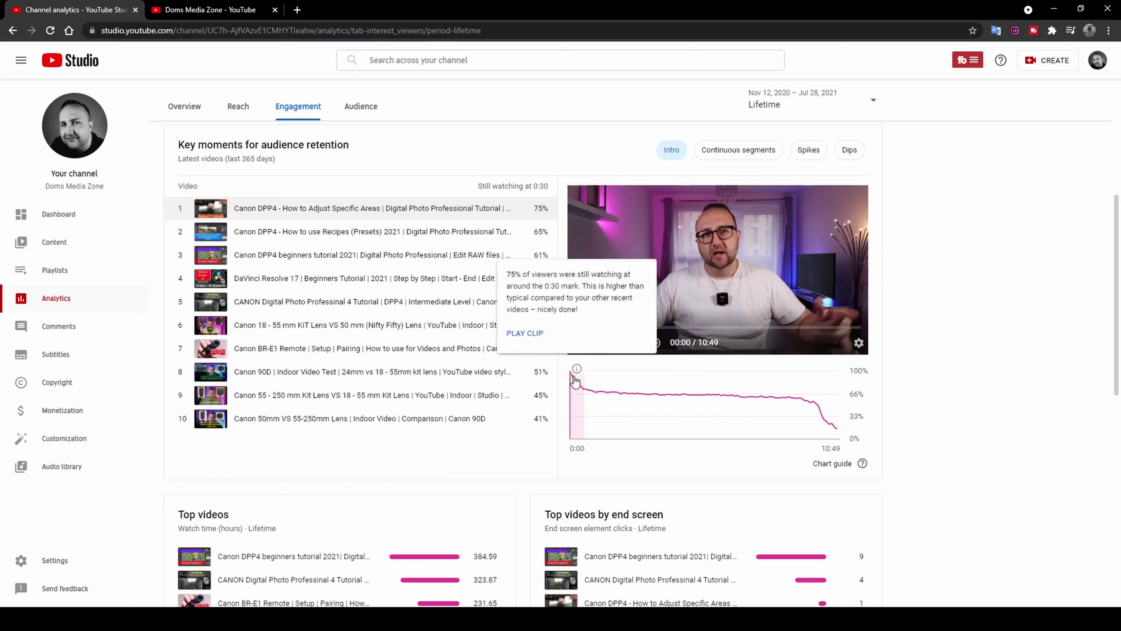
mouse_move(574, 377)
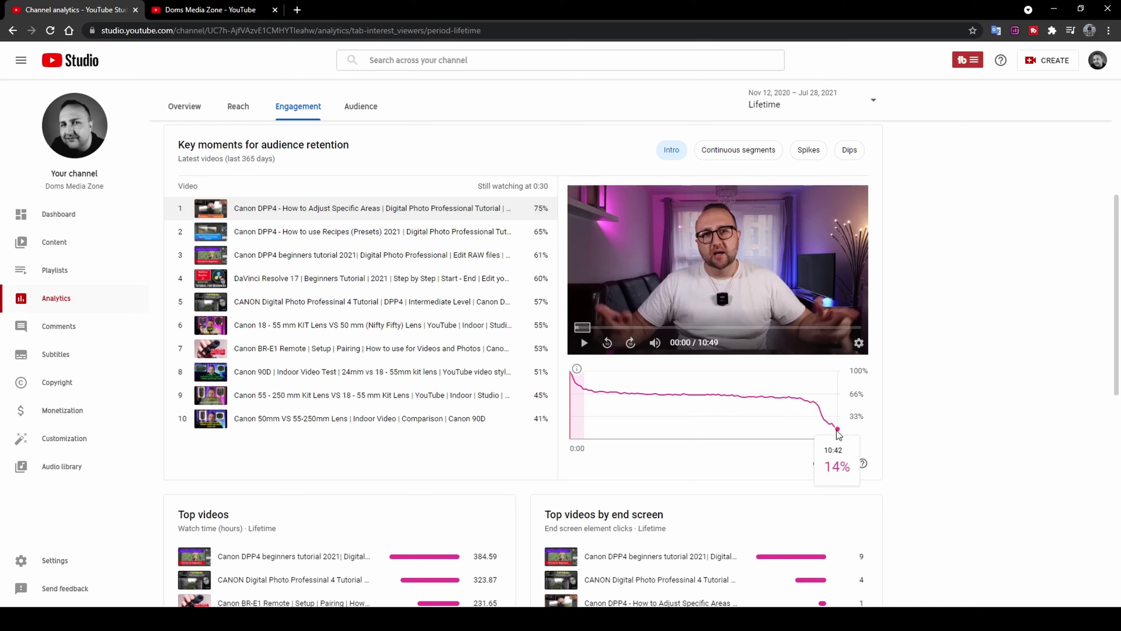
Review the Engagement cards for top videos, playlists, cards, videos by end screen and end screen element types.
scroll(986, 350, "down", 6)
scroll(983, 356, "down", 2)
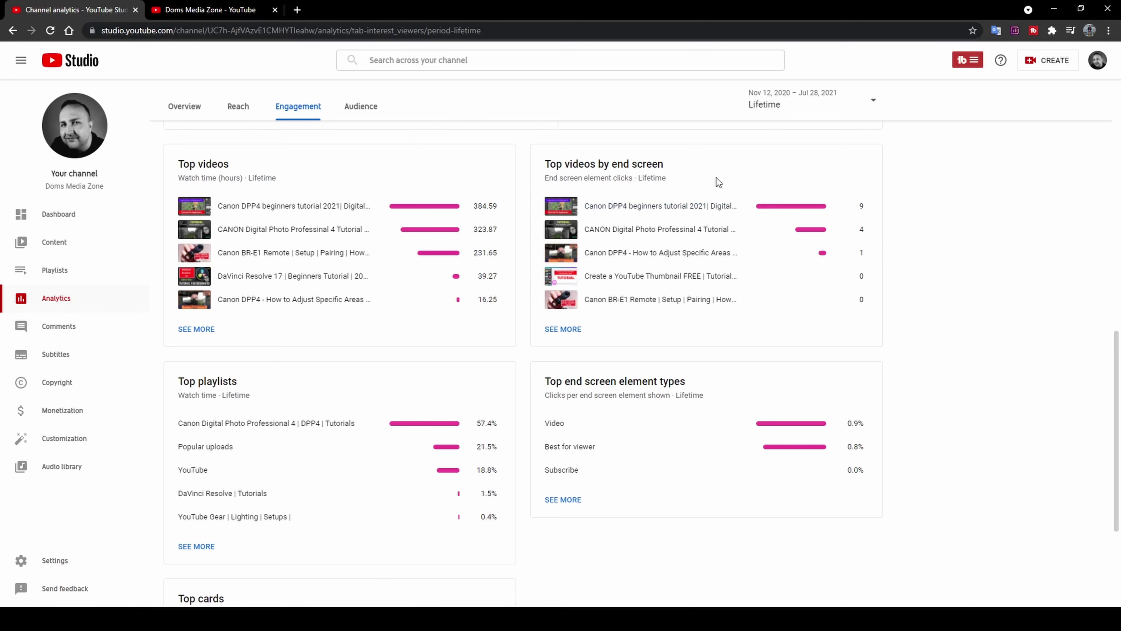
scroll(704, 383, "down", 4)
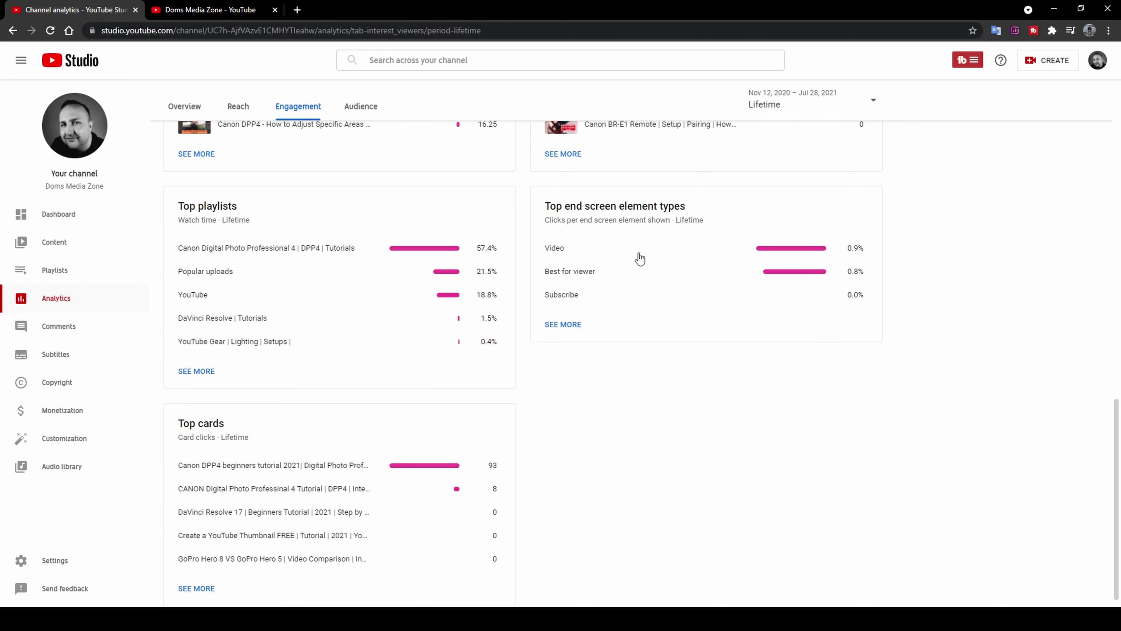
mouse_move(662, 210)
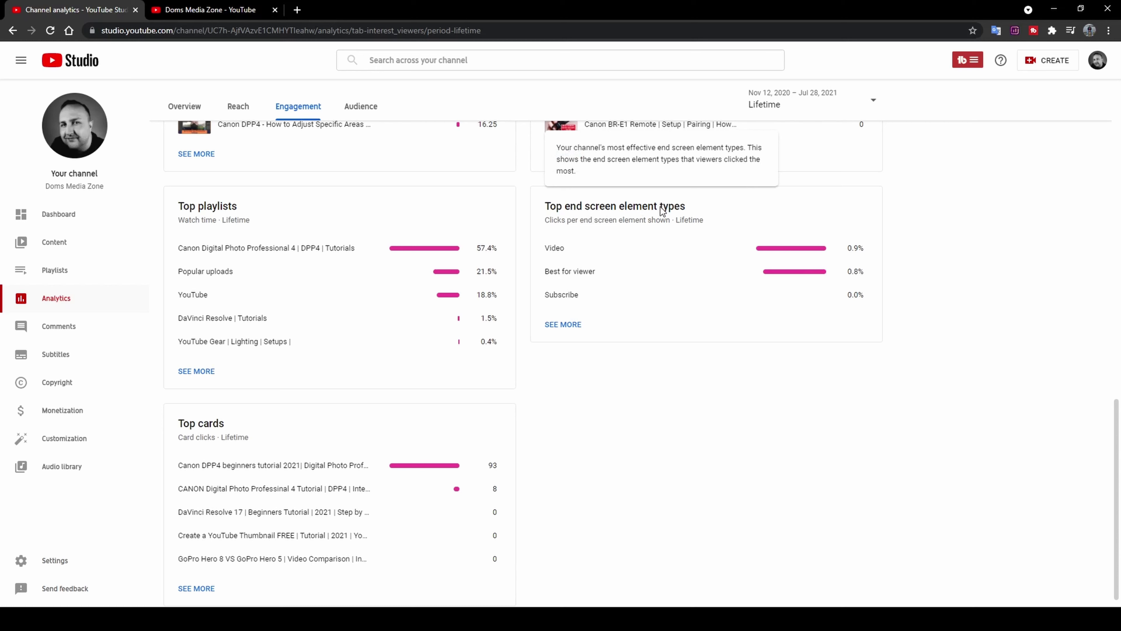
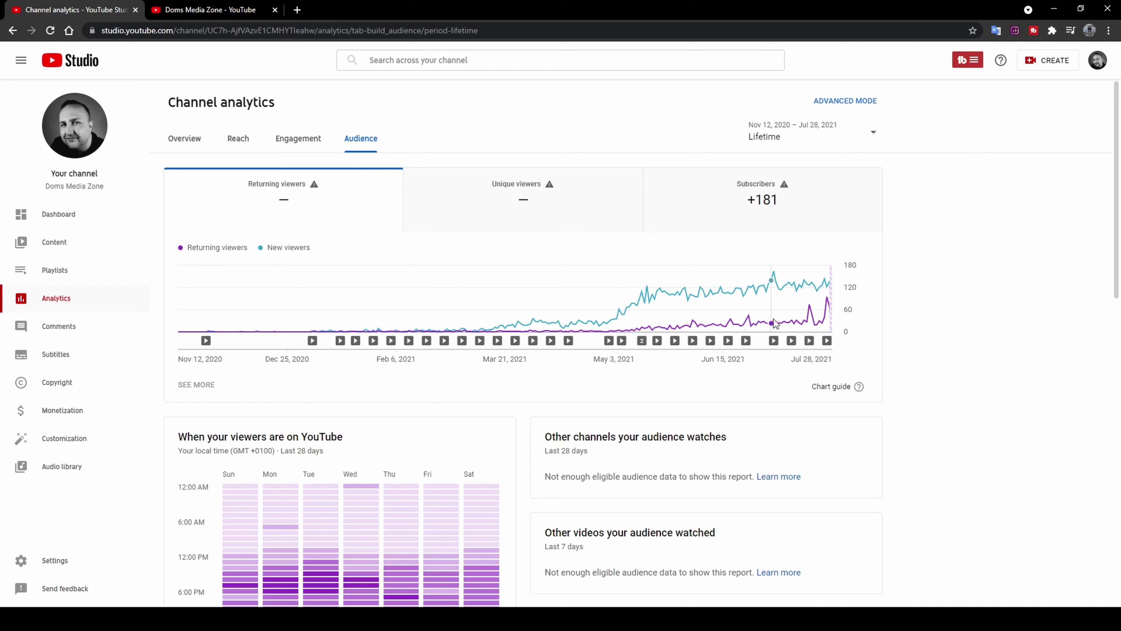
Examine the Audience graph of returning and new viewers and the chart of when viewers are on YouTube.
mouse_move(827, 305)
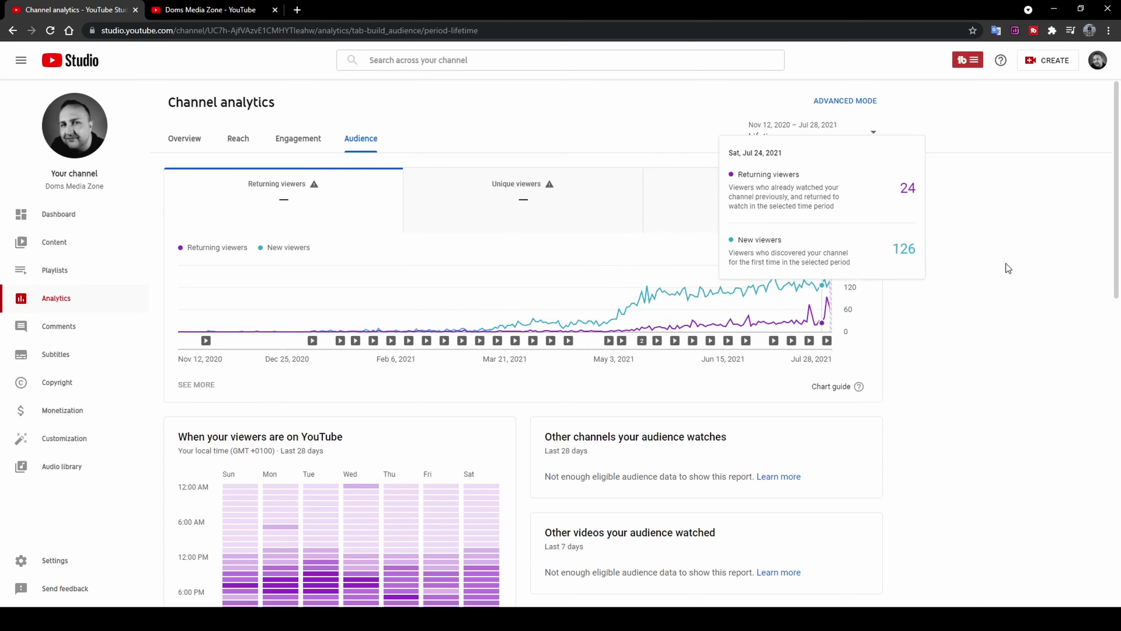
scroll(1116, 362, "down", 3)
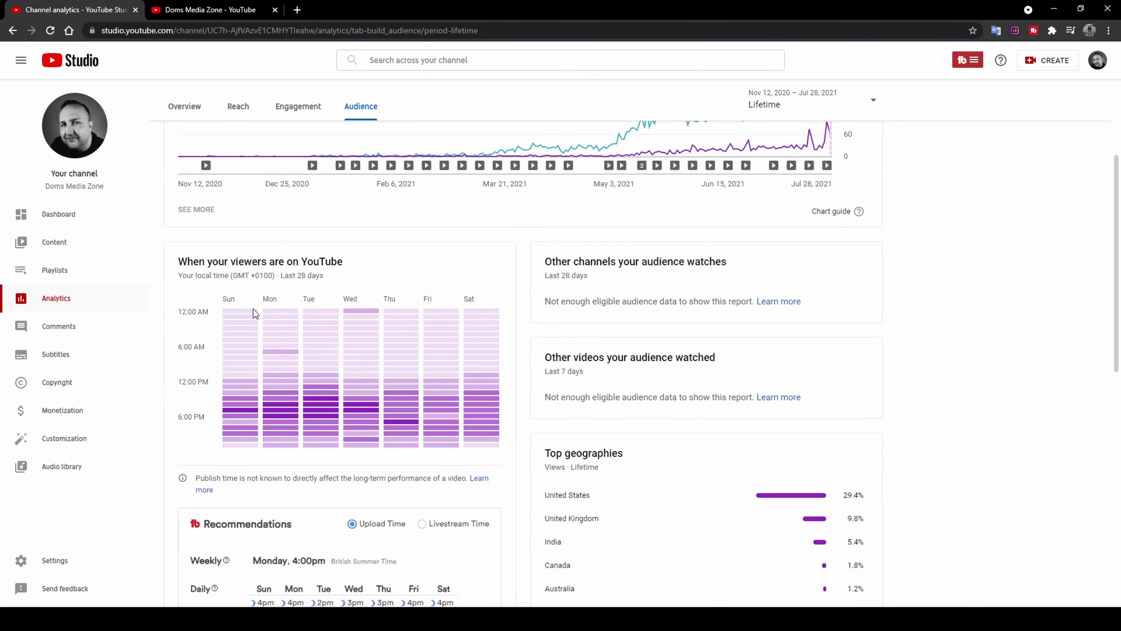
mouse_move(213, 271)
mouse_move(278, 392)
scroll(409, 281, "down", 3)
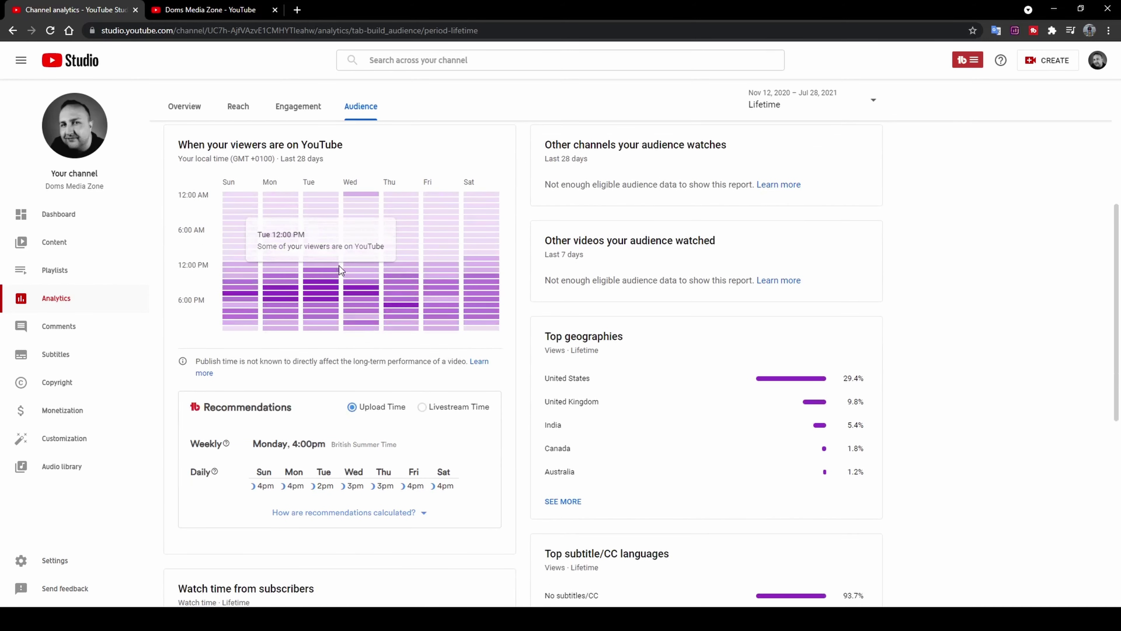
mouse_move(468, 260)
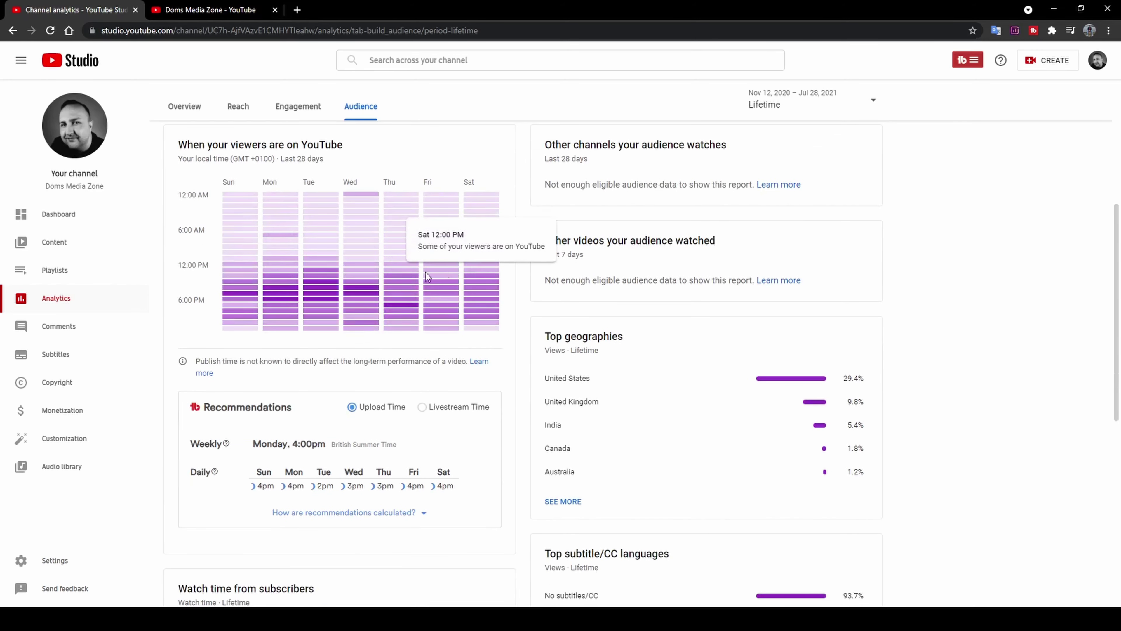
scroll(327, 268, "down", 1)
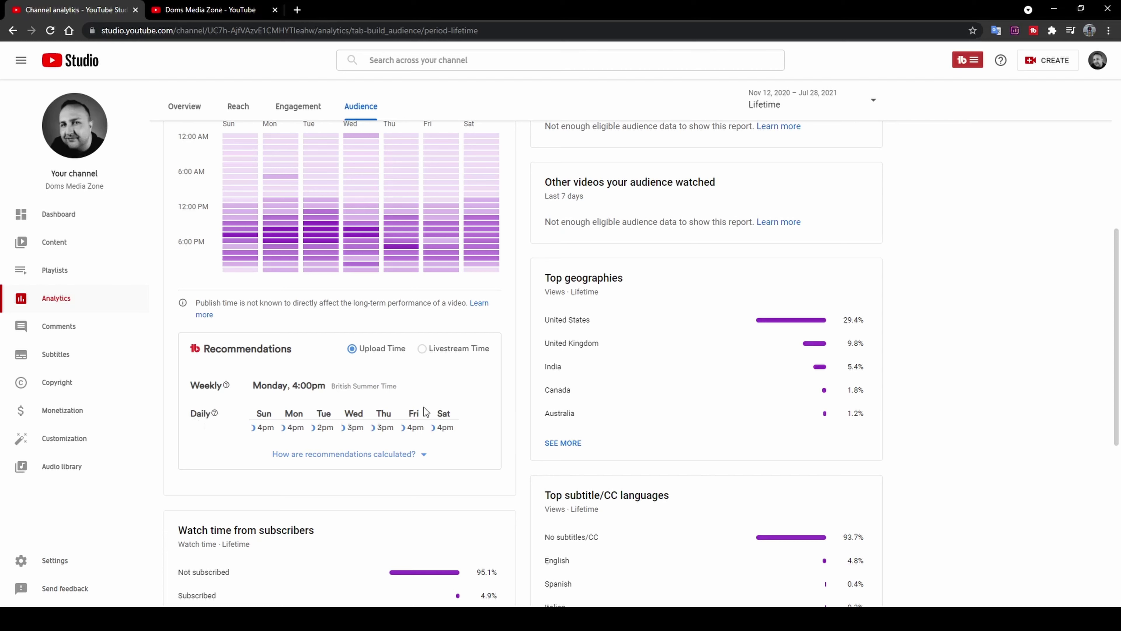
Review the Audience cards for subscriber watch time, age and gender, geographies and subtitle languages, and return to the page's start.
scroll(427, 413, "down", 1)
scroll(397, 413, "down", 5)
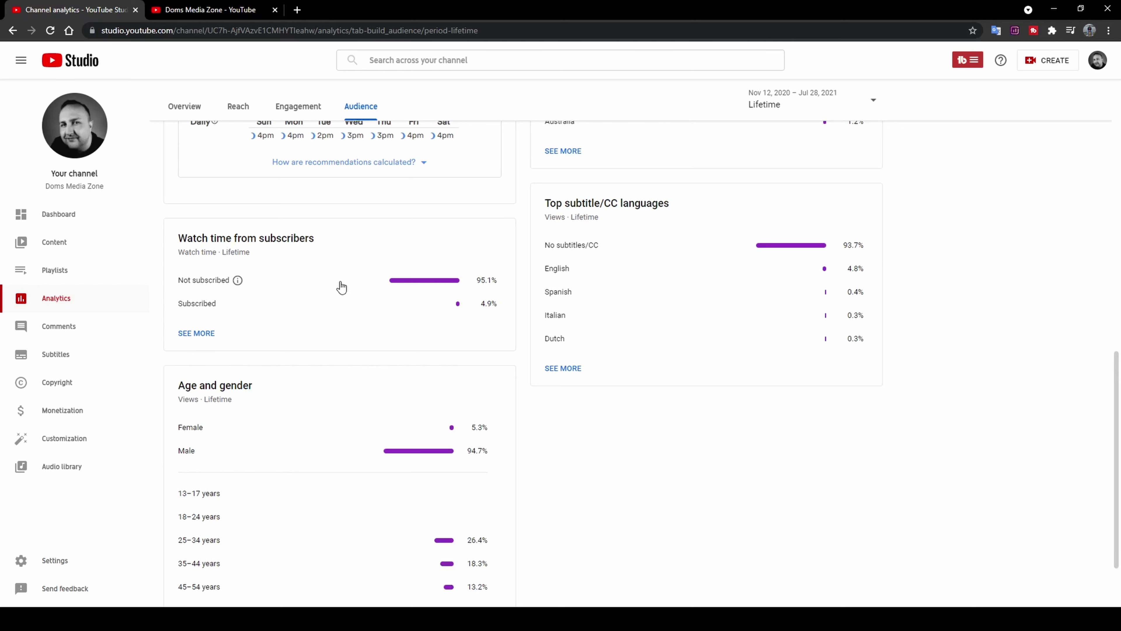
scroll(335, 274, "down", 2)
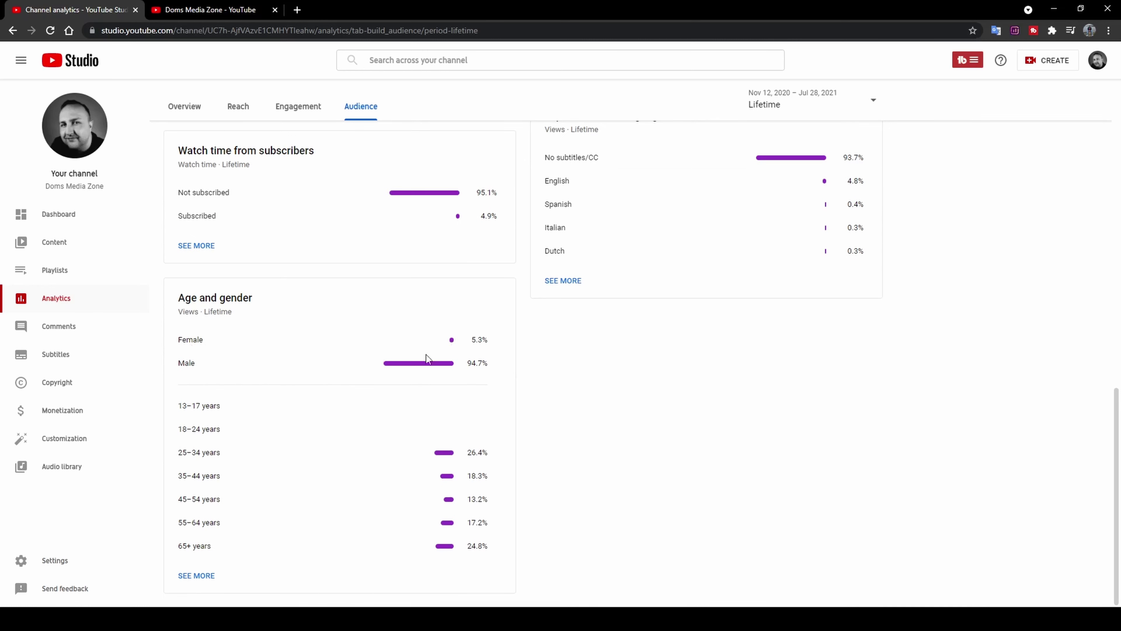
scroll(709, 438, "up", 6)
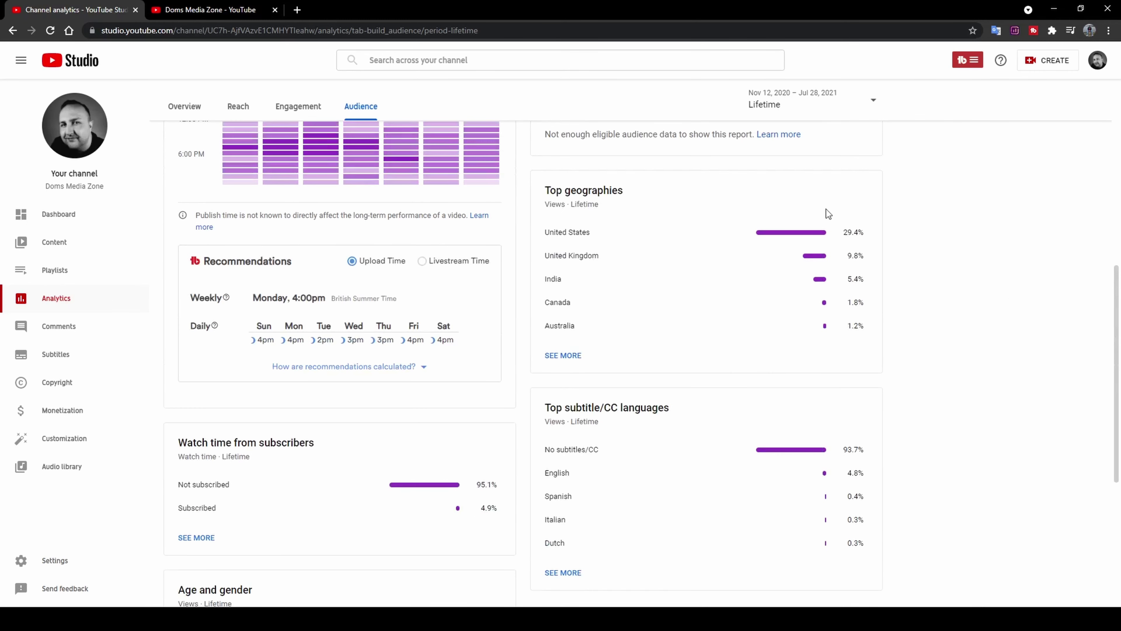
scroll(1074, 293, "down", 1)
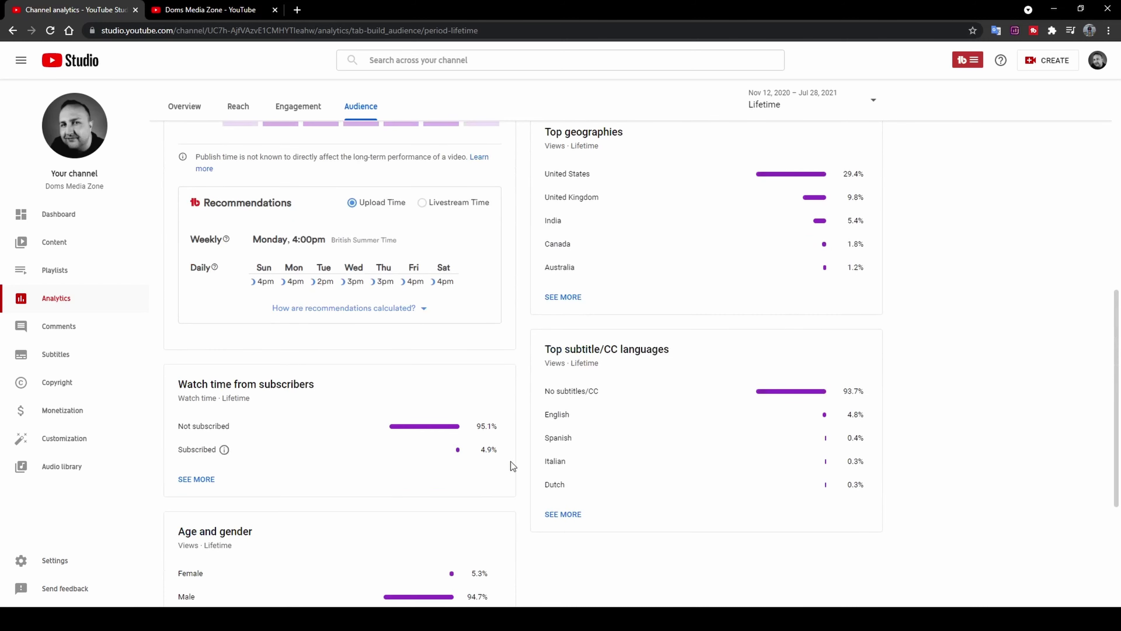
scroll(680, 250, "up", 7)
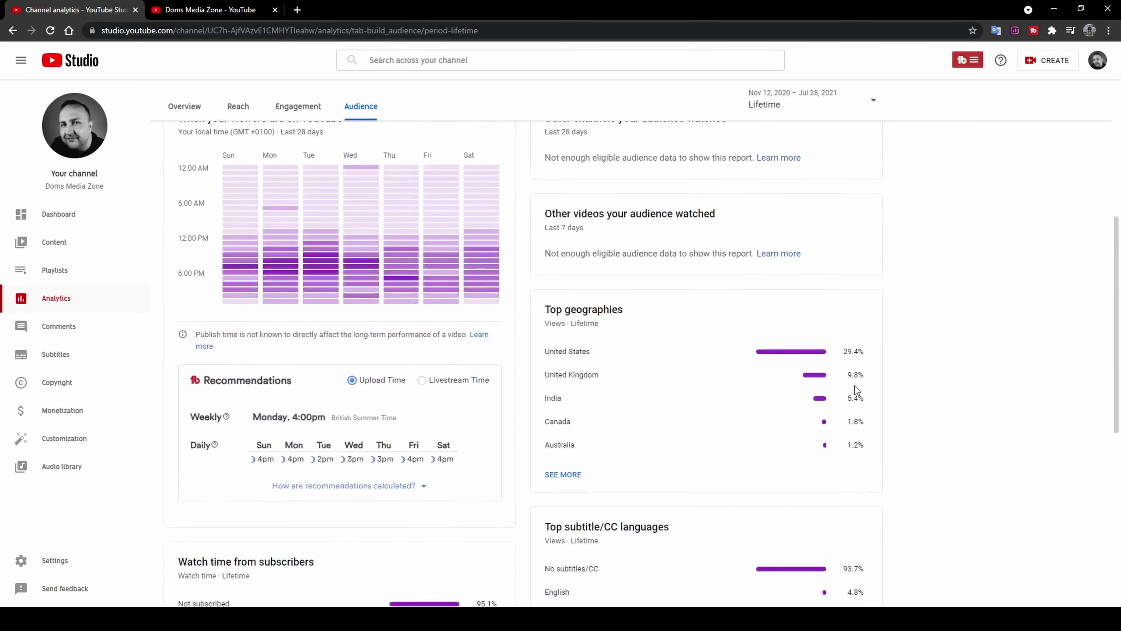
scroll(981, 359, "up", 2)
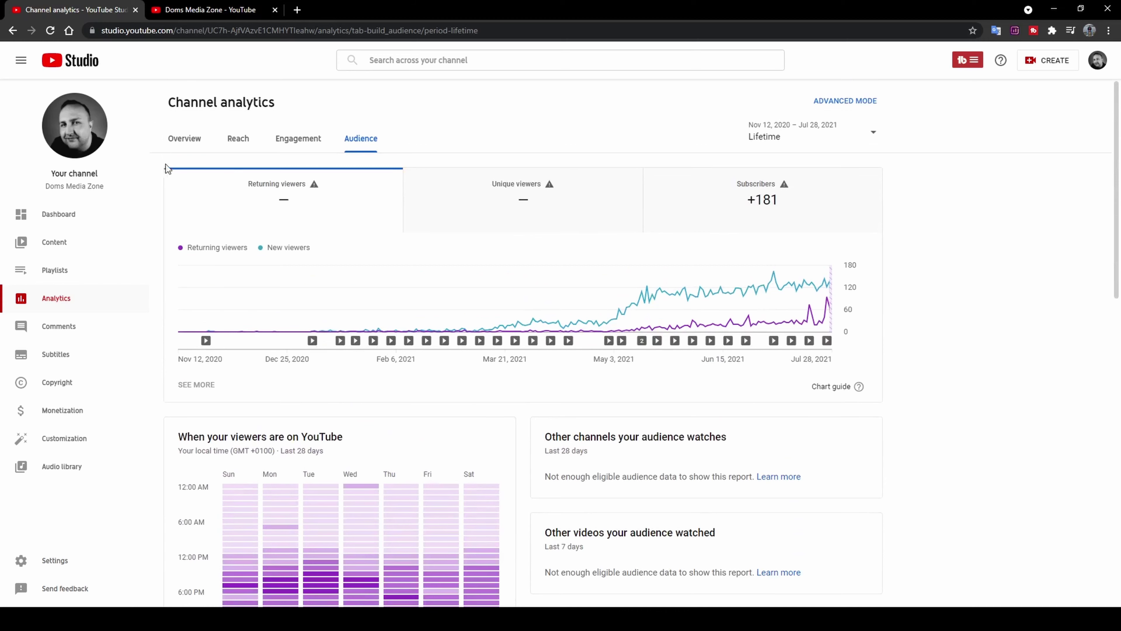
Return to the analytics Overview and look through the lifetime views graph and the top videos list.
left_click(184, 141)
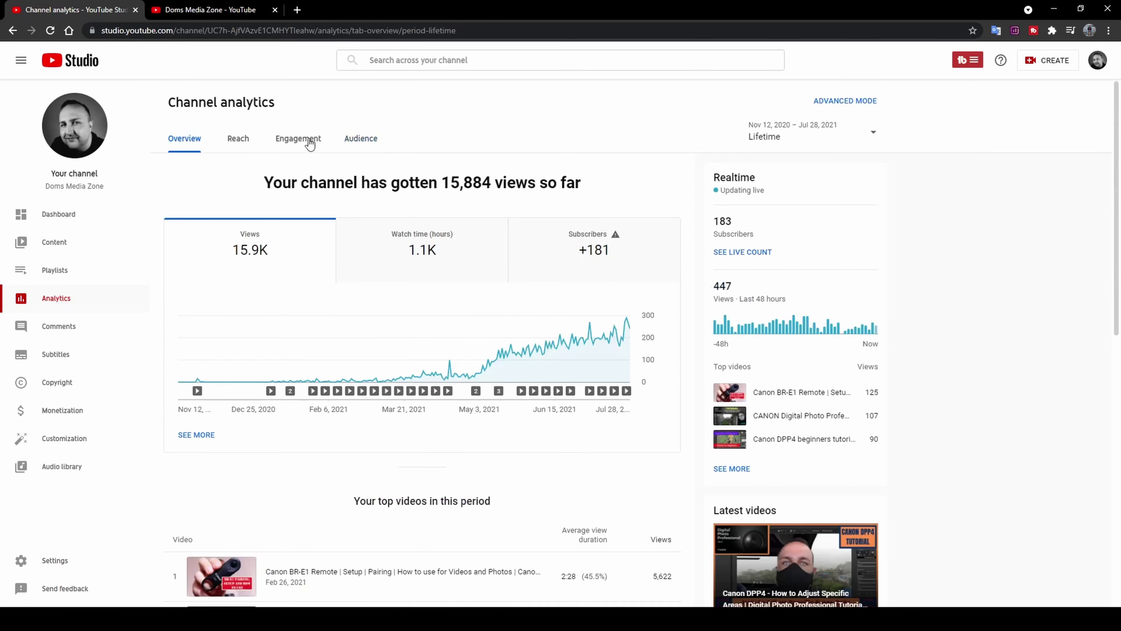
scroll(258, 417, "down", 3)
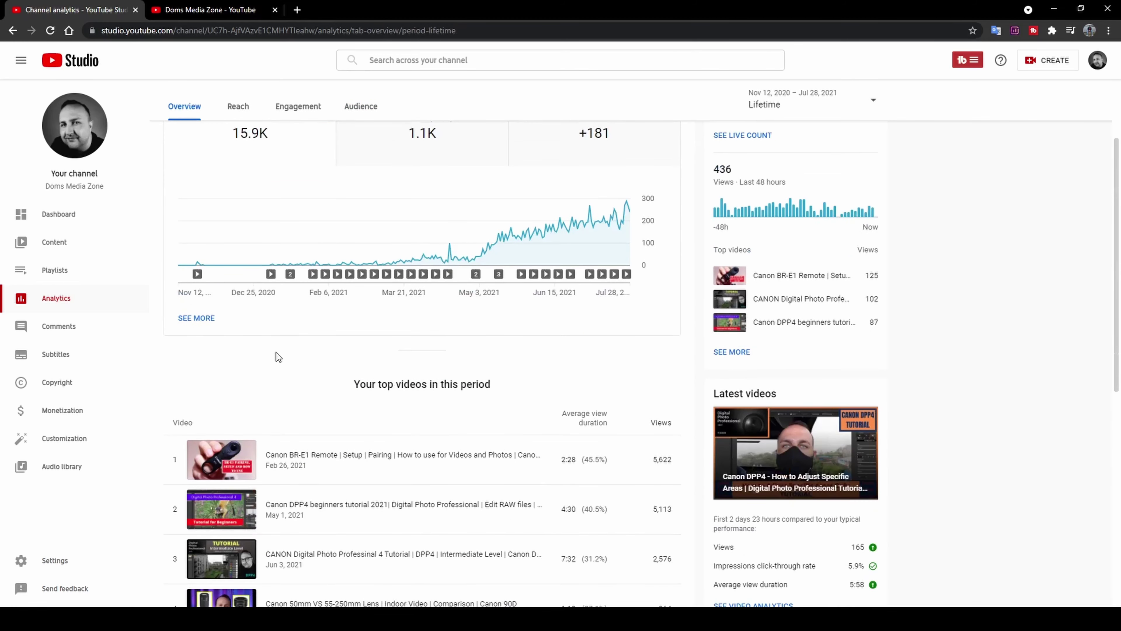
scroll(276, 354, "up", 2)
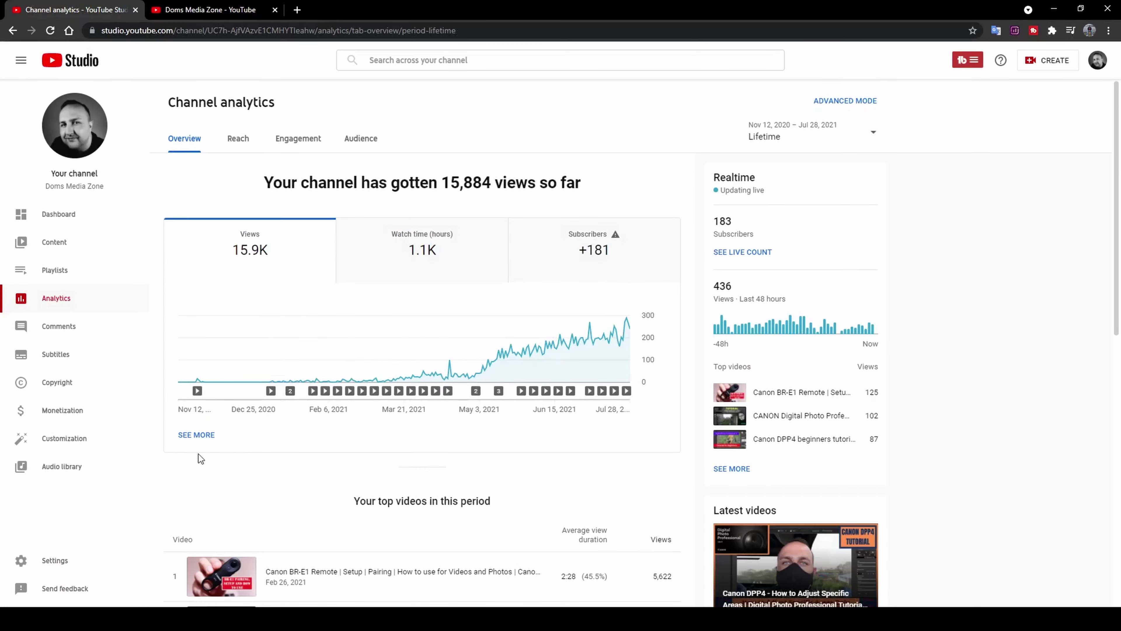
scroll(265, 455, "down", 8)
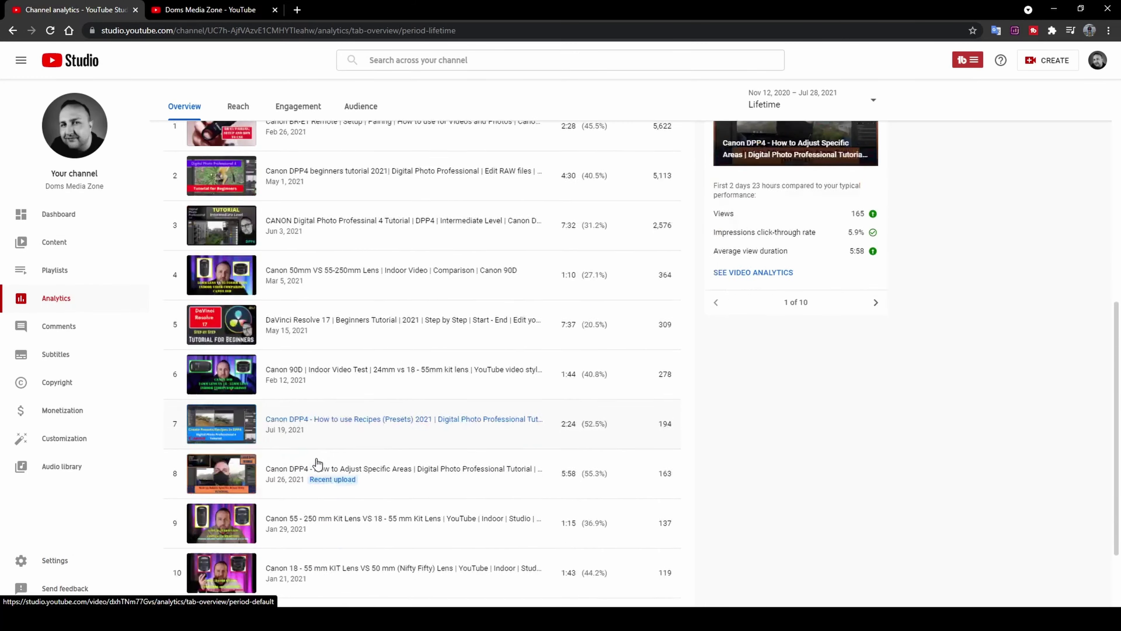
scroll(278, 482, "down", 2)
scroll(401, 470, "up", 4)
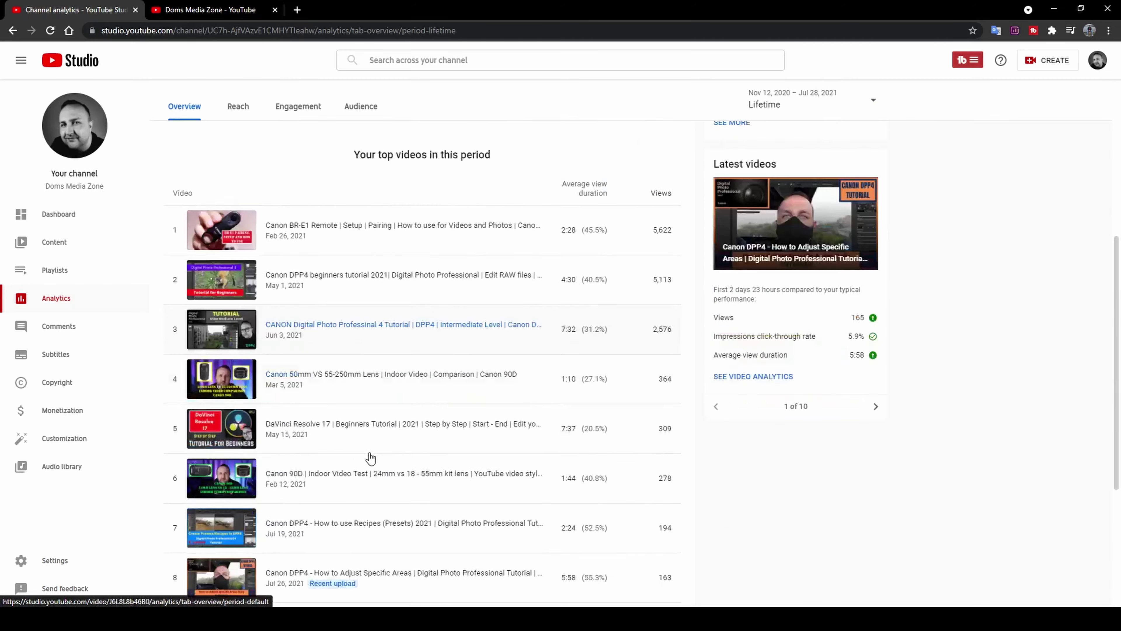
Open the full report behind the top videos list and examine each video's views, average view duration and average percentage viewed.
scroll(371, 459, "down", 4)
left_click(197, 516)
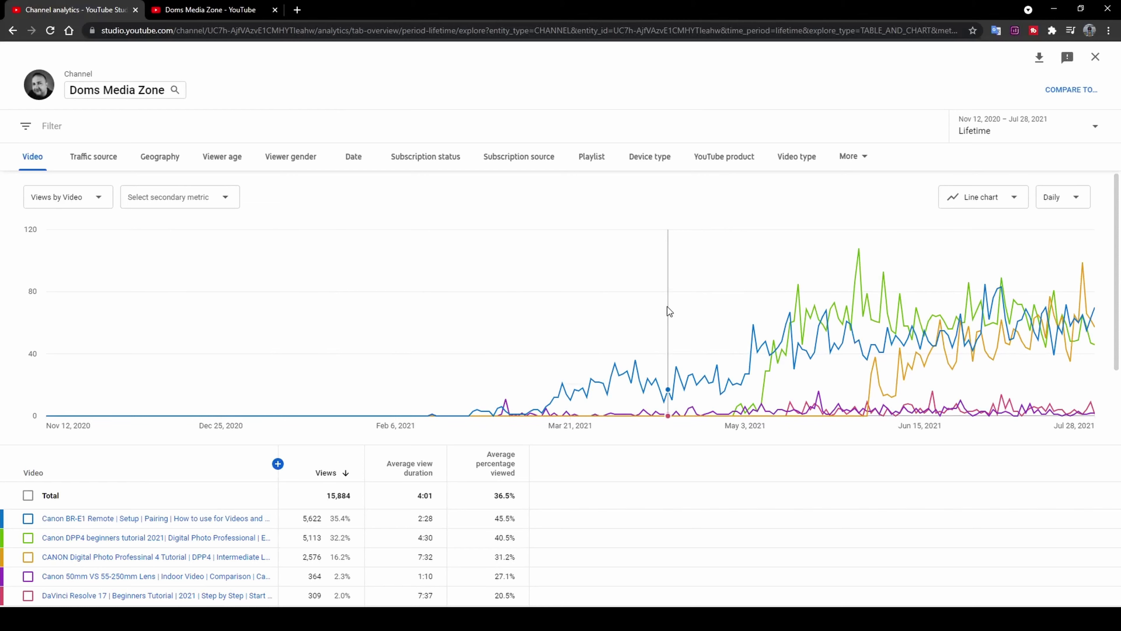
mouse_move(667, 307)
scroll(356, 327, "down", 7)
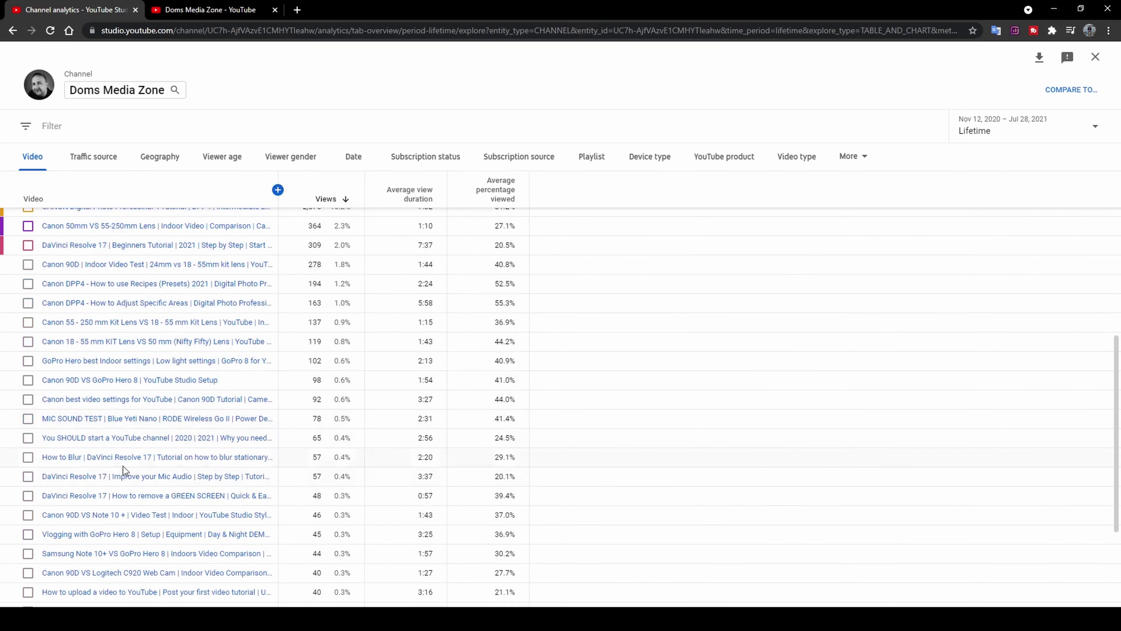
scroll(211, 539, "down", 3)
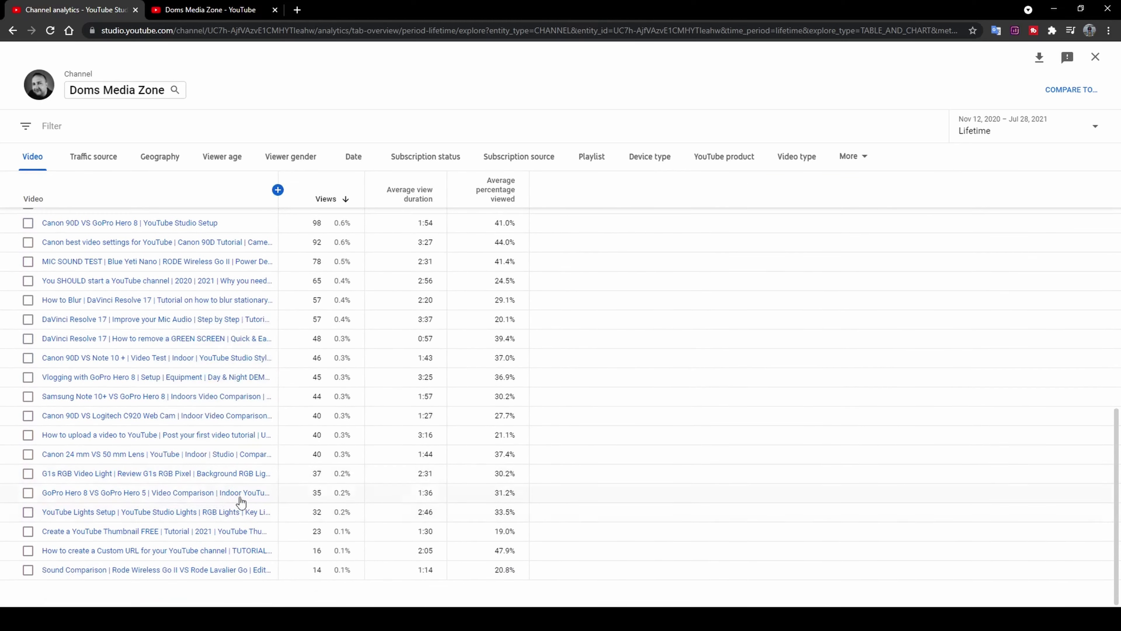
scroll(315, 329, "up", 10)
scroll(331, 357, "down", 2)
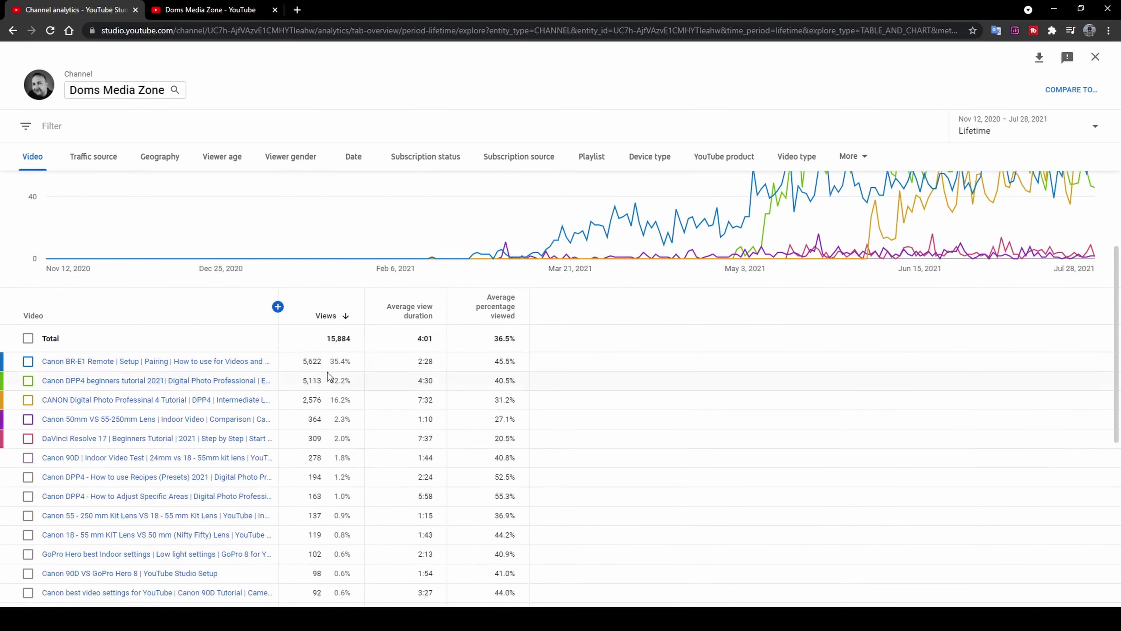
scroll(424, 335, "down", 1)
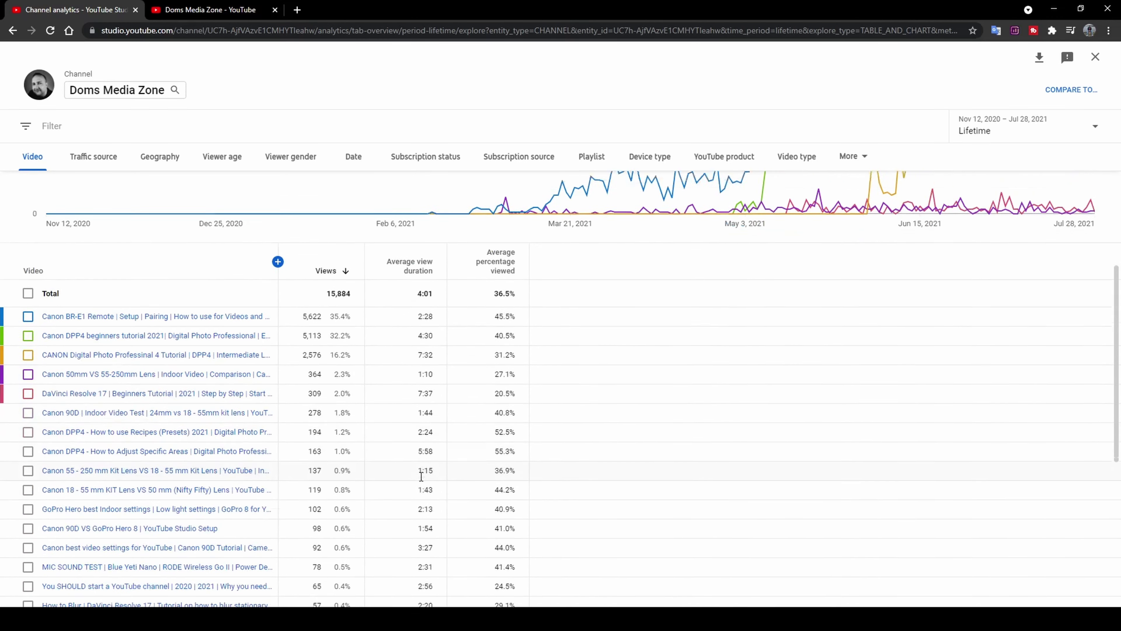
Look through the per-video graph and table of the lifetime report and check the available secondary metrics without choosing one.
scroll(486, 309, "up", 2)
scroll(498, 354, "down", 1)
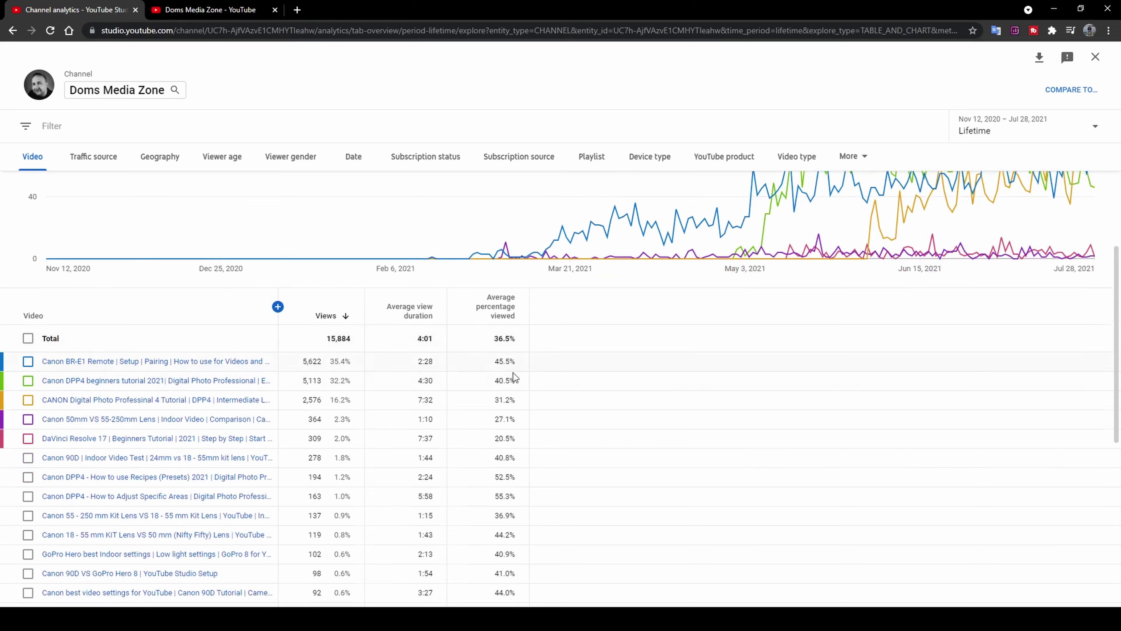
scroll(513, 372, "down", 5)
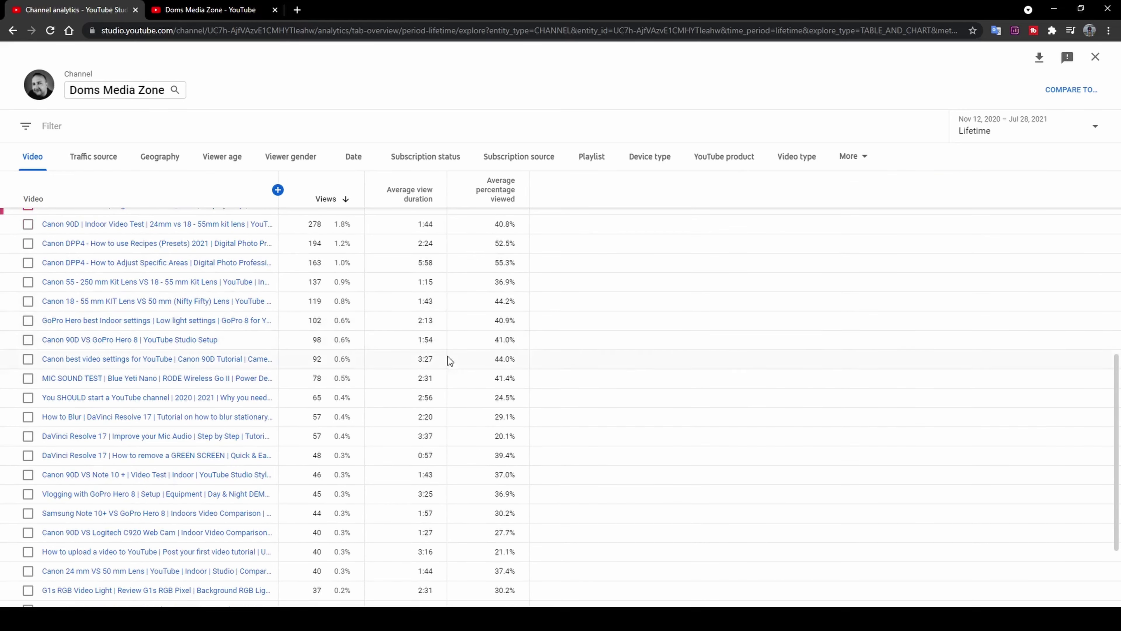
scroll(452, 354, "up", 6)
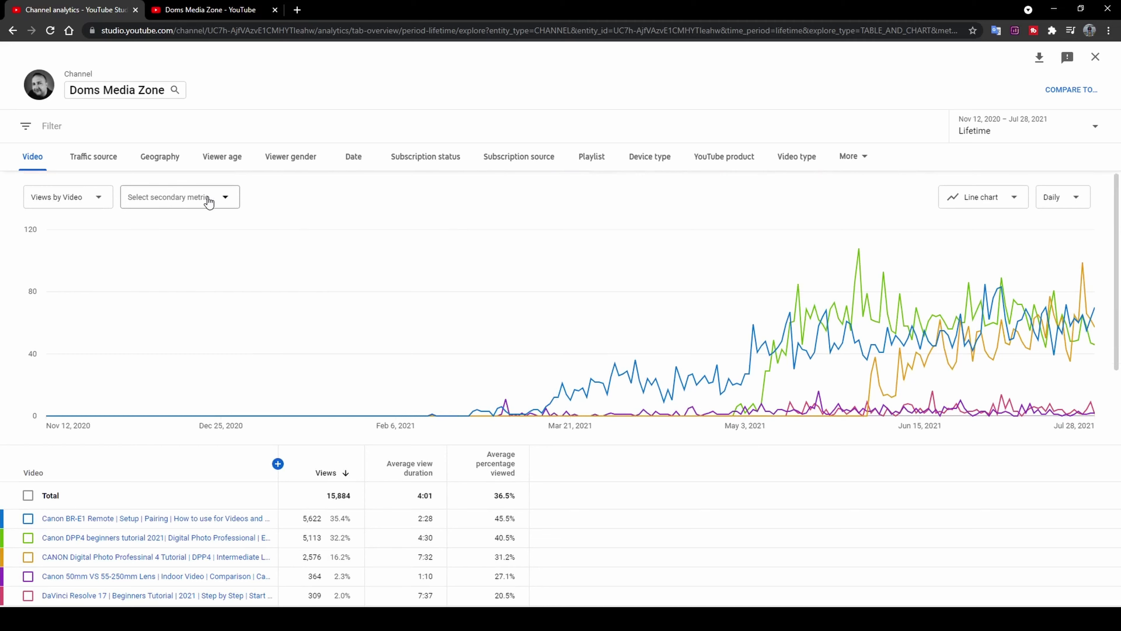
left_click(233, 201)
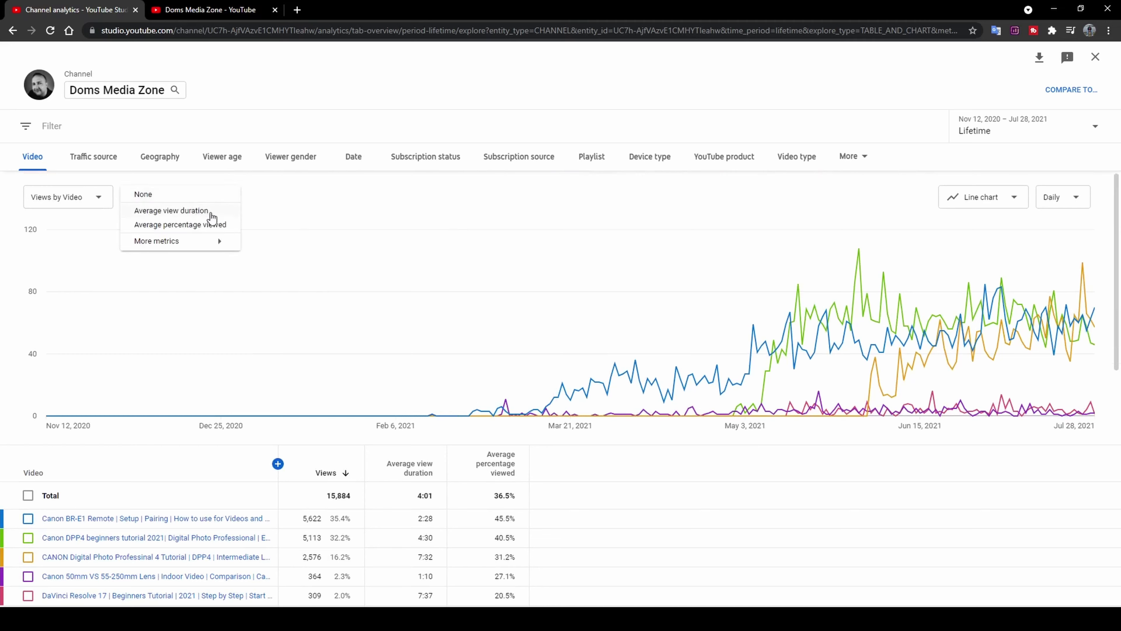
mouse_move(191, 246)
left_click(127, 352)
scroll(128, 353, "down", 4)
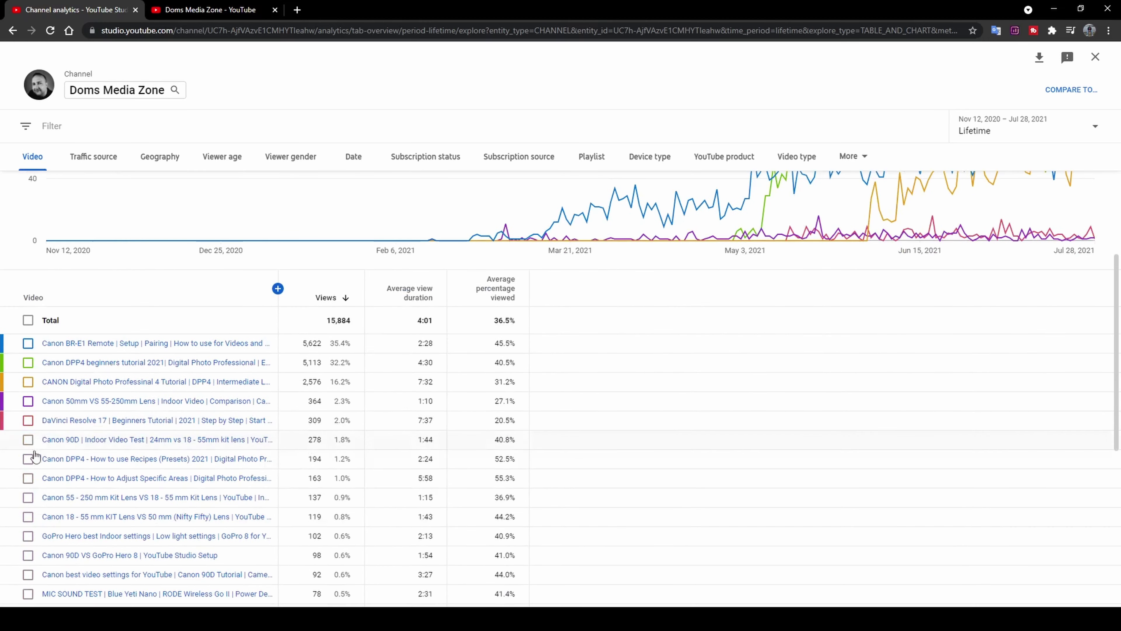
scroll(48, 422, "up", 3)
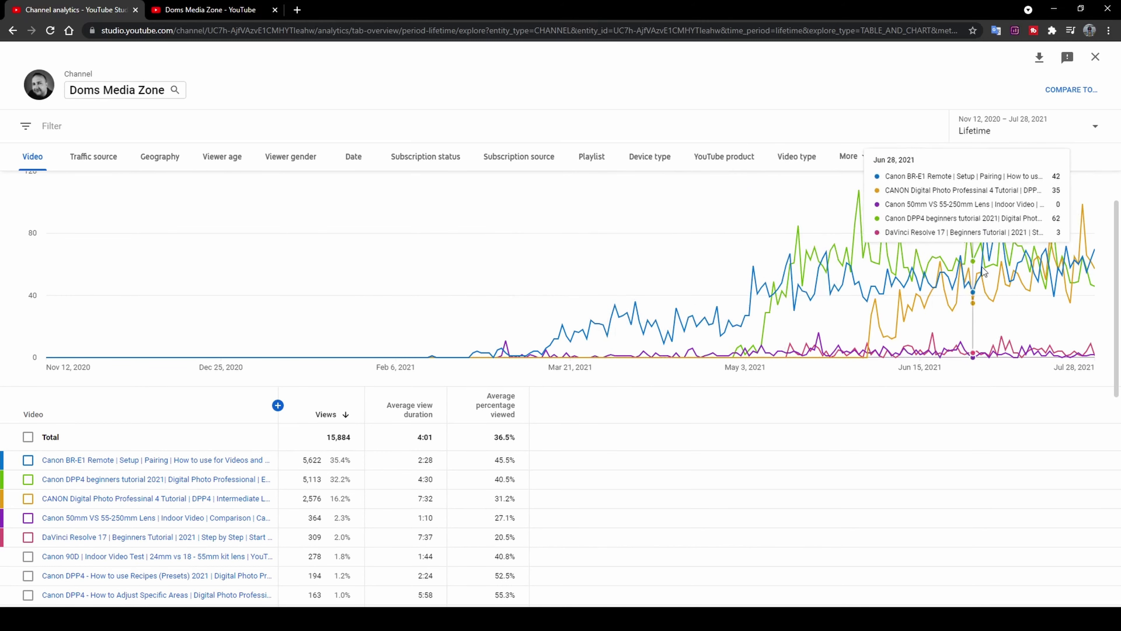
View the lifetime report by traffic source and examine each source's views, impressions and click-through rate.
left_click(93, 159)
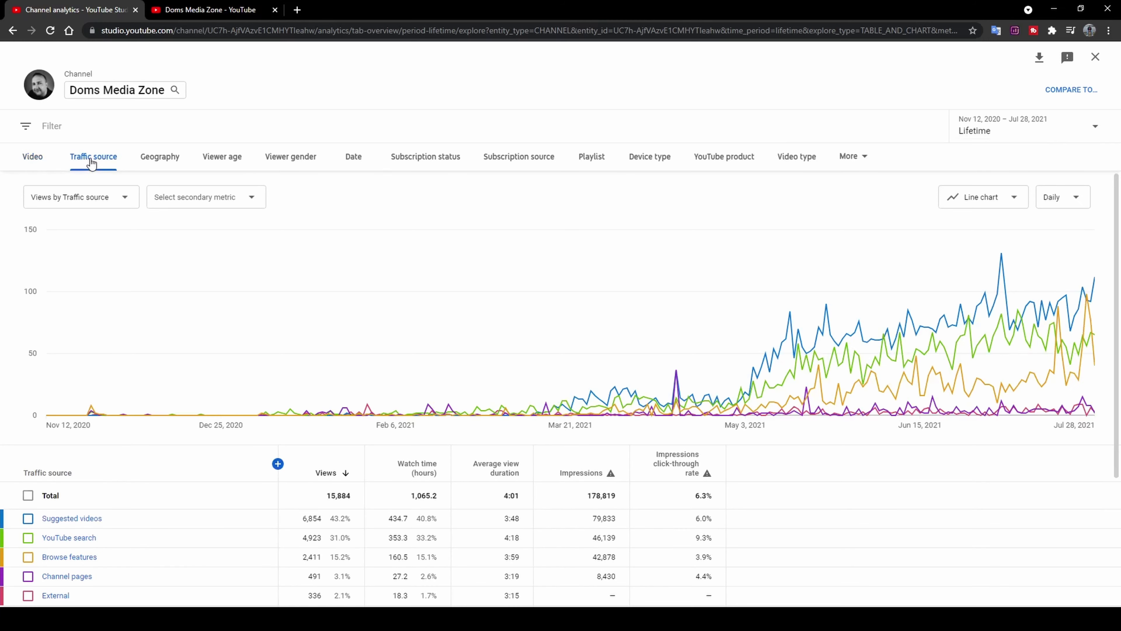
scroll(223, 281, "down", 3)
scroll(225, 270, "down", 2)
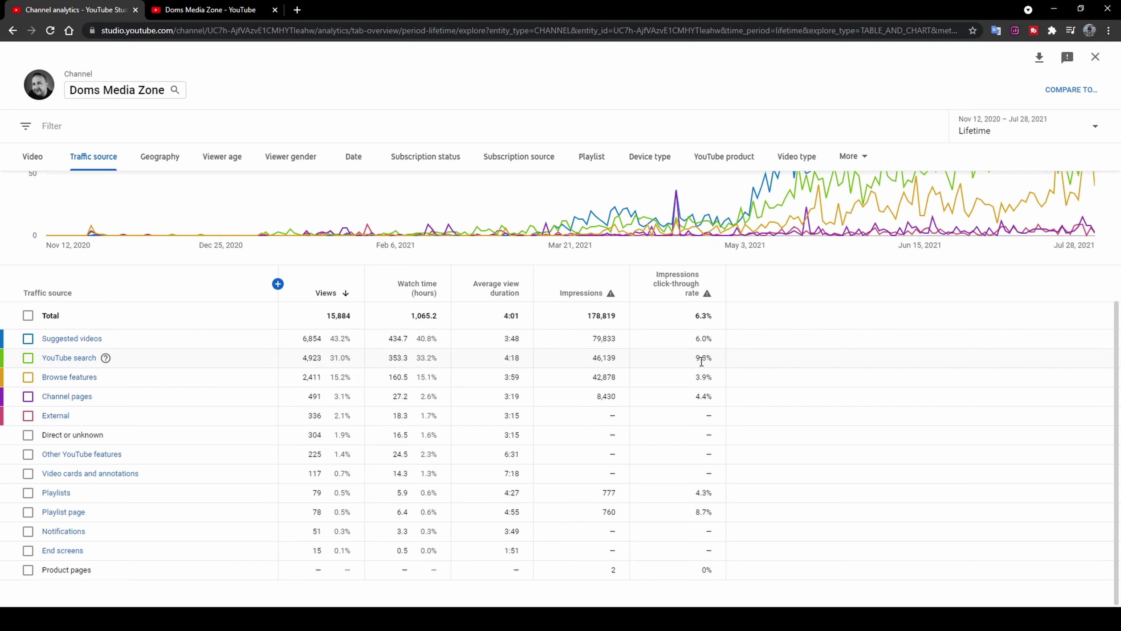
triple_click(711, 356)
scroll(744, 340, "up", 3)
View the lifetime report by geography, examining the country table, the graph and the available primary metrics.
left_click(161, 158)
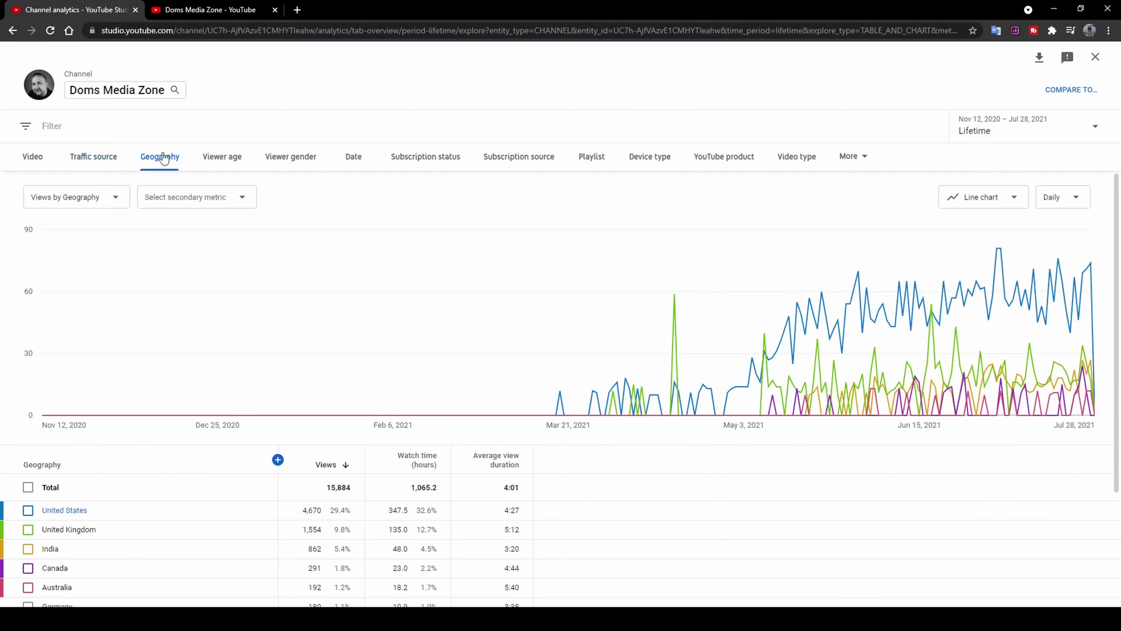
scroll(118, 375, "down", 3)
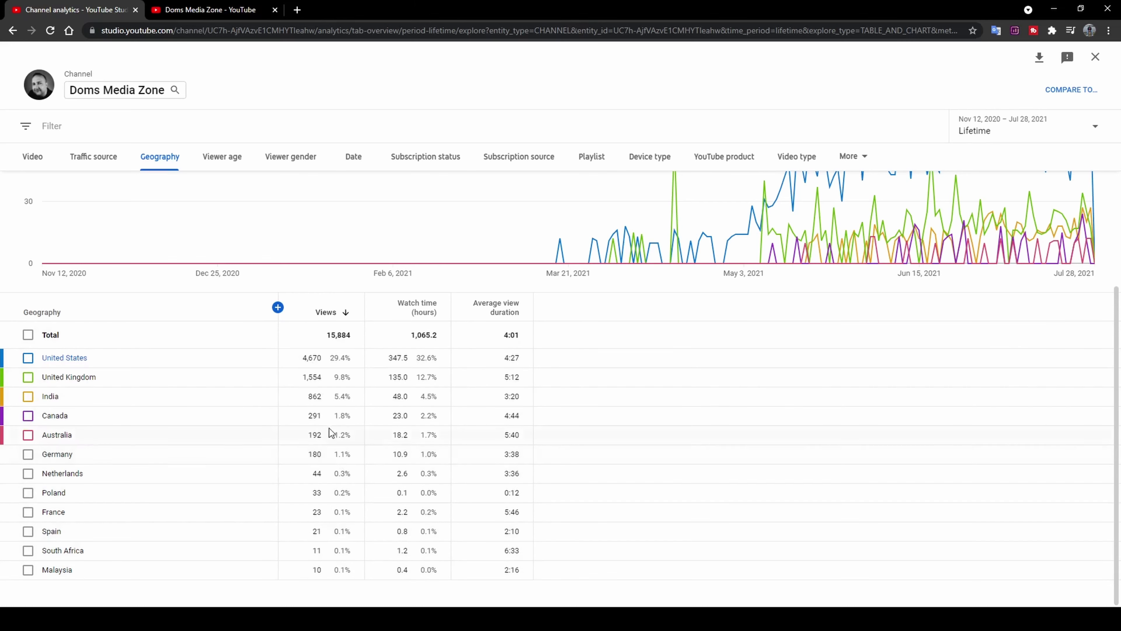
double_click(323, 499)
scroll(315, 434, "up", 3)
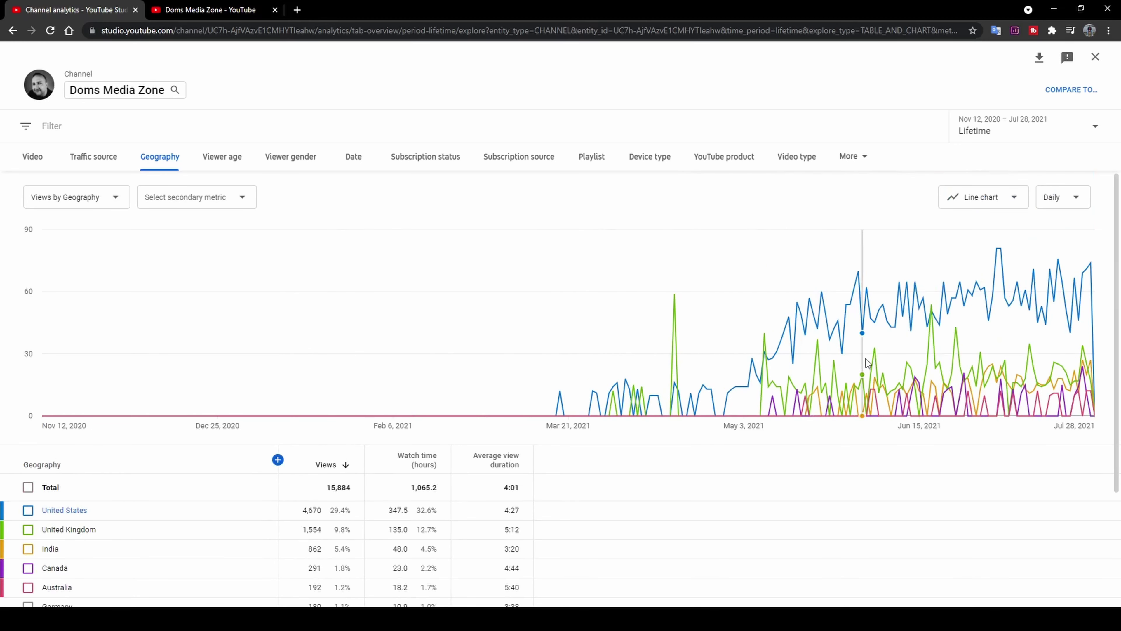
mouse_move(976, 360)
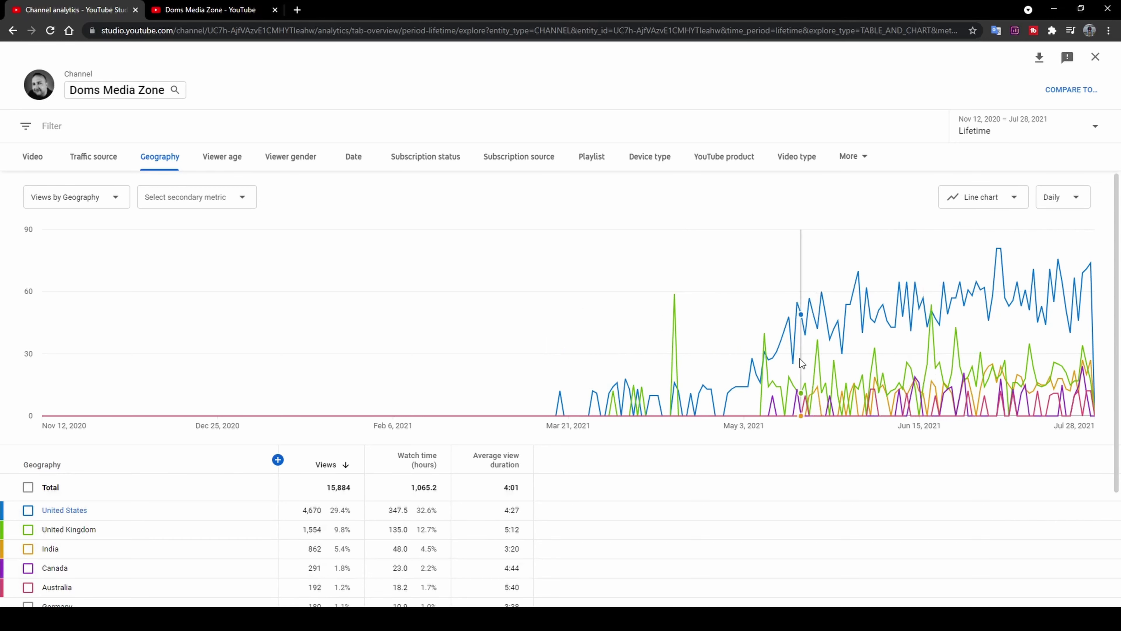
mouse_move(799, 321)
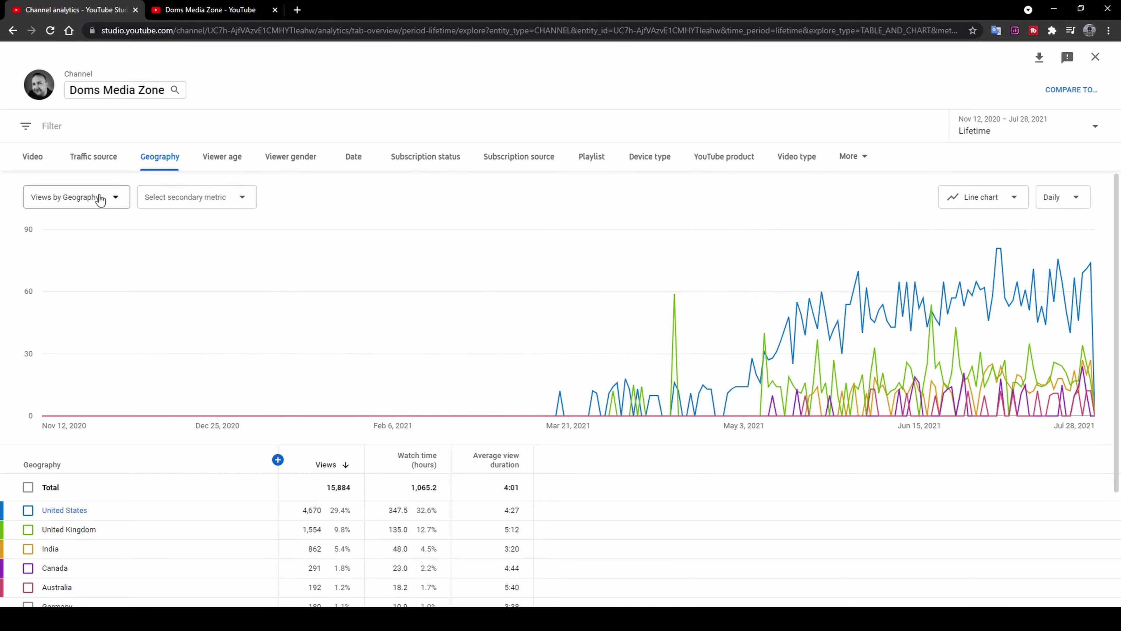
left_click(113, 202)
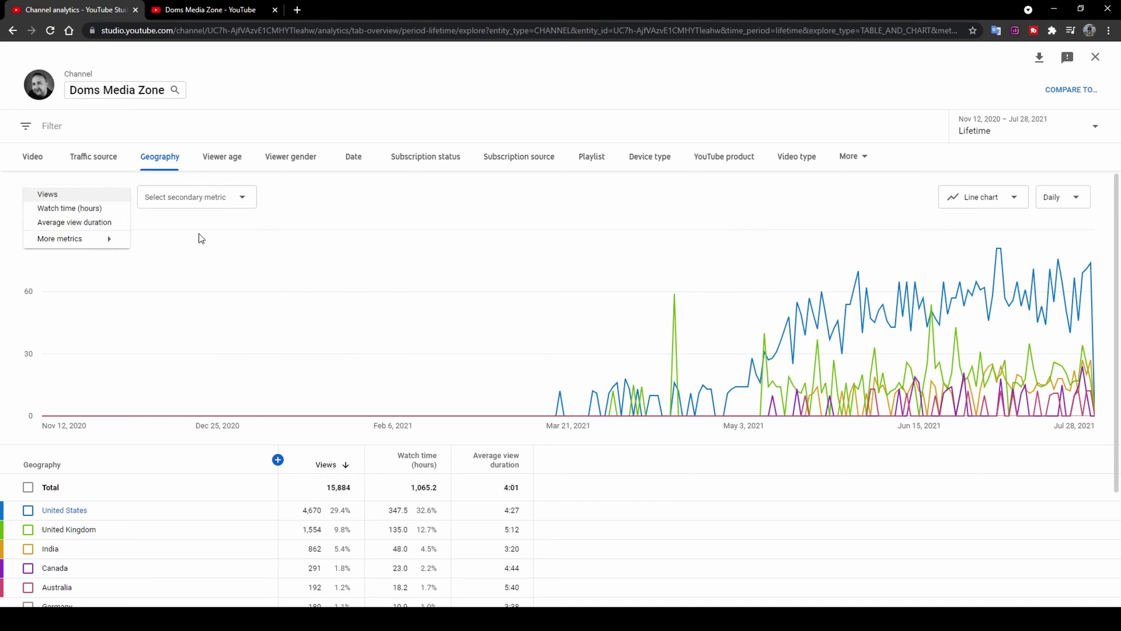
left_click(227, 254)
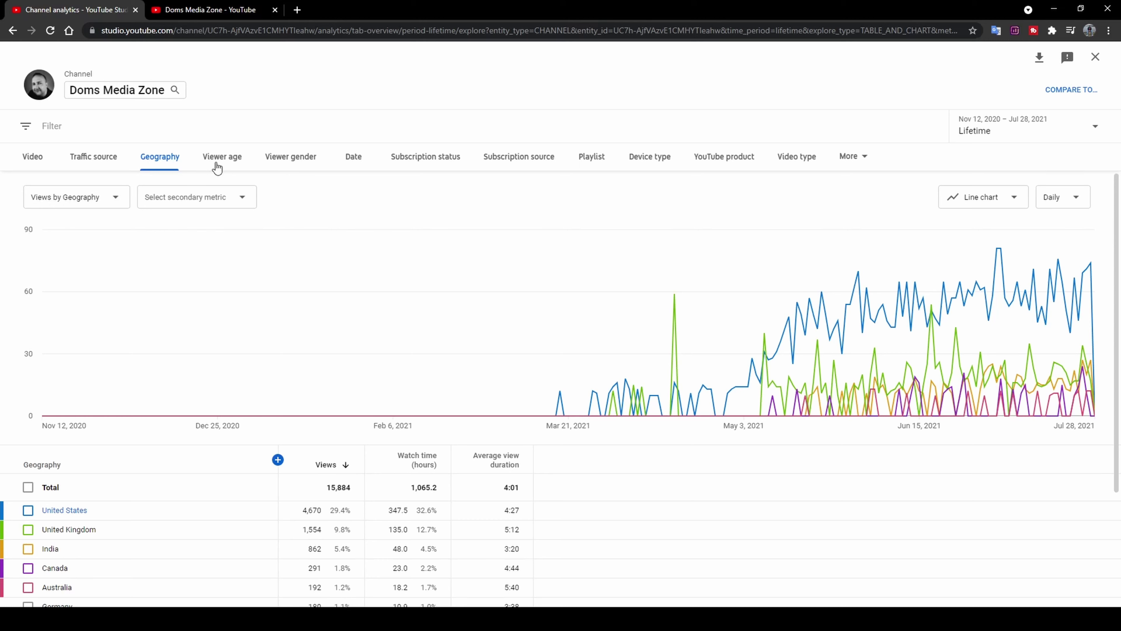
Examine the lifetime view shares by viewer age and by viewer gender in the bar charts.
left_click(217, 166)
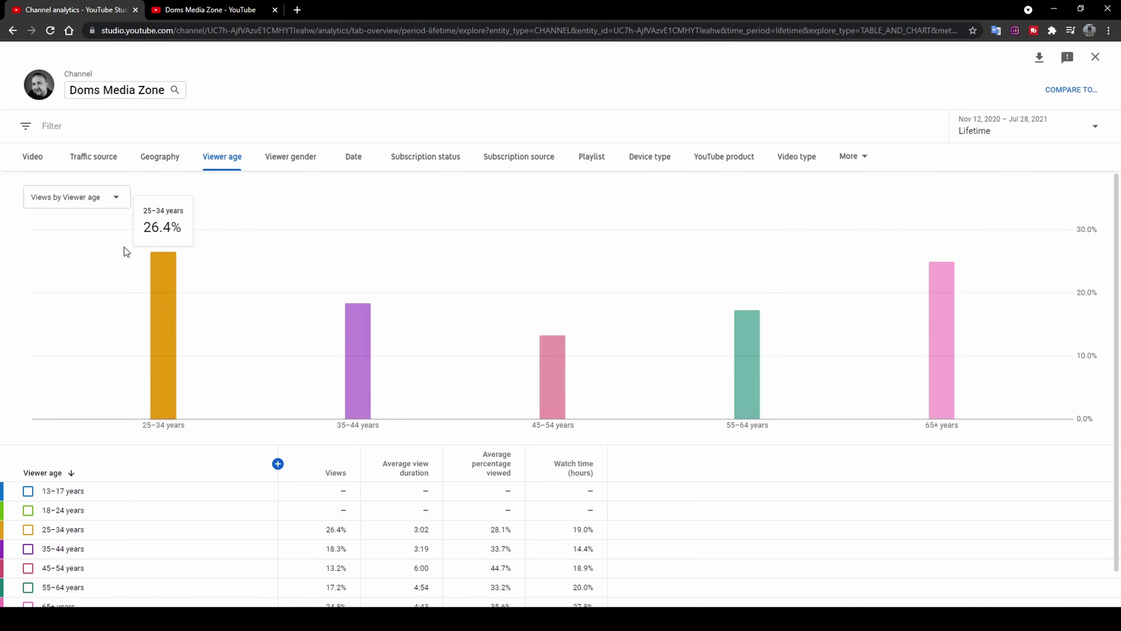
scroll(265, 283, "down", 1)
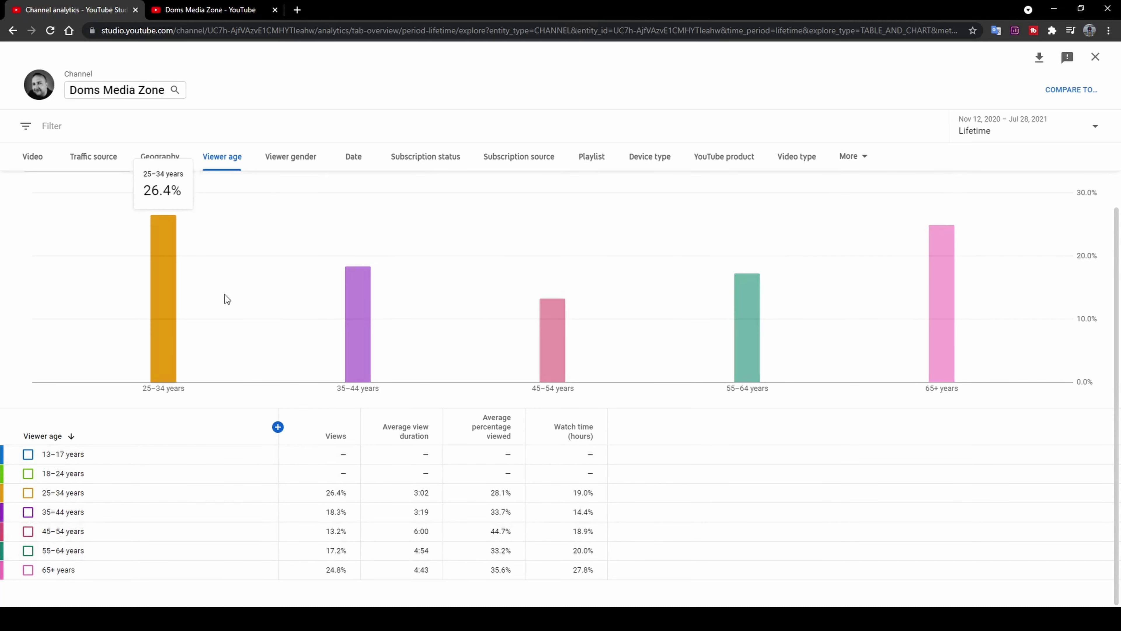
mouse_move(891, 269)
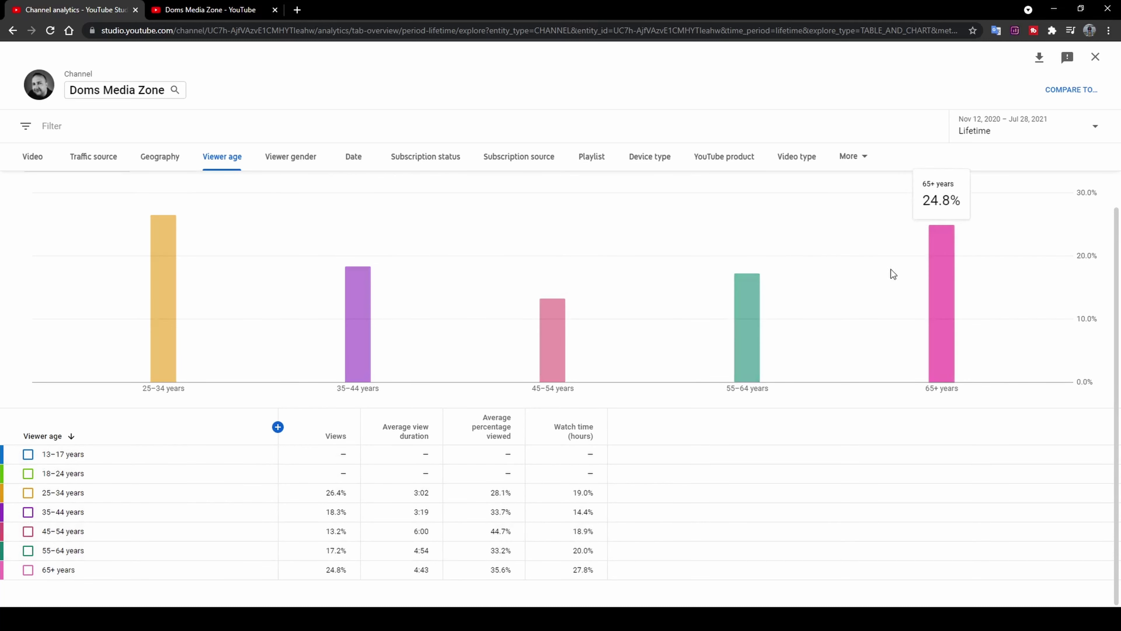
left_click(277, 162)
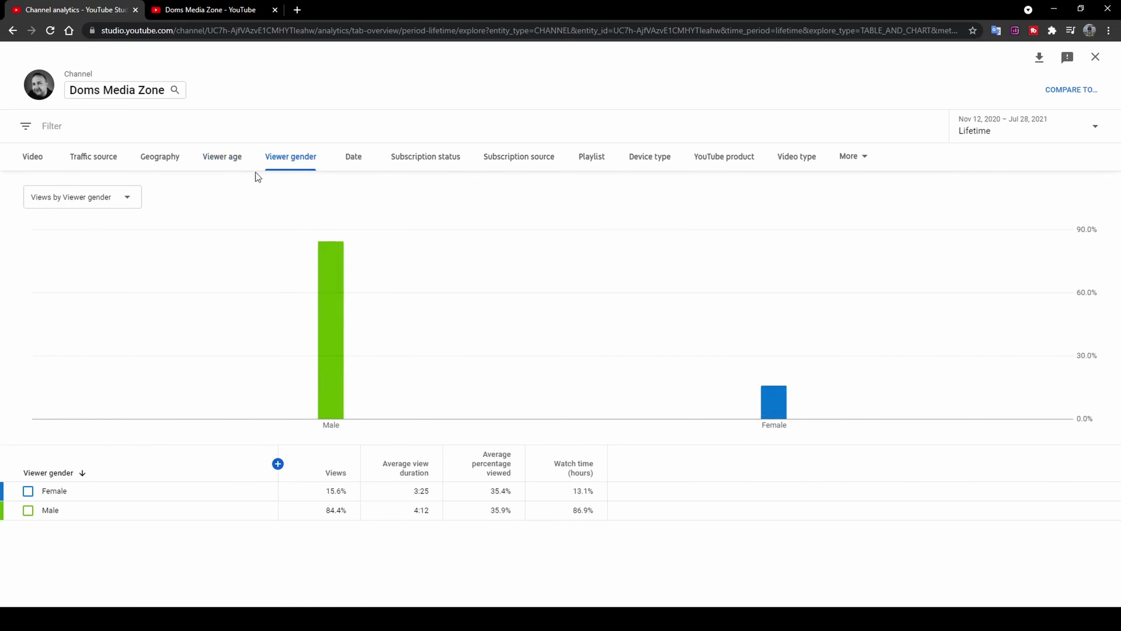
mouse_move(196, 358)
mouse_move(709, 399)
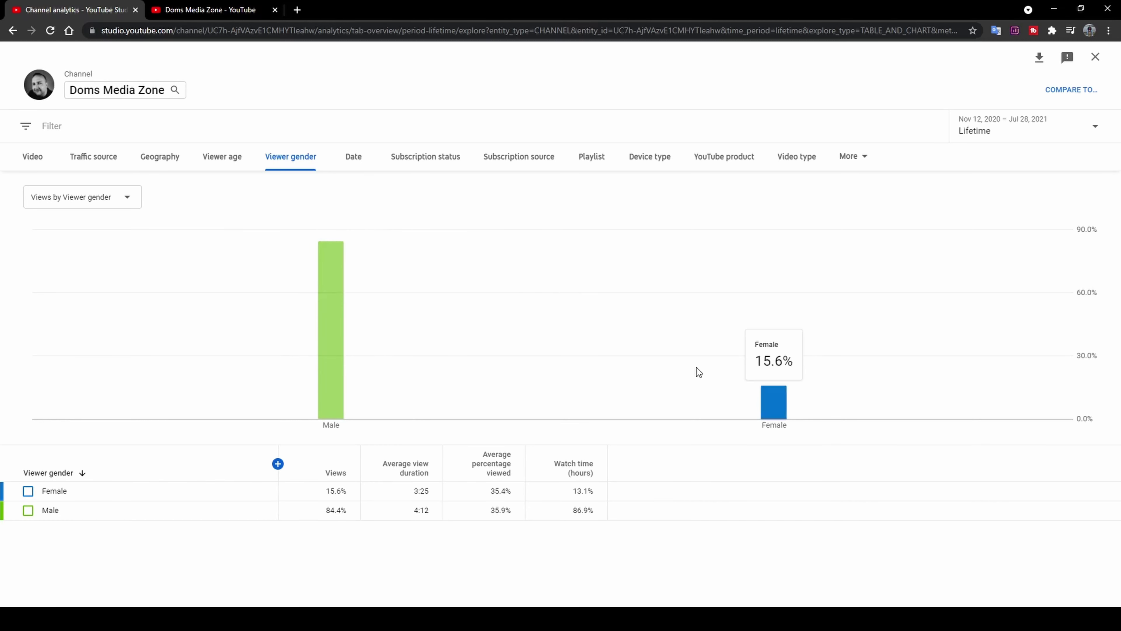
View the lifetime report by date and look through the daily views, watch time and average view duration.
left_click(352, 157)
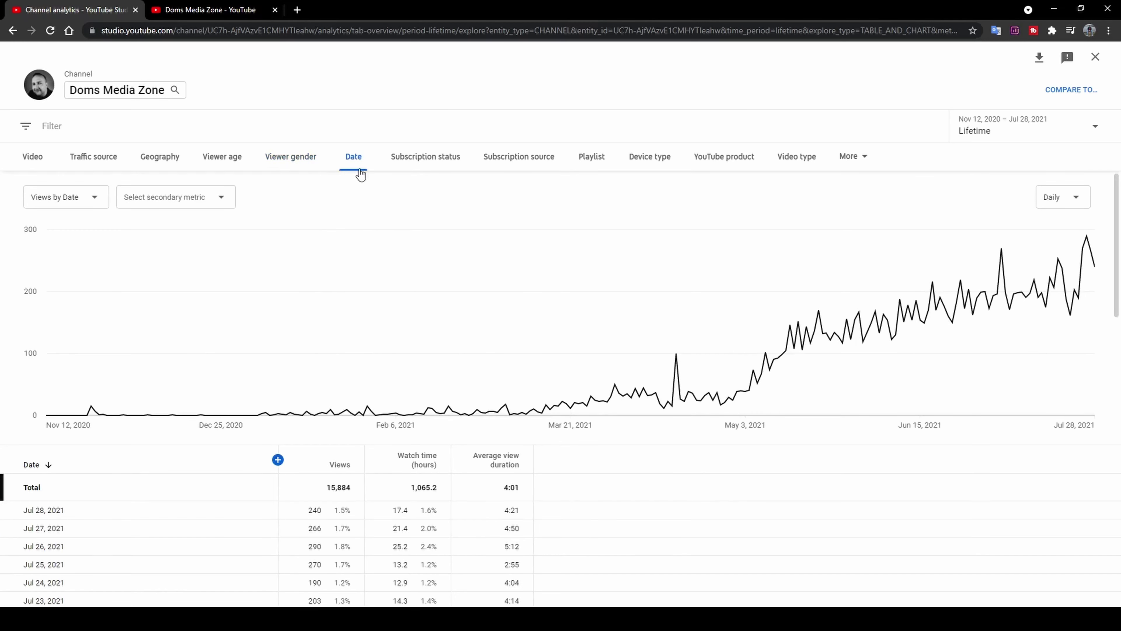
scroll(179, 525, "down", 7)
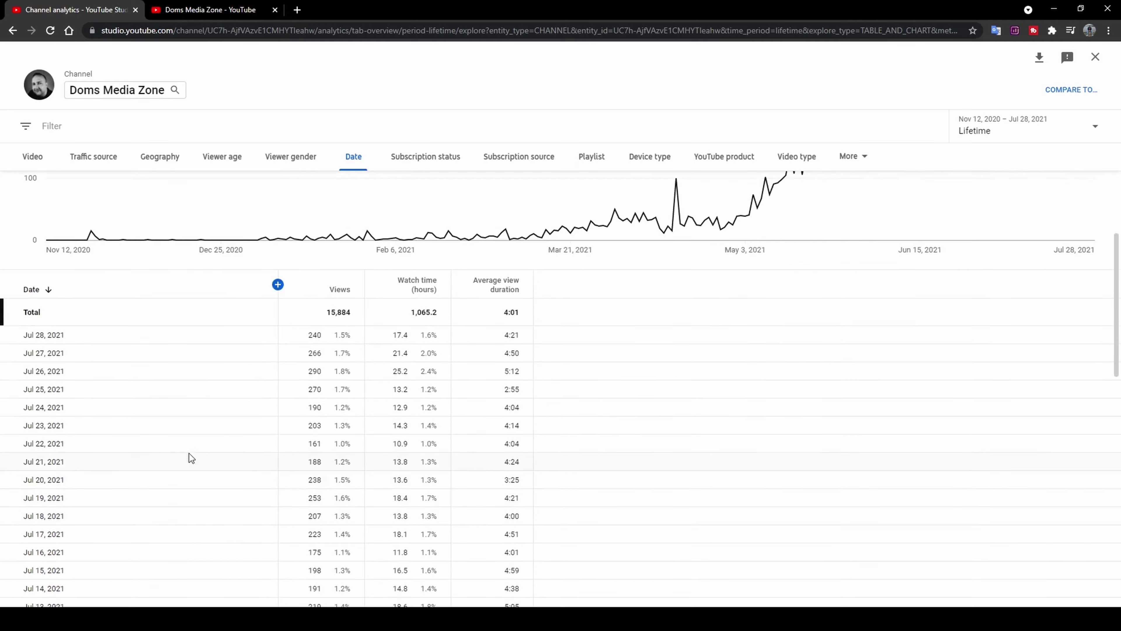
scroll(192, 444, "up", 3)
scroll(196, 441, "up", 3)
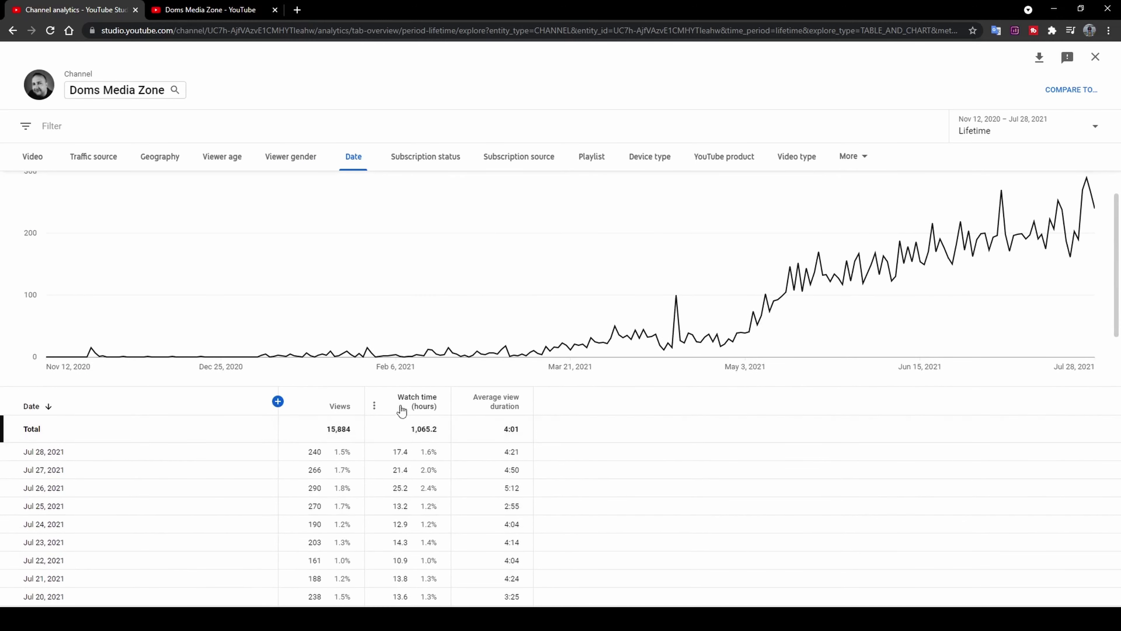
scroll(336, 474, "down", 2)
scroll(335, 474, "down", 12)
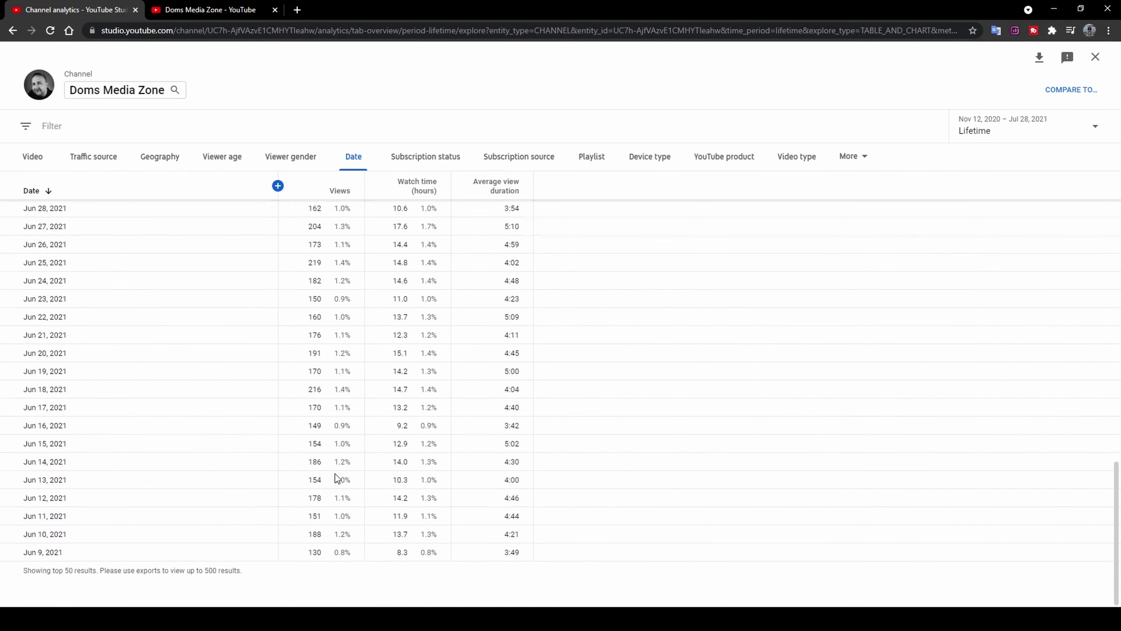
scroll(333, 476, "up", 4)
scroll(305, 408, "down", 5)
scroll(166, 504, "up", 10)
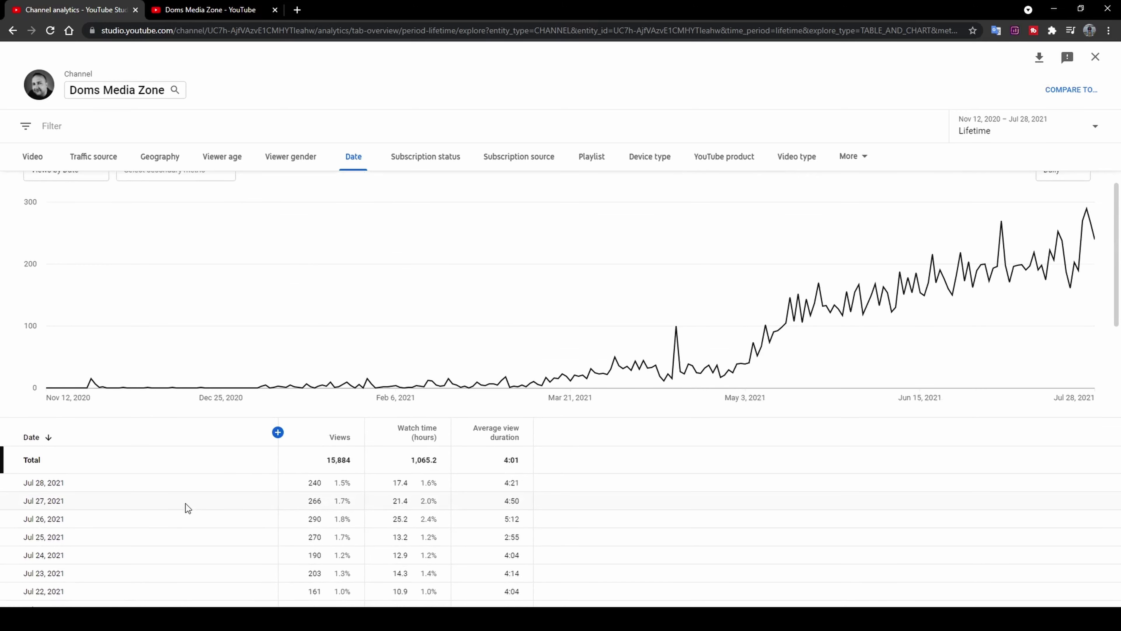
Examine the lifetime views by subscription status and the subscribers gained and lost by subscription source.
left_click(427, 157)
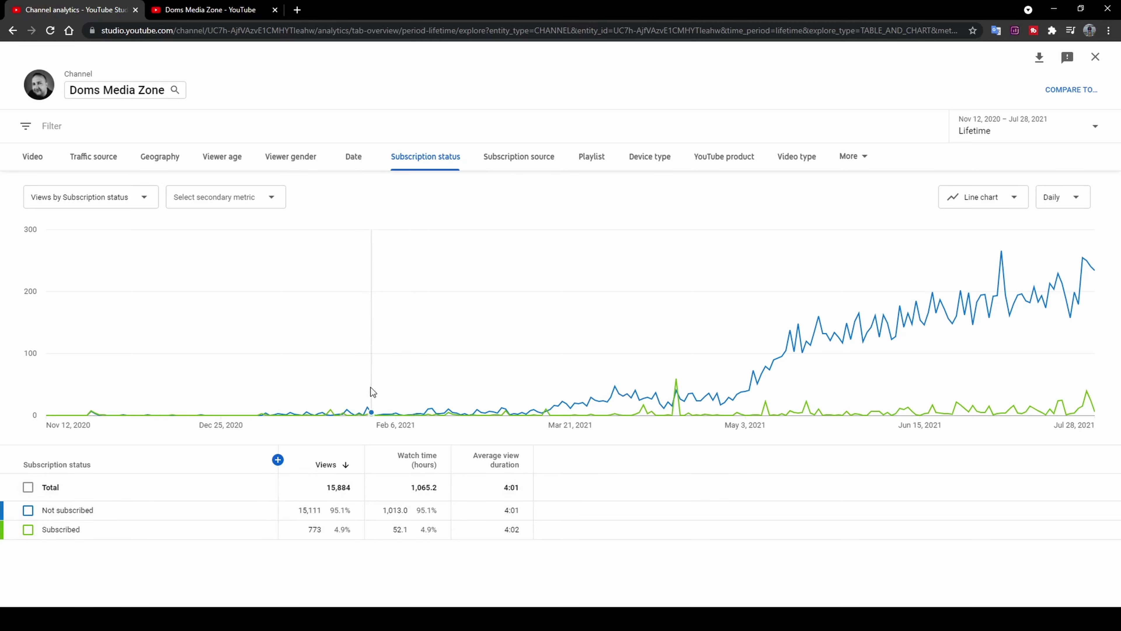
mouse_move(383, 342)
left_click(494, 162)
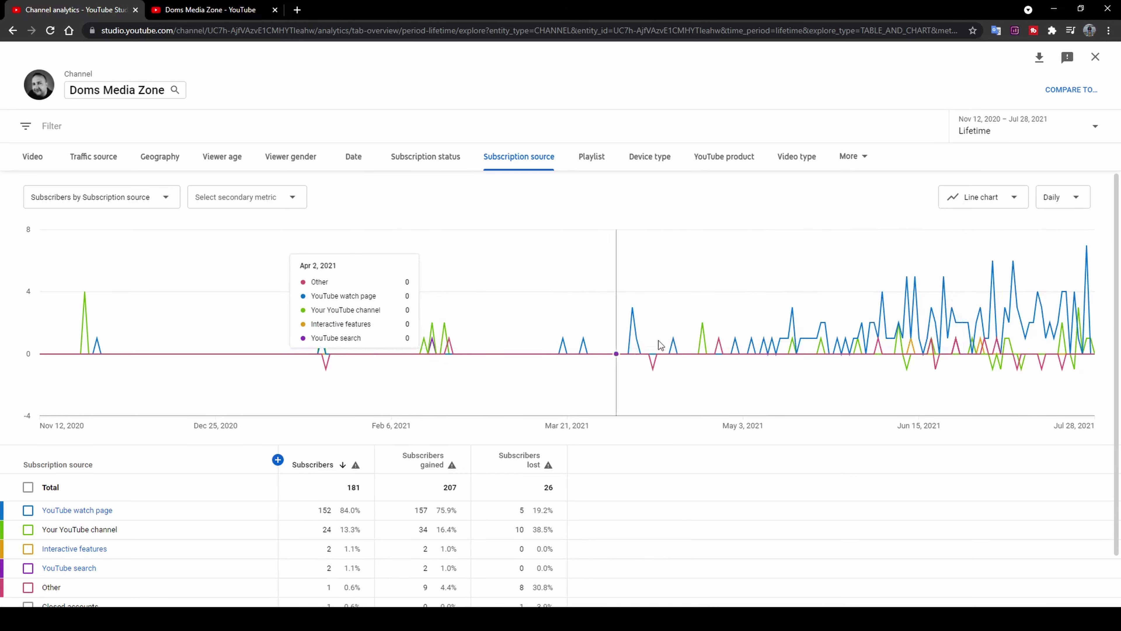
scroll(309, 388, "down", 1)
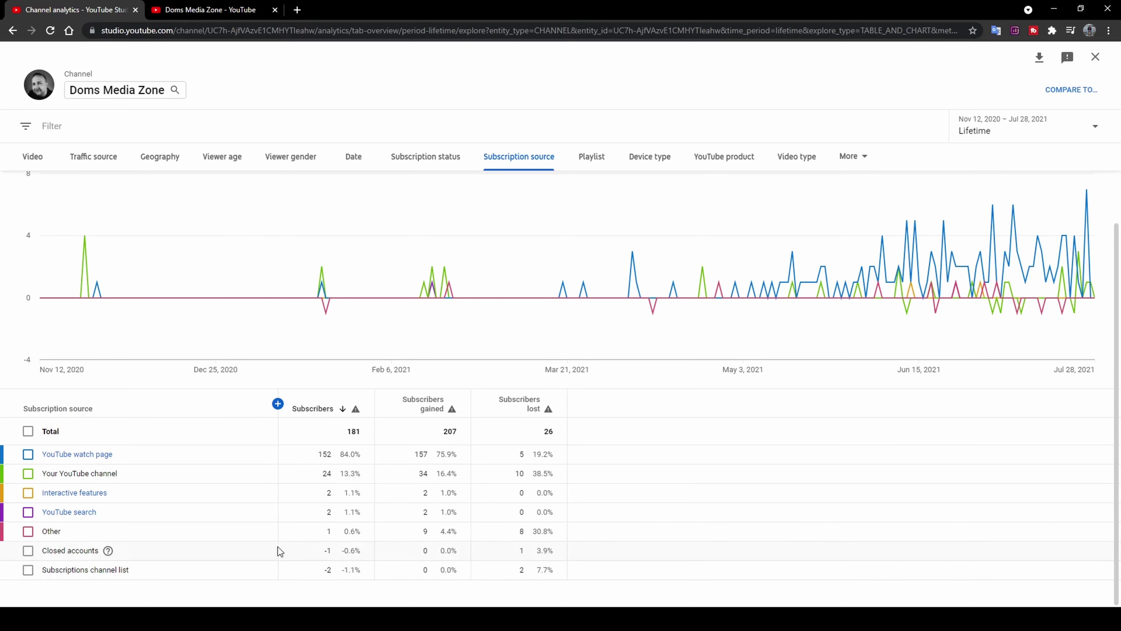
View the lifetime report by playlist and examine each playlist's starts, views and watch time.
left_click(592, 158)
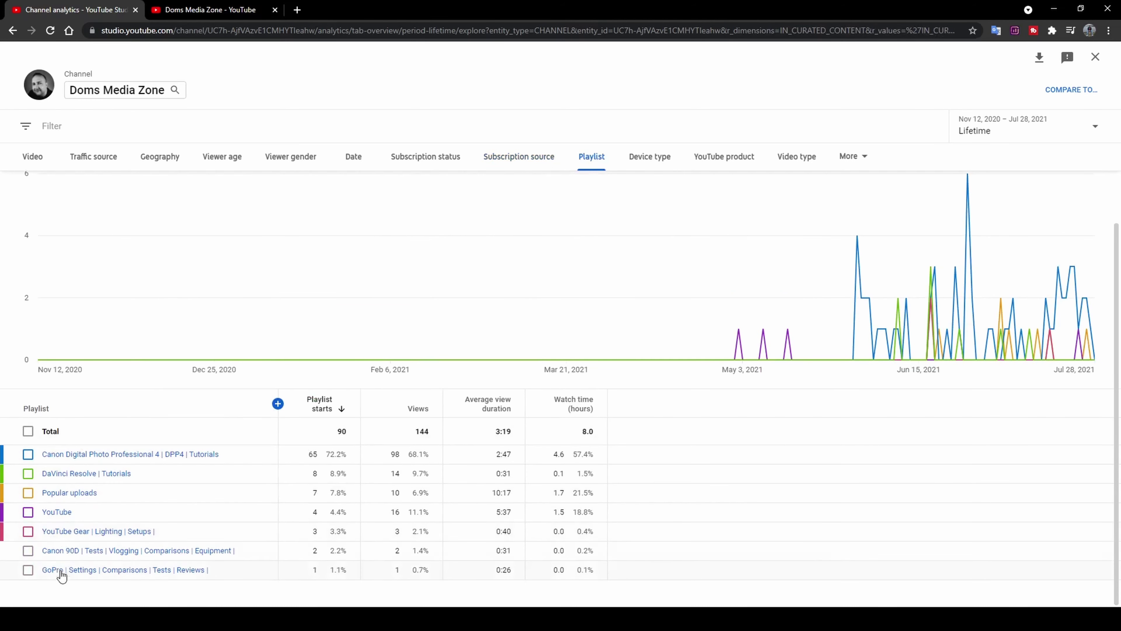
mouse_move(128, 472)
mouse_move(252, 462)
Examine the lifetime views and watch time by device type and by YouTube product.
left_click(653, 160)
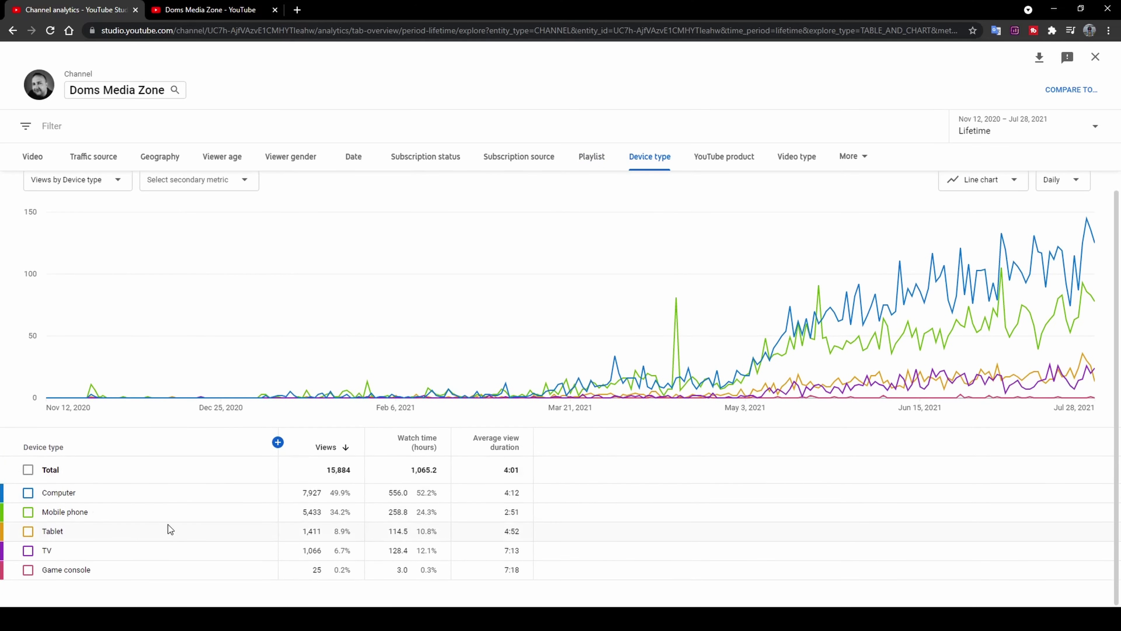
scroll(153, 530, "down", 1)
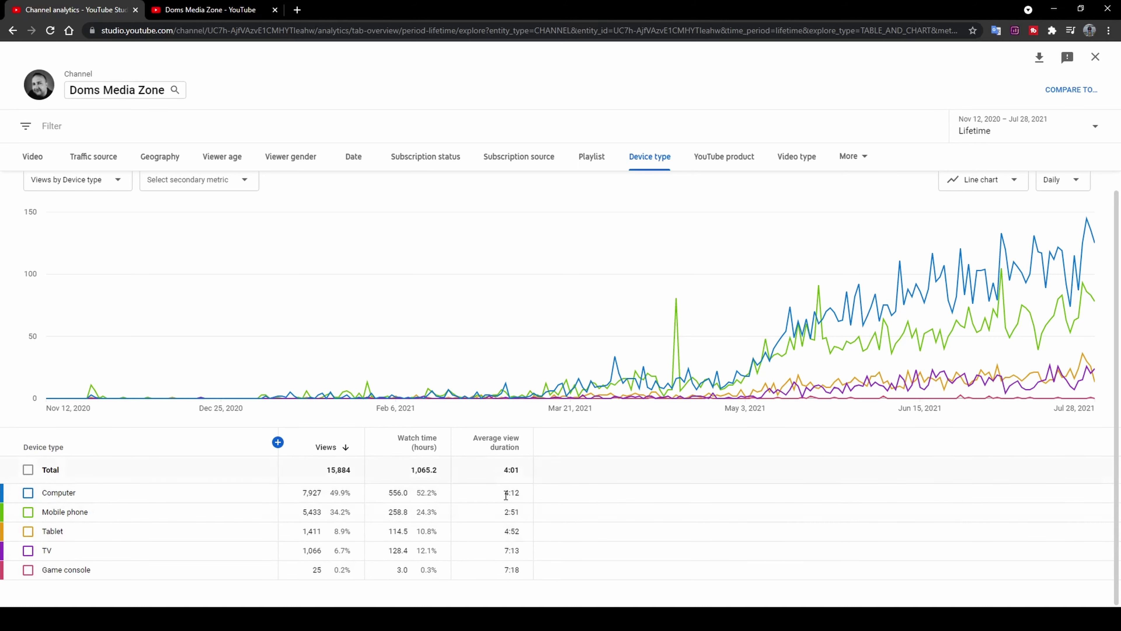
left_click(736, 160)
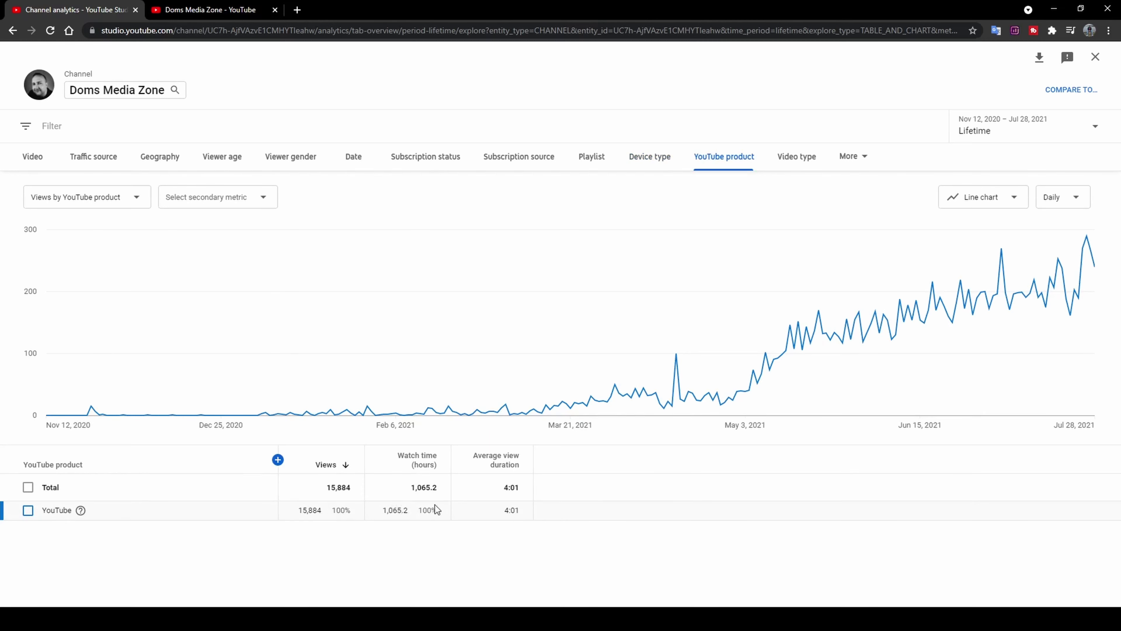
View the lifetime report by video type and by operating system.
left_click(798, 159)
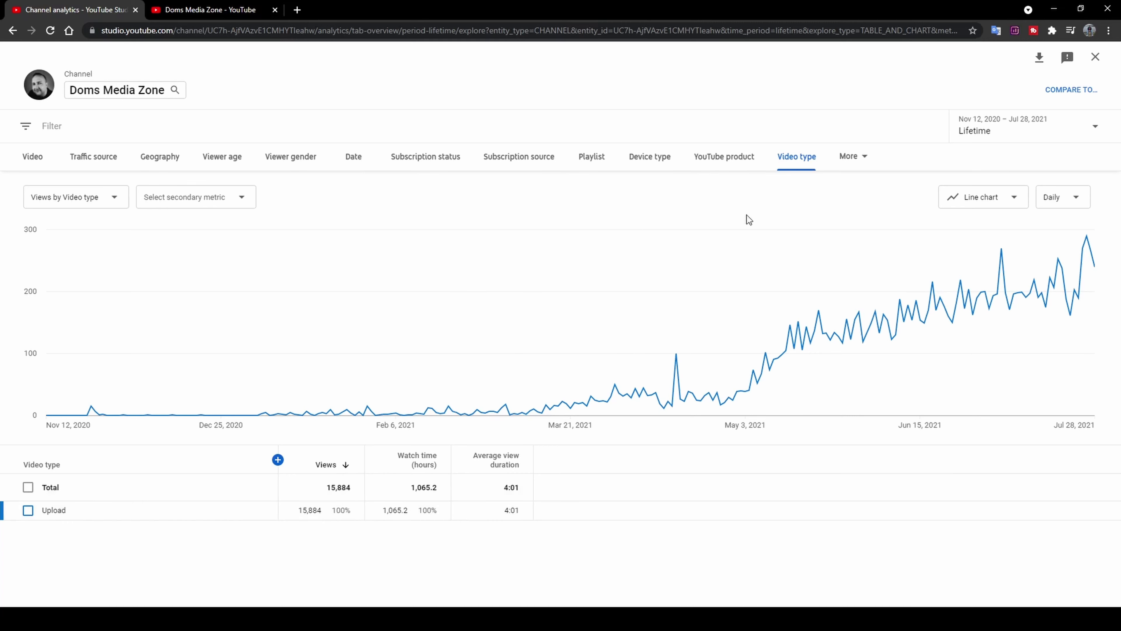
left_click(862, 163)
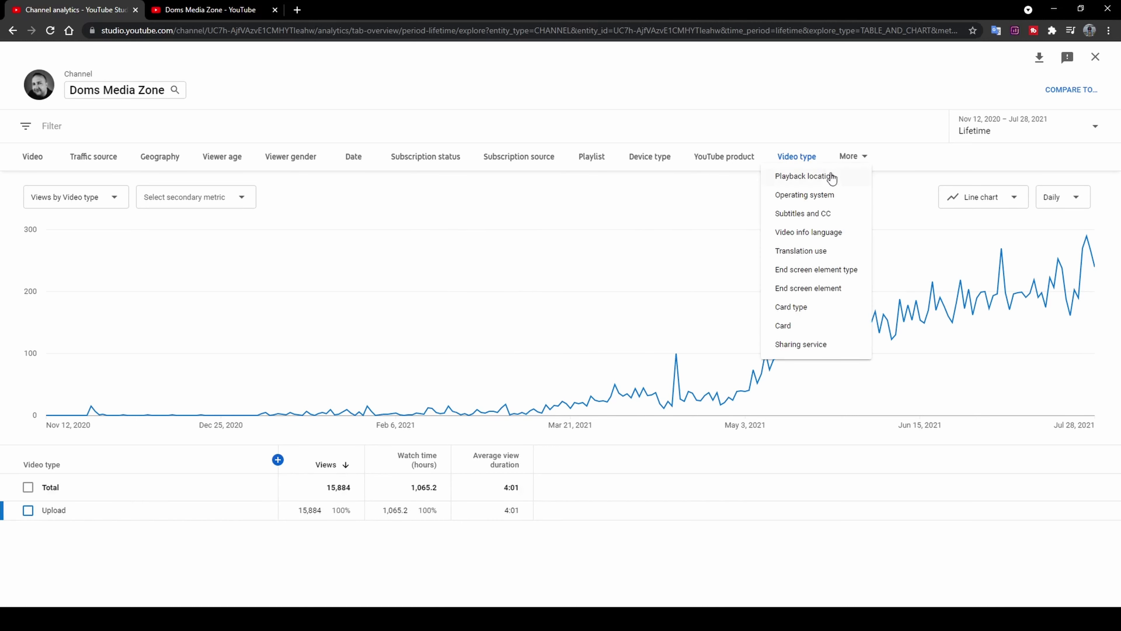
left_click(815, 197)
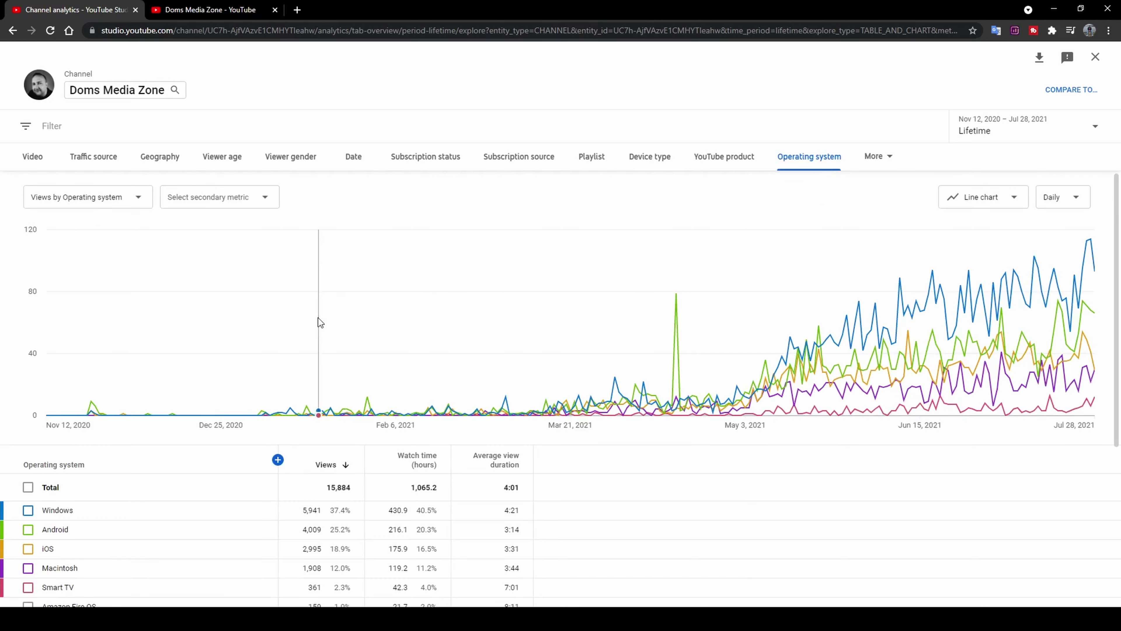
Examine the lifetime views, watch time and average view duration for each operating system in the table.
scroll(318, 318, "down", 4)
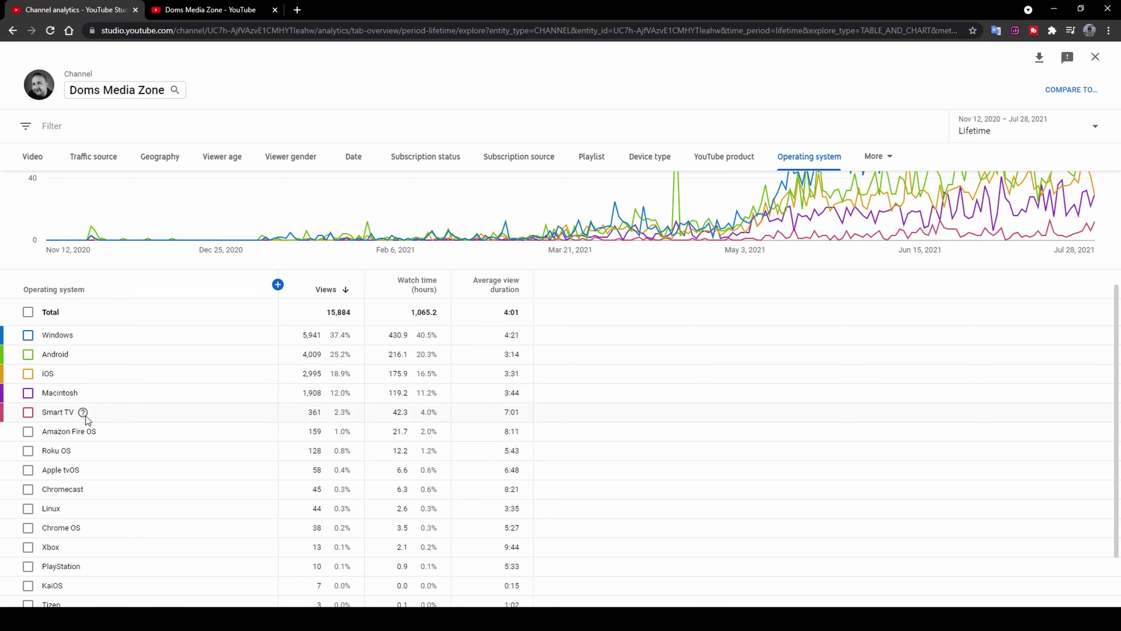
scroll(113, 426, "down", 2)
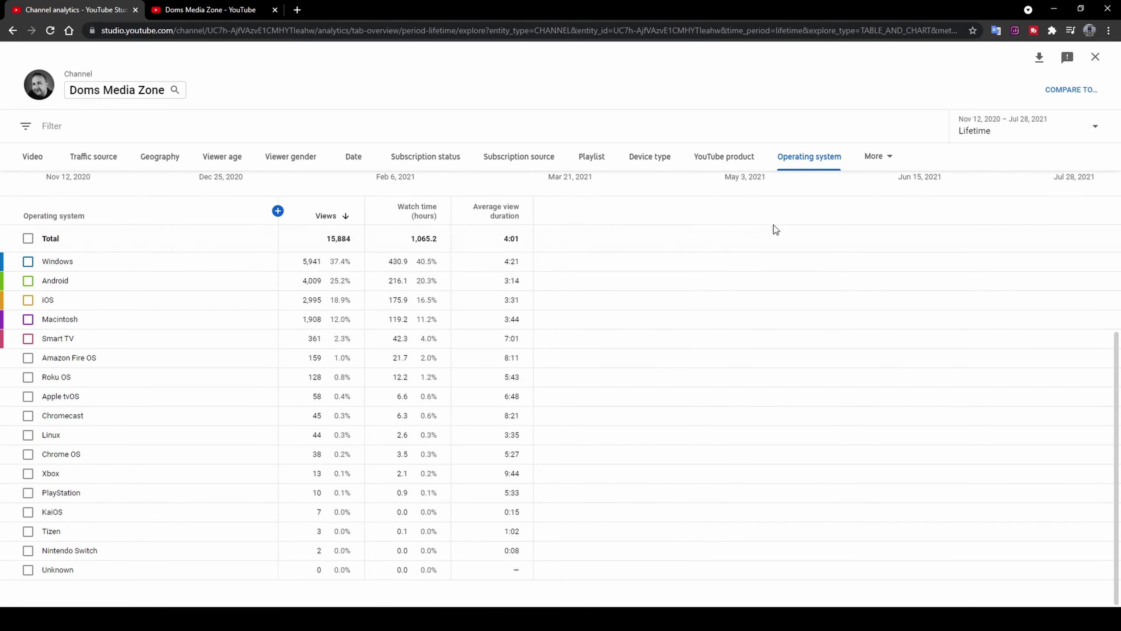
scroll(778, 248, "up", 5)
scroll(777, 250, "down", 5)
scroll(841, 280, "up", 5)
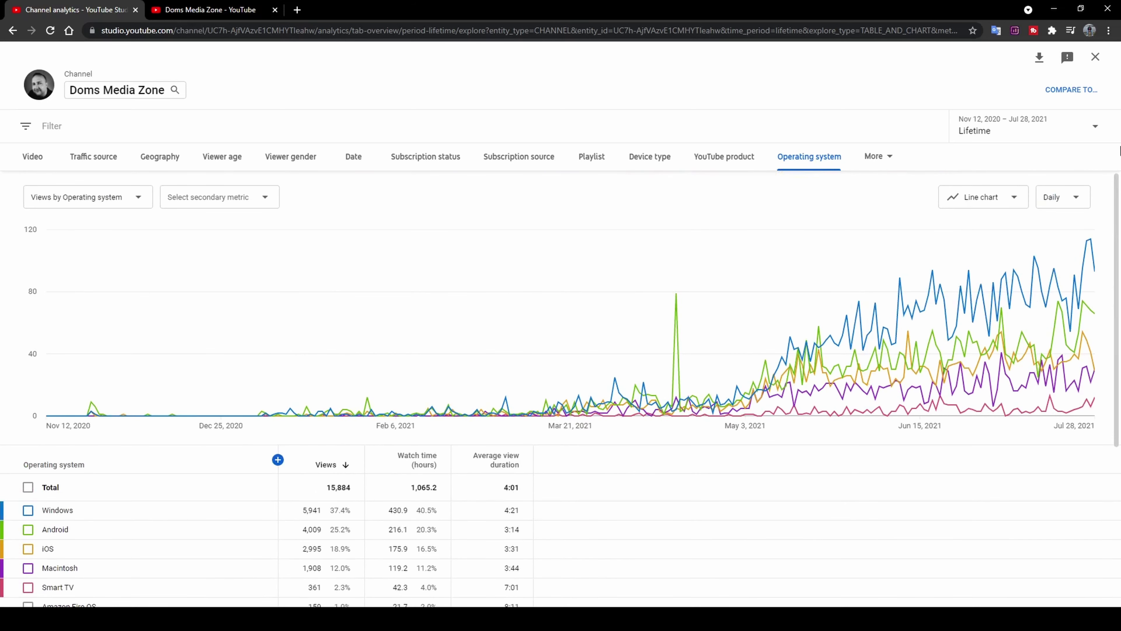
Set the operating system report's period to the last 7 days, examine its figures, and return to the channel analytics overview.
left_click(1097, 130)
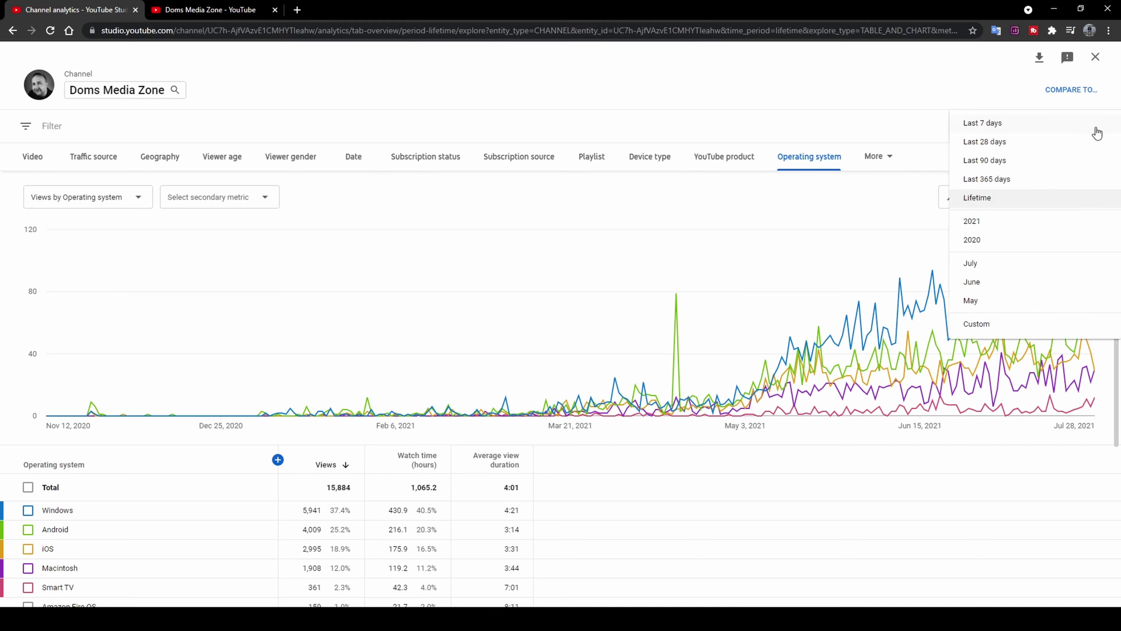
left_click(994, 126)
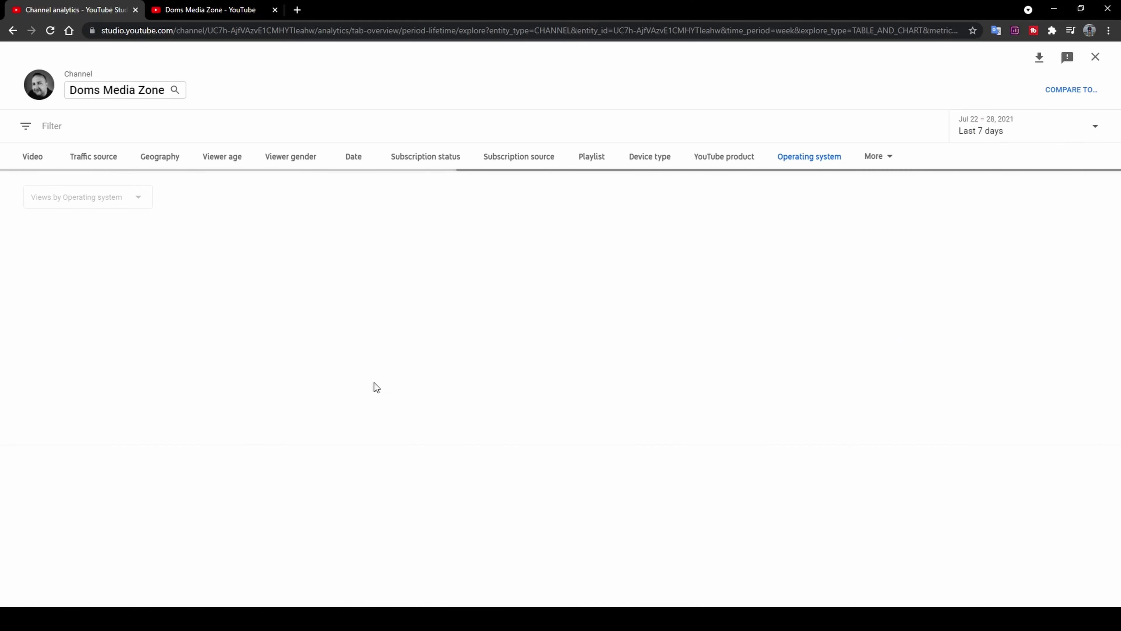
scroll(373, 406, "down", 3)
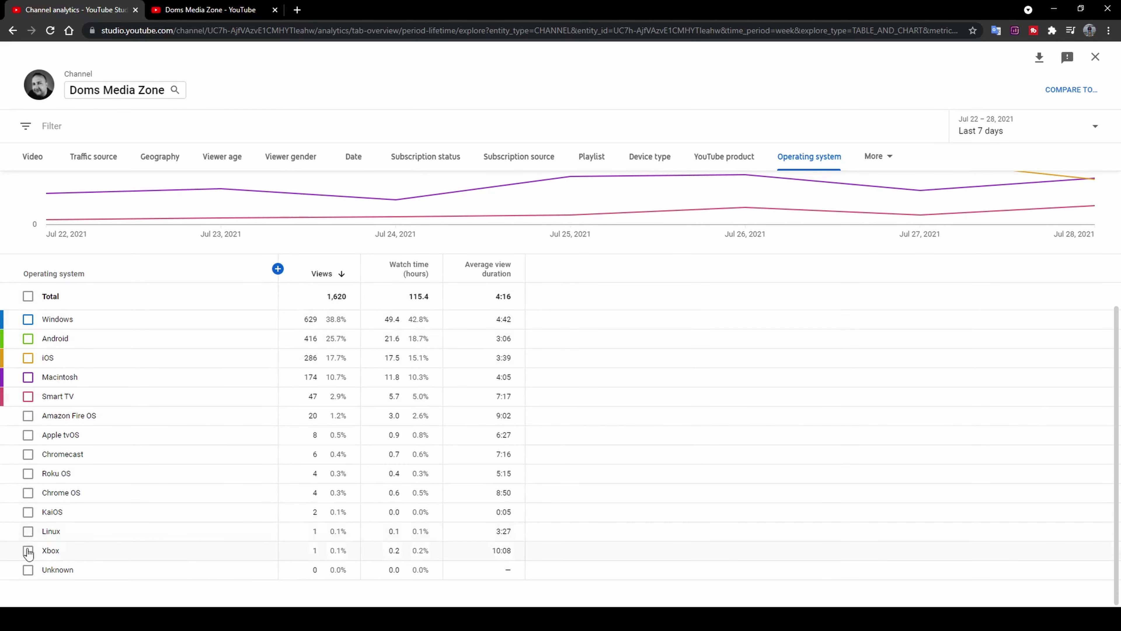
scroll(772, 294, "up", 3)
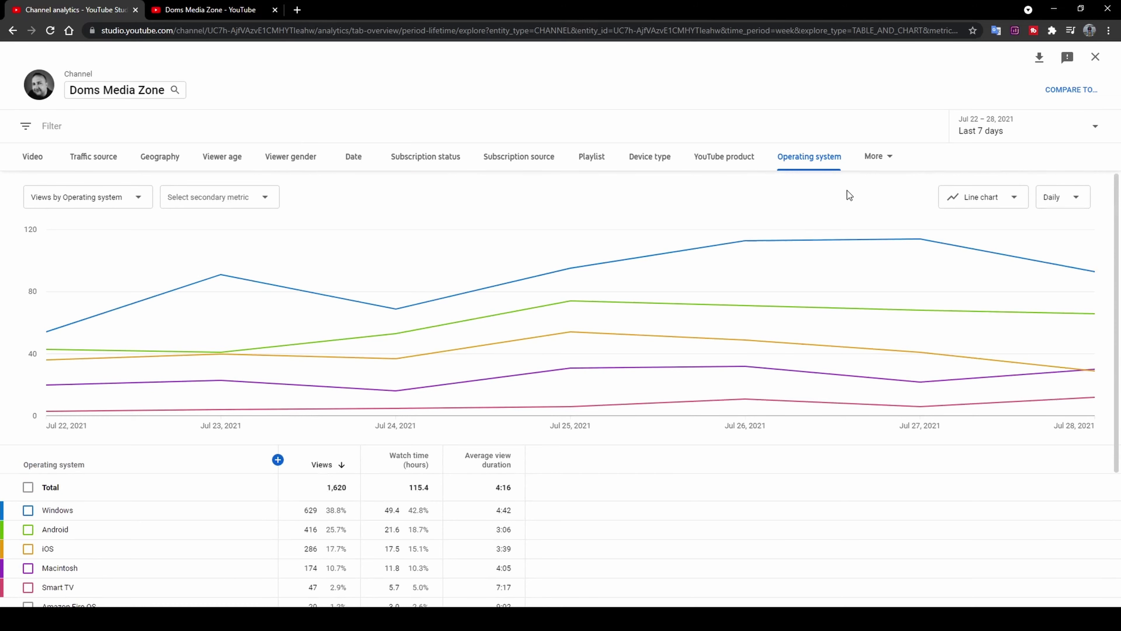
left_click(1094, 58)
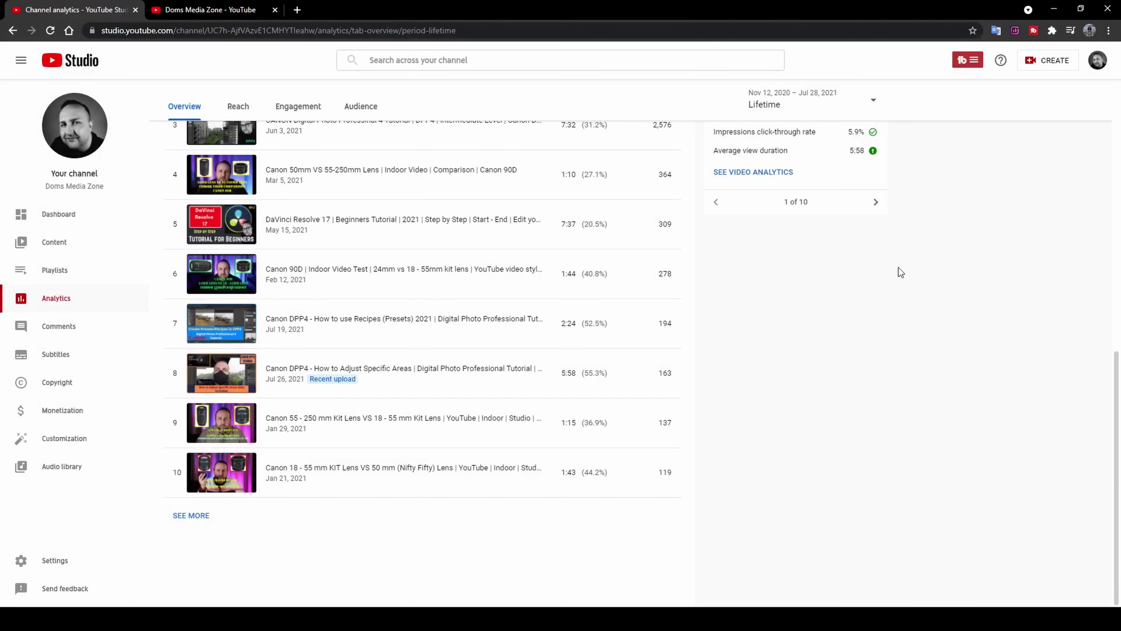
scroll(508, 291, "up", 3)
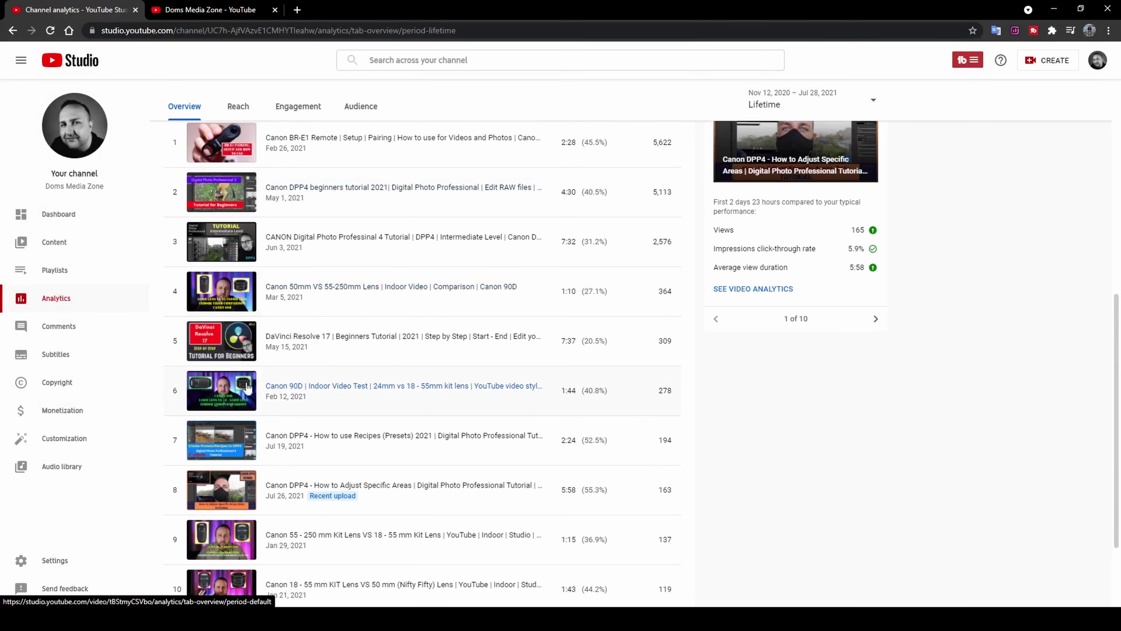